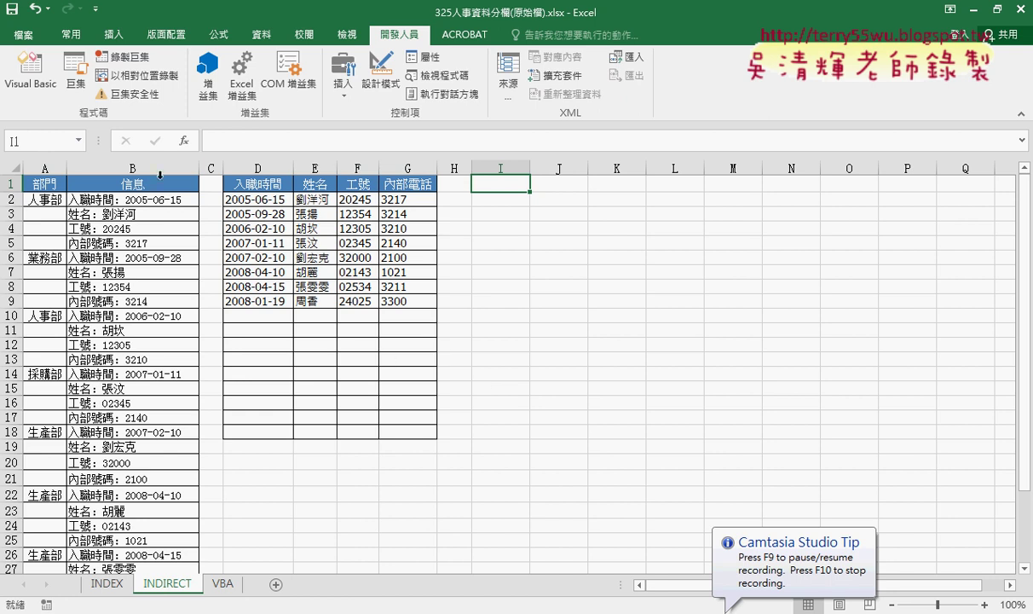
# Select the column B source list, the first record's four lines, and the D2:G9 split table
pyautogui.click(150, 168)
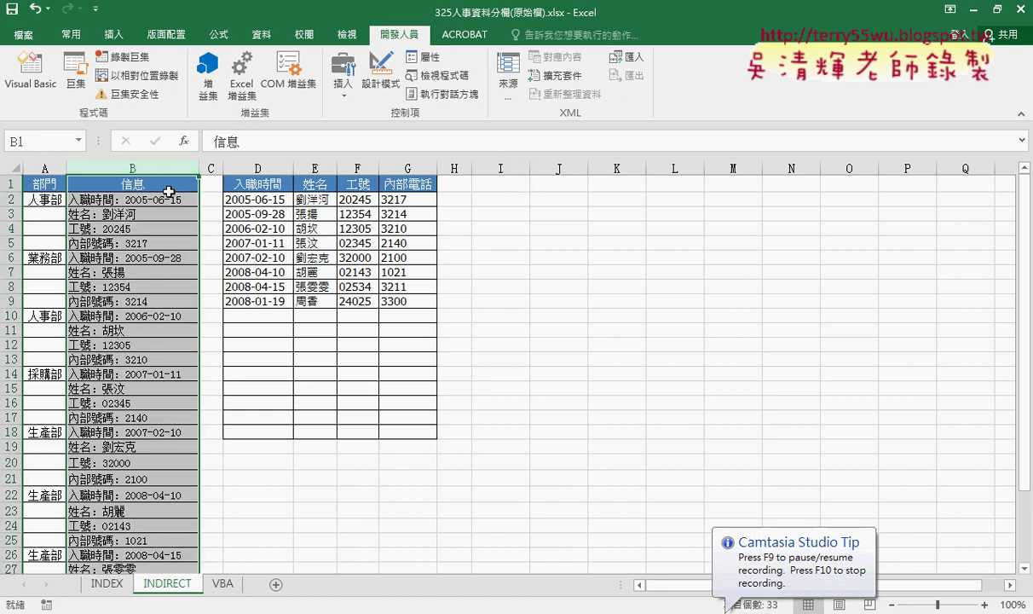
pyautogui.moveTo(151, 197); pyautogui.dragTo(141, 242)
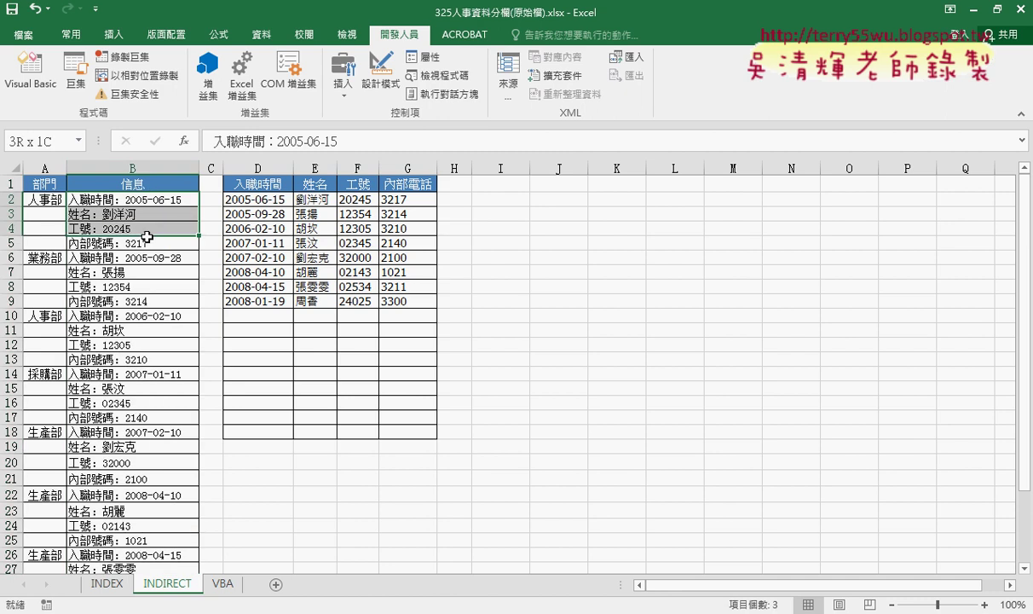
pyautogui.moveTo(254, 192); pyautogui.dragTo(402, 302)
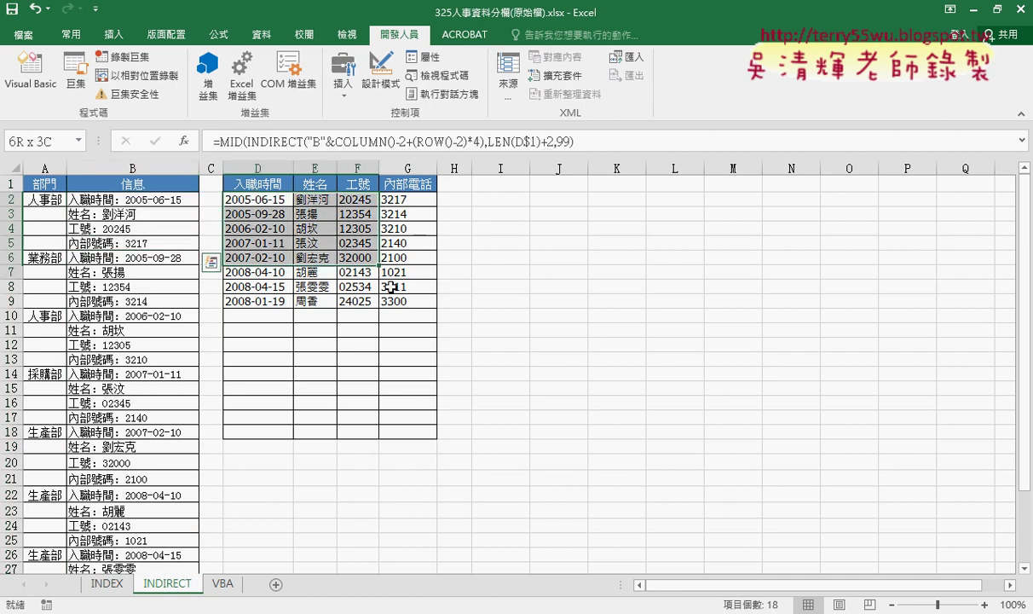
# Enter the header text 合併回單欄 in cell I1
pyautogui.click(503, 189)
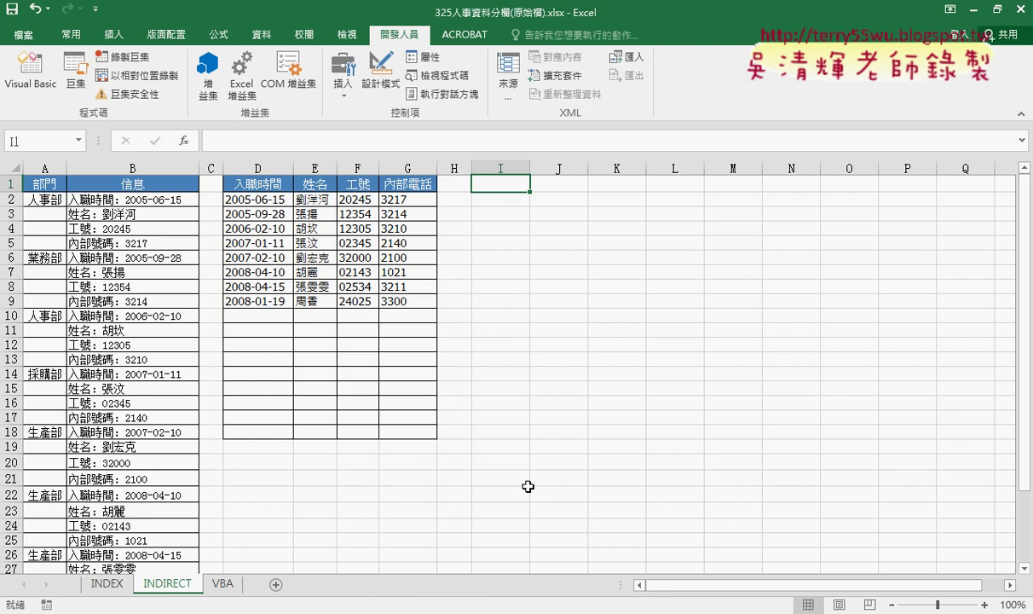
pyautogui.write('和')
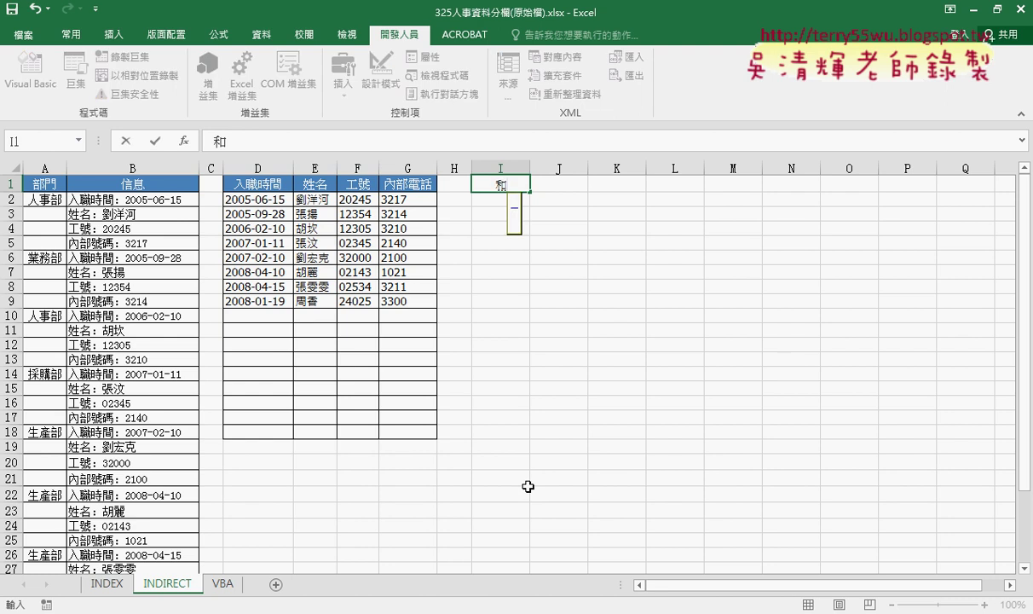
pyautogui.write('併')
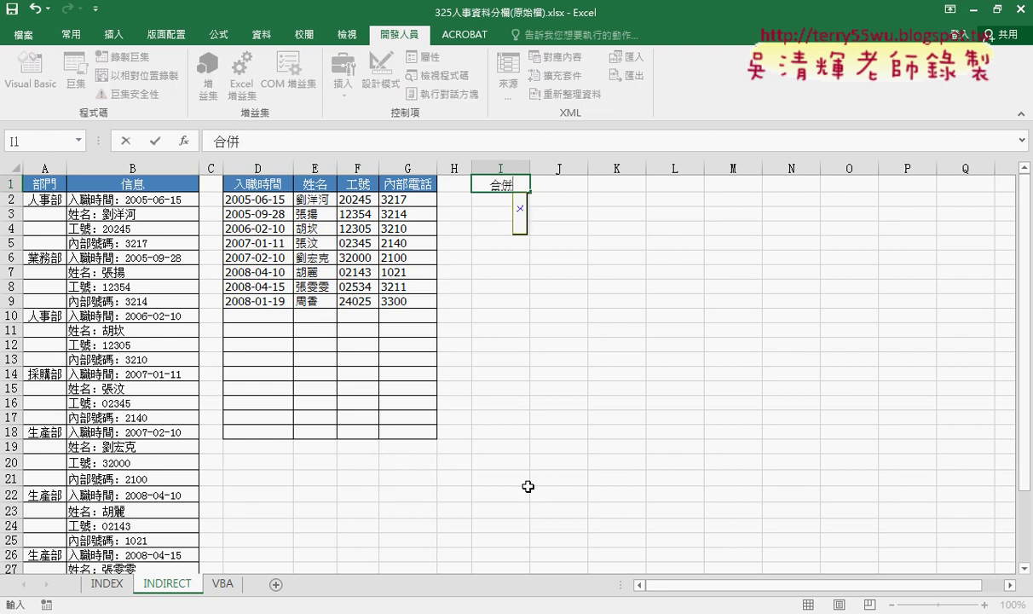
pyautogui.write('回丹')
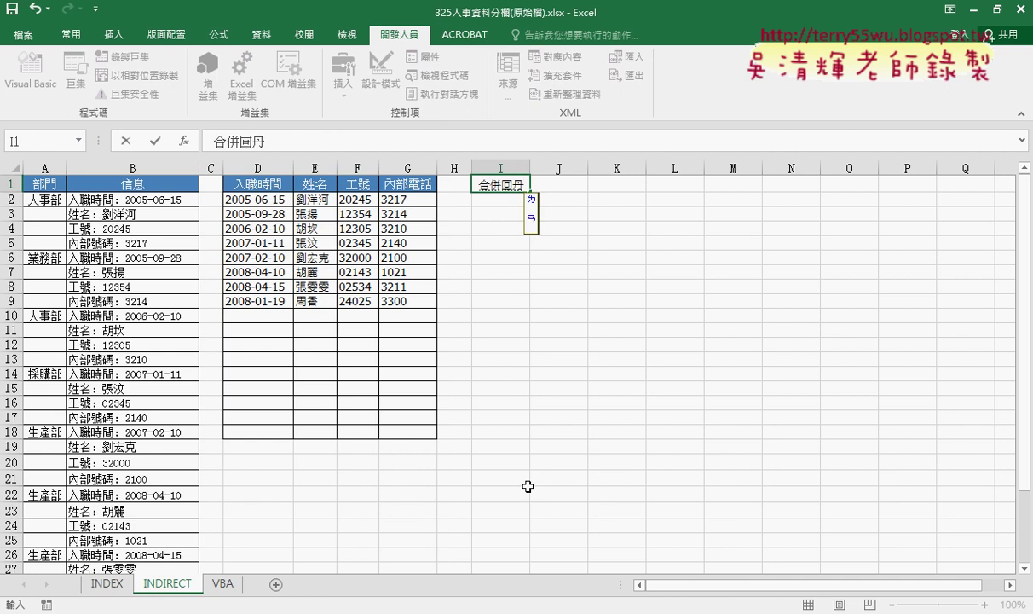
pyautogui.press('BackSpace')
pyautogui.write('戲藍')
pyautogui.press('Down')
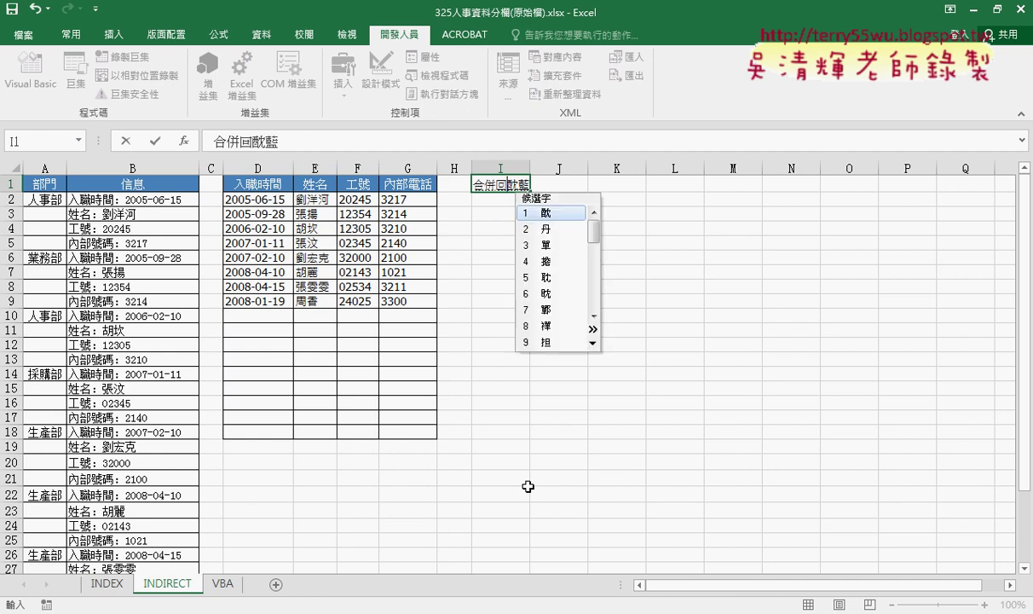
pyautogui.press('Down')
pyautogui.press('Down')
pyautogui.press('Return')
pyautogui.press('Down')
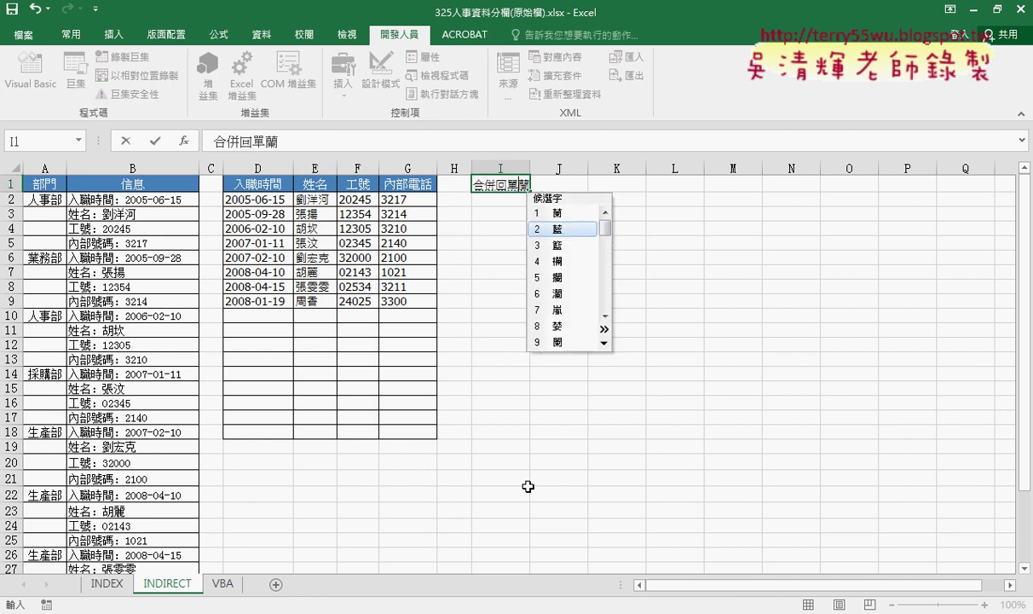
pyautogui.press('Down')
pyautogui.press('Down')
pyautogui.press('Down')
pyautogui.press('Return')
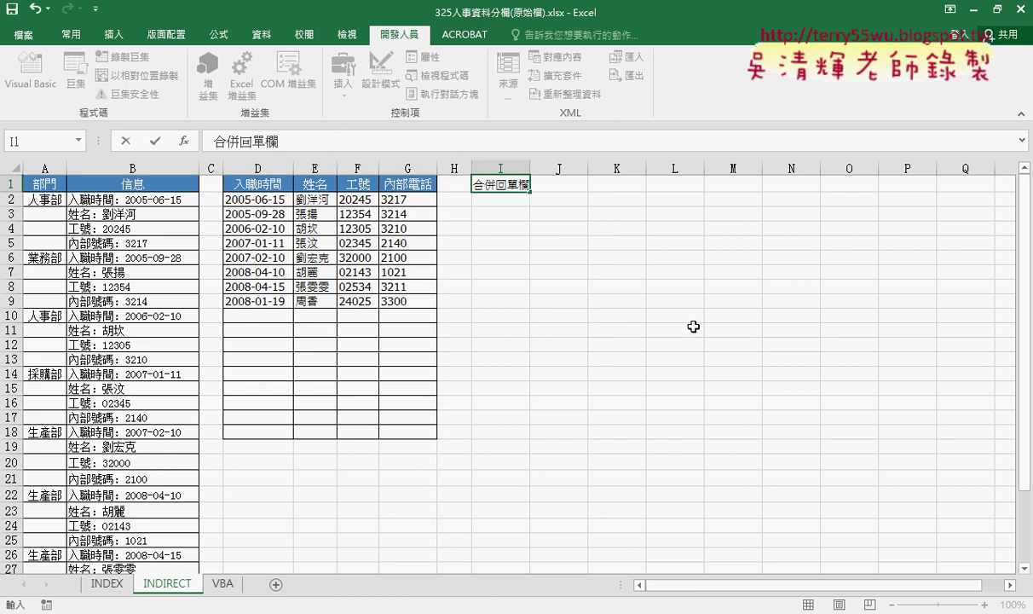
pyautogui.click(454, 373)
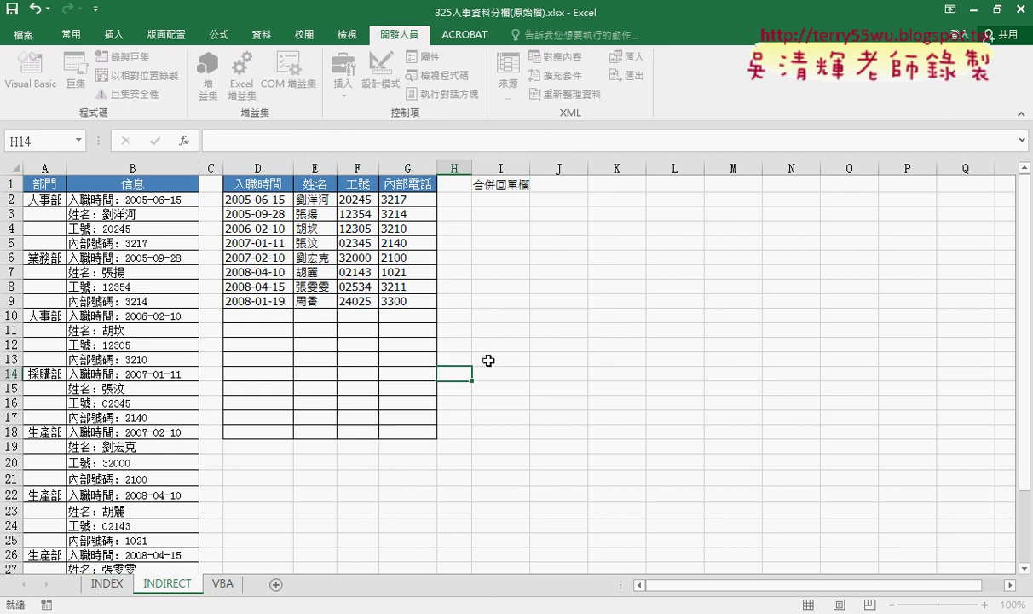
# Copy G1's blue header format onto I1 with Format Painter and widen column I
pyautogui.click(411, 181)
pyautogui.click(71, 34)
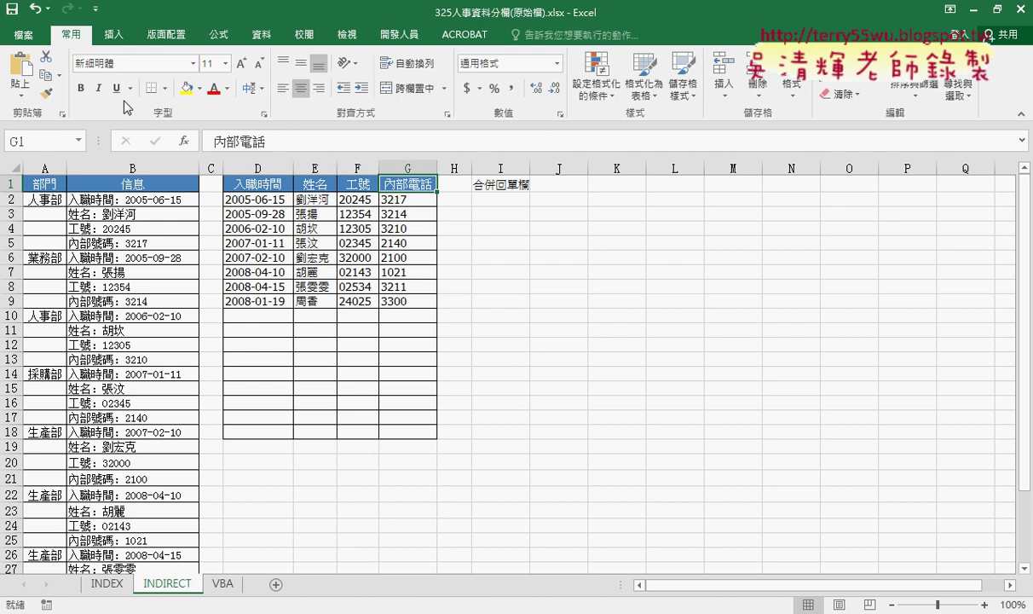
pyautogui.click(46, 91)
pyautogui.click(488, 177)
pyautogui.moveTo(530, 168); pyautogui.dragTo(544, 168)
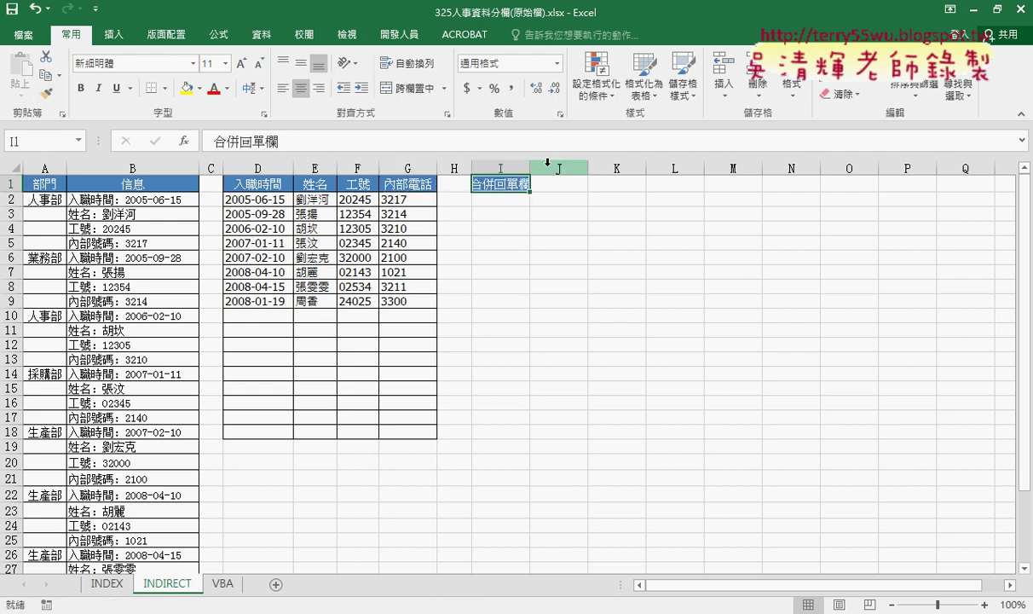
pyautogui.click(455, 168)
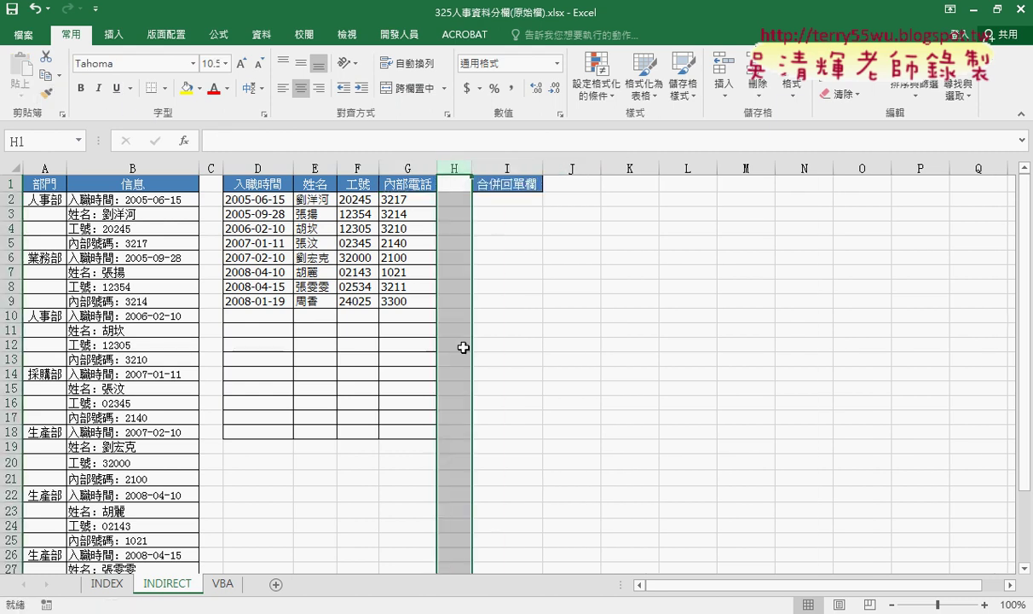
pyautogui.click(505, 195)
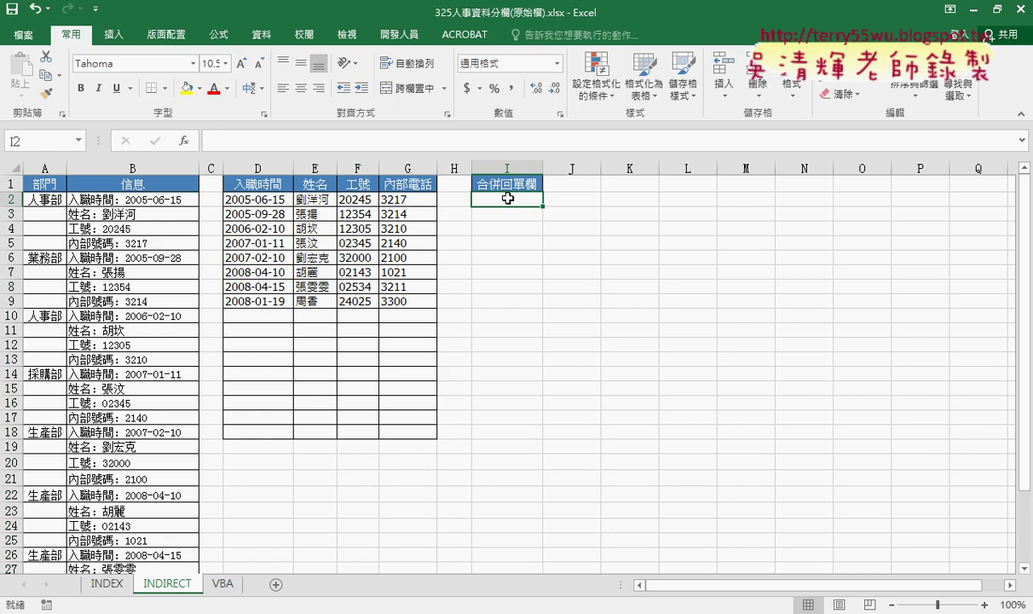
pyautogui.click(264, 198)
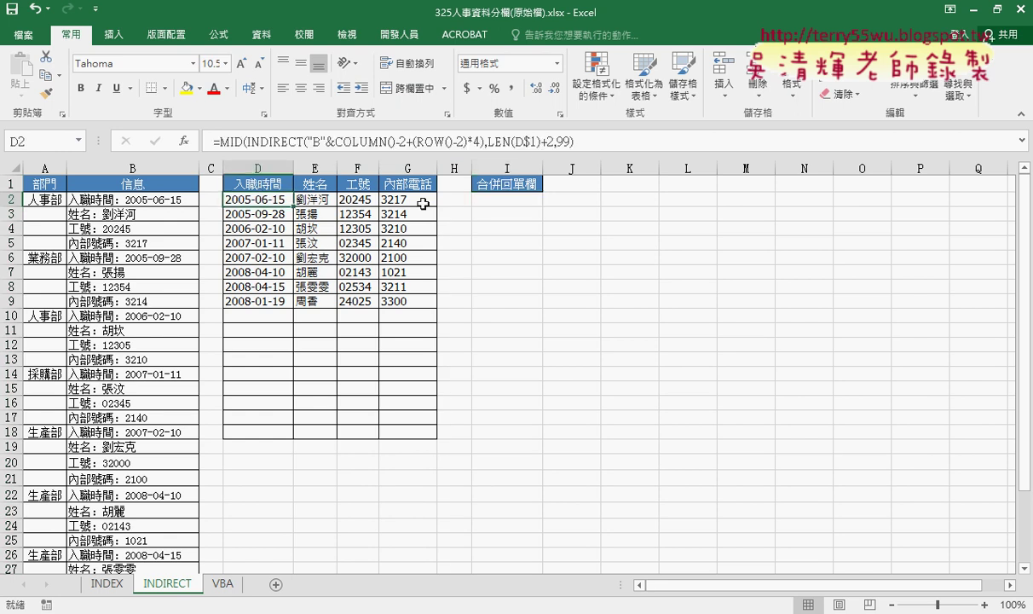
pyautogui.click(501, 203)
pyautogui.click(292, 195)
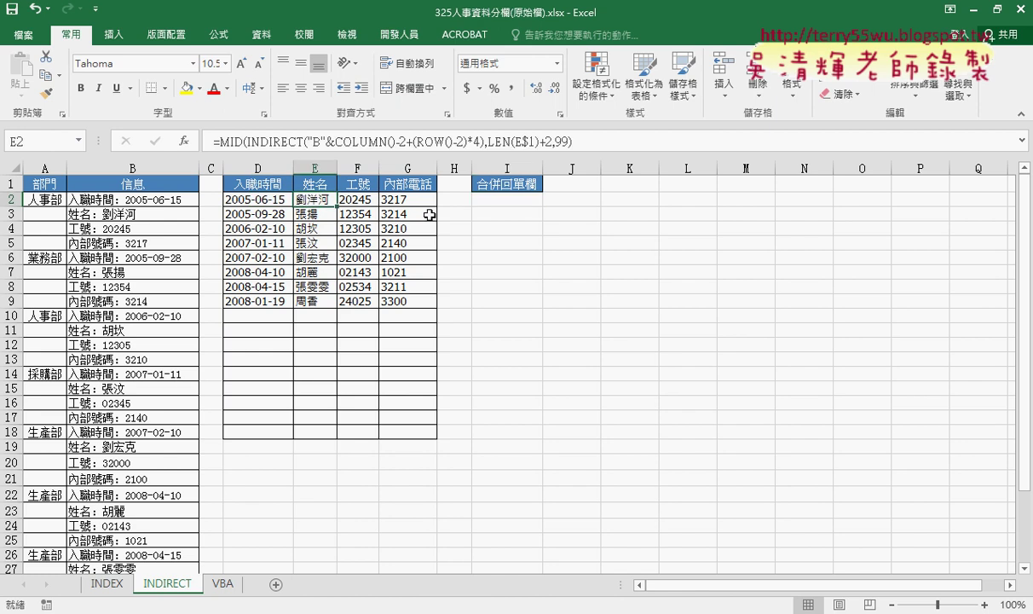
pyautogui.click(512, 218)
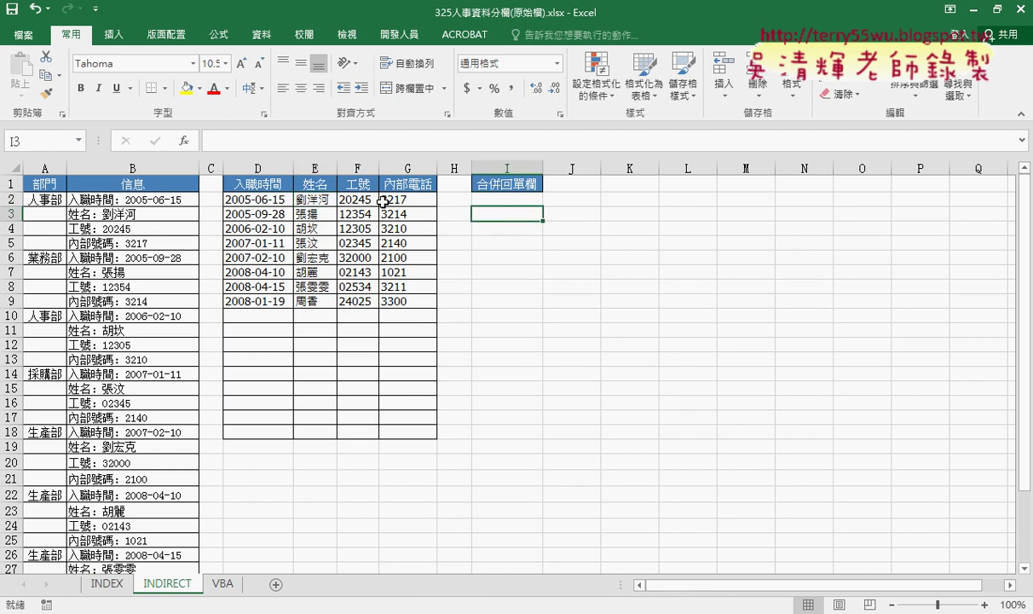
pyautogui.moveTo(256, 199); pyautogui.dragTo(334, 198)
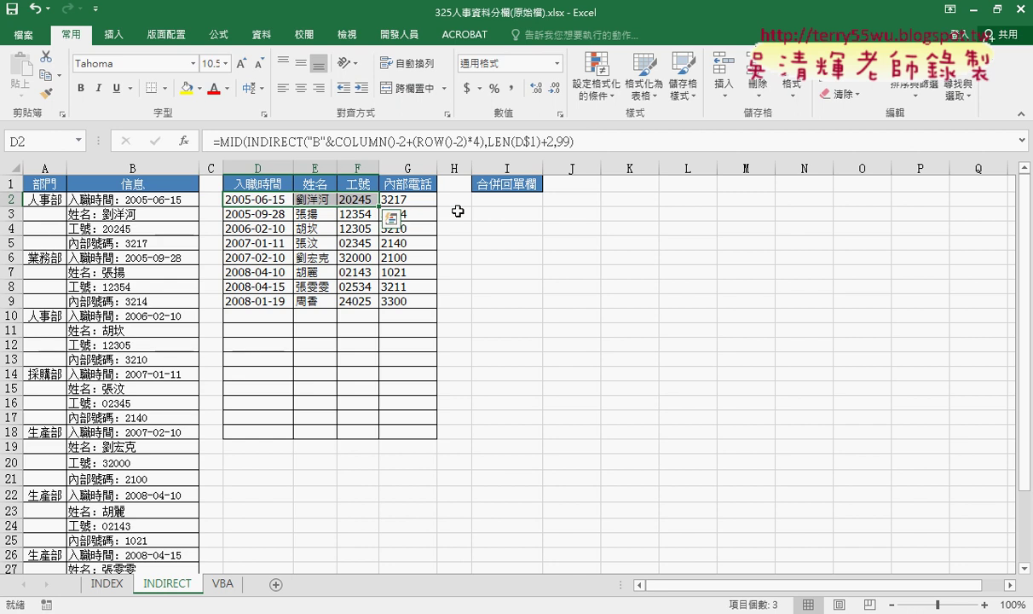
pyautogui.click(505, 201)
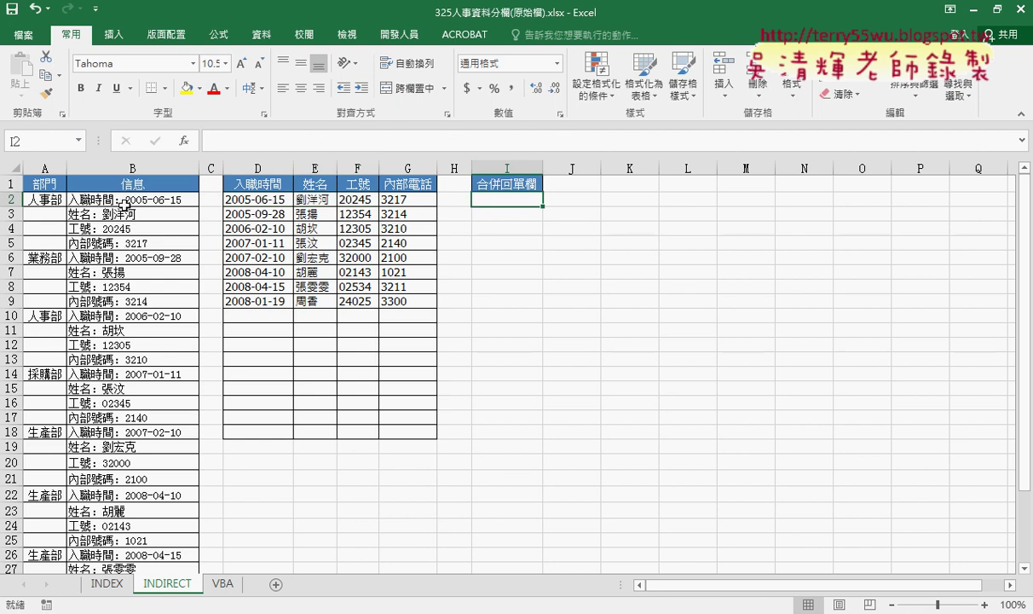
pyautogui.click(254, 201)
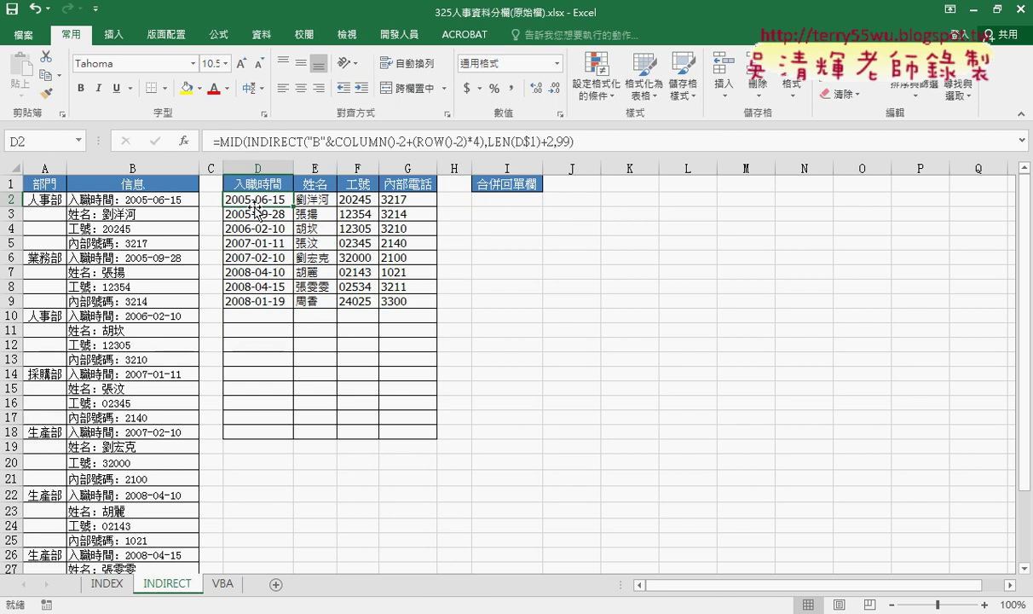
pyautogui.click(482, 196)
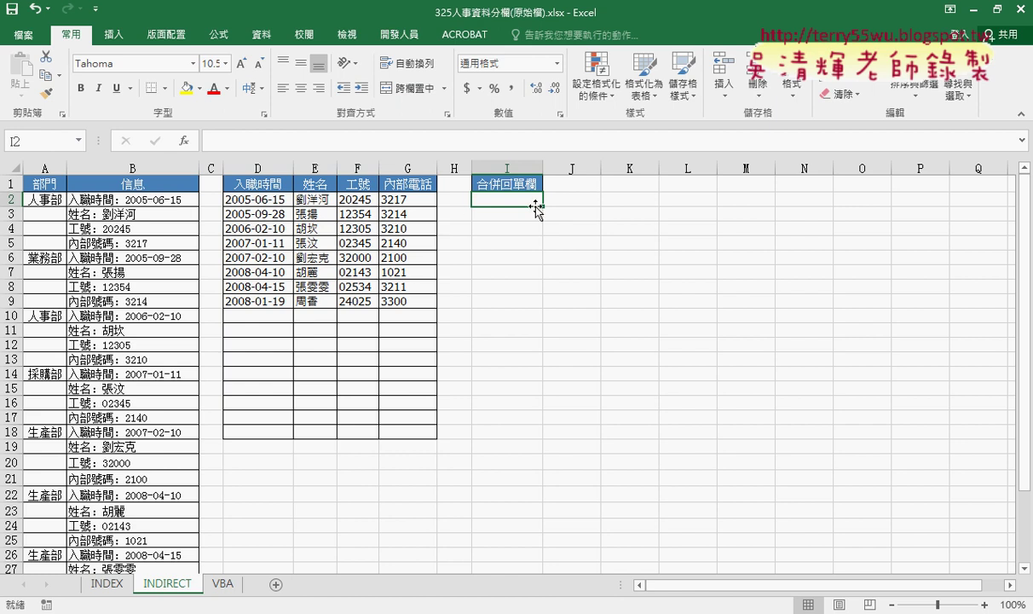
pyautogui.moveTo(251, 198); pyautogui.dragTo(402, 199)
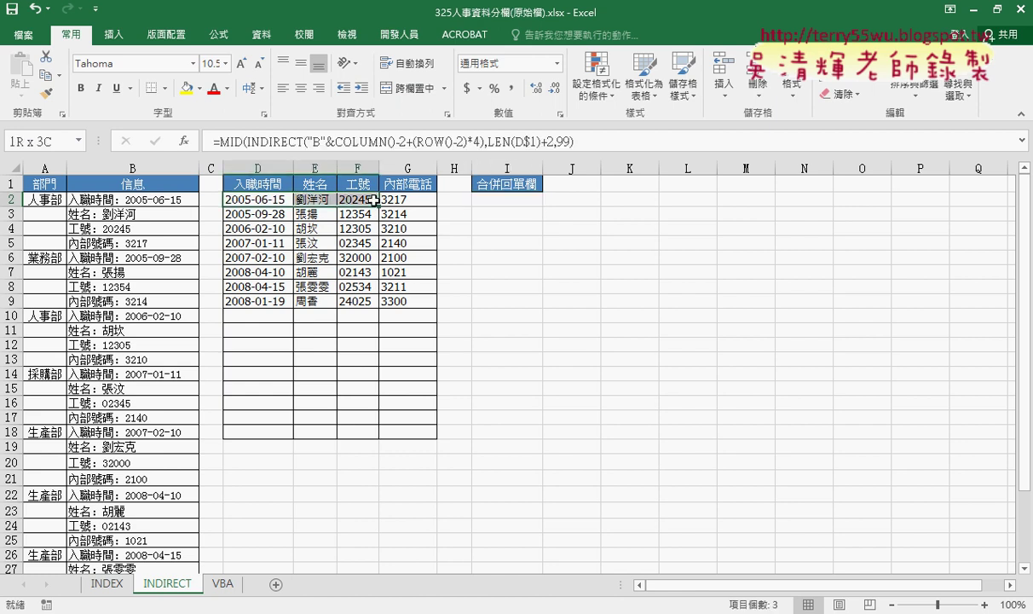
pyautogui.click(506, 197)
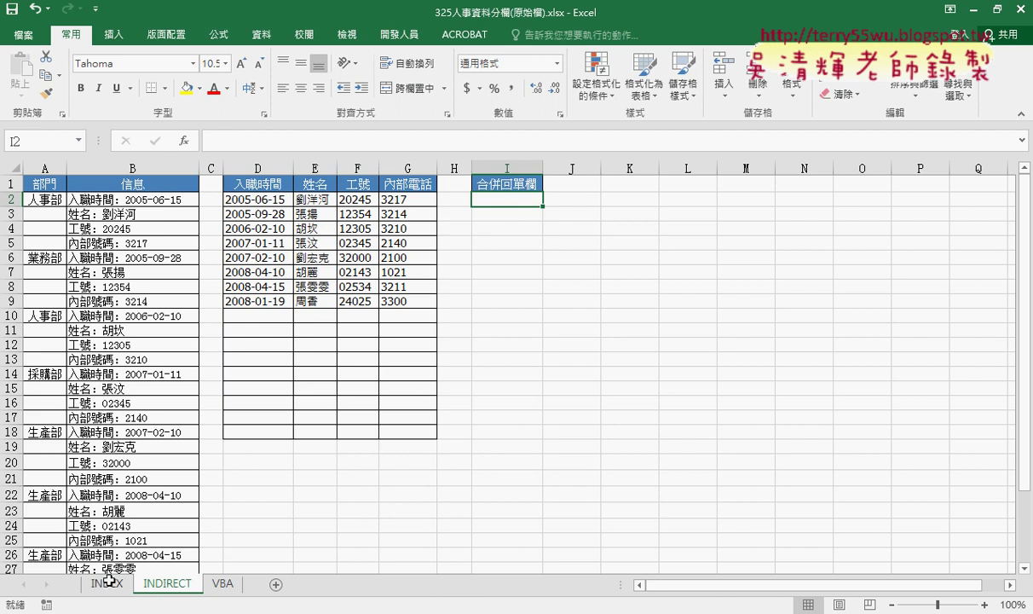
# Copy the 合併回單欄 header from I1 and paste it into I1 on the INDEX sheet
pyautogui.click(498, 180)
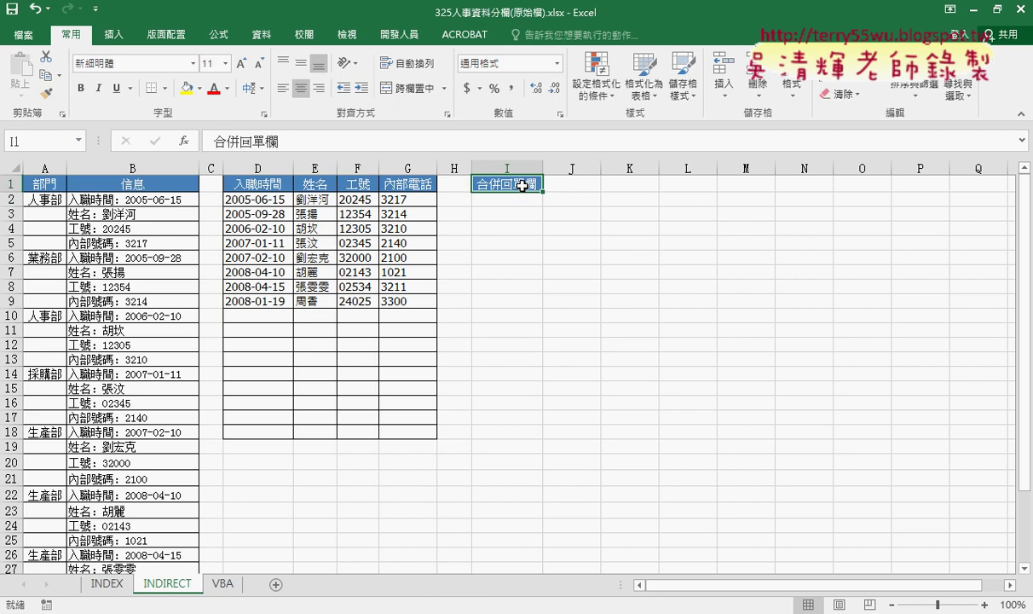
pyautogui.hotkey('ctrl', 'c')
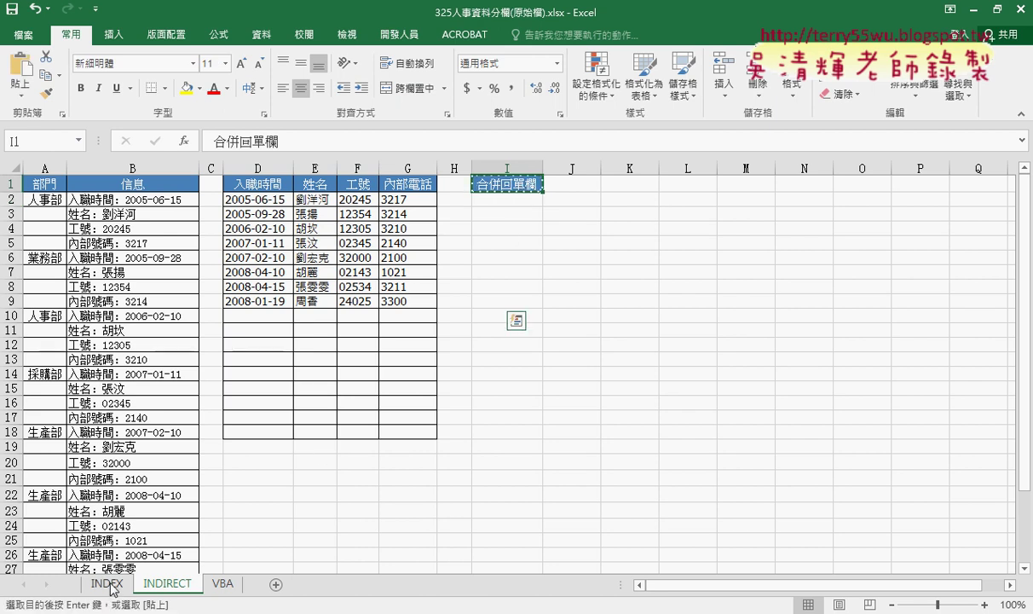
pyautogui.click(106, 583)
pyautogui.click(571, 180)
pyautogui.hotkey('ctrl', 'v')
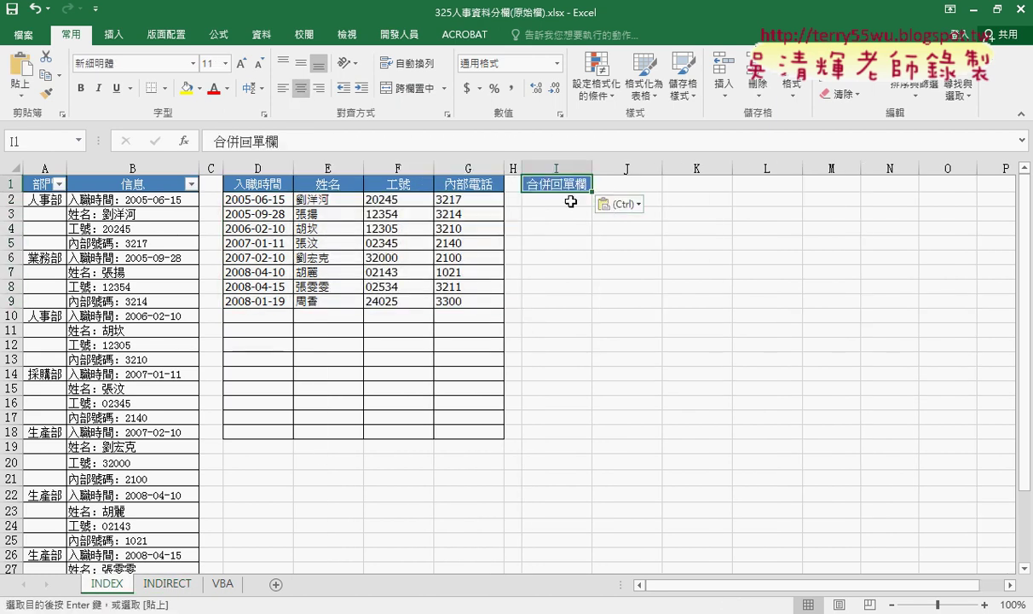
pyautogui.click(568, 200)
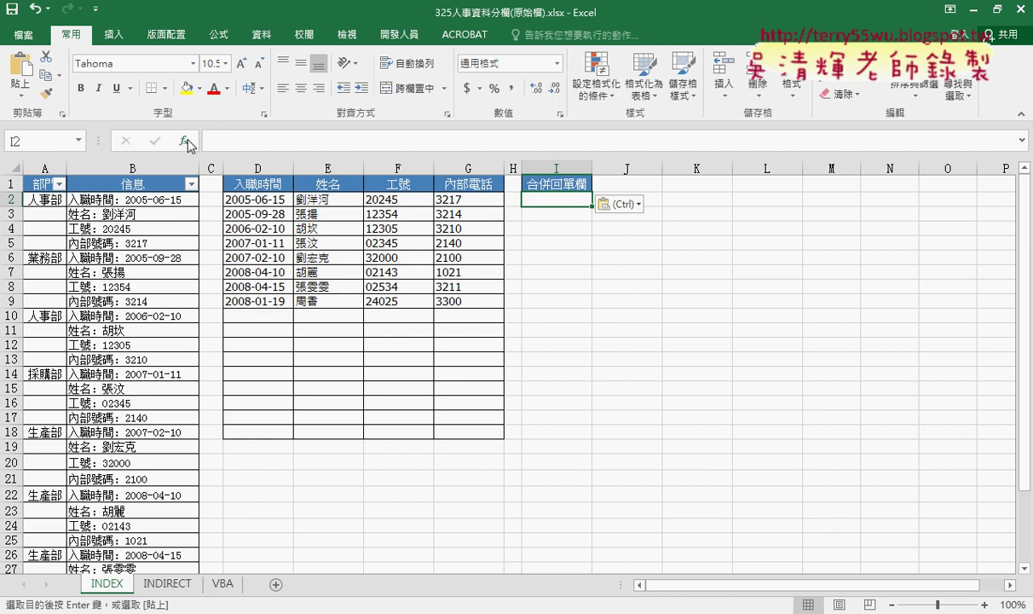
# Insert the array-form INDEX function in I2 with D2:G9 as its Array argument
pyautogui.click(186, 144)
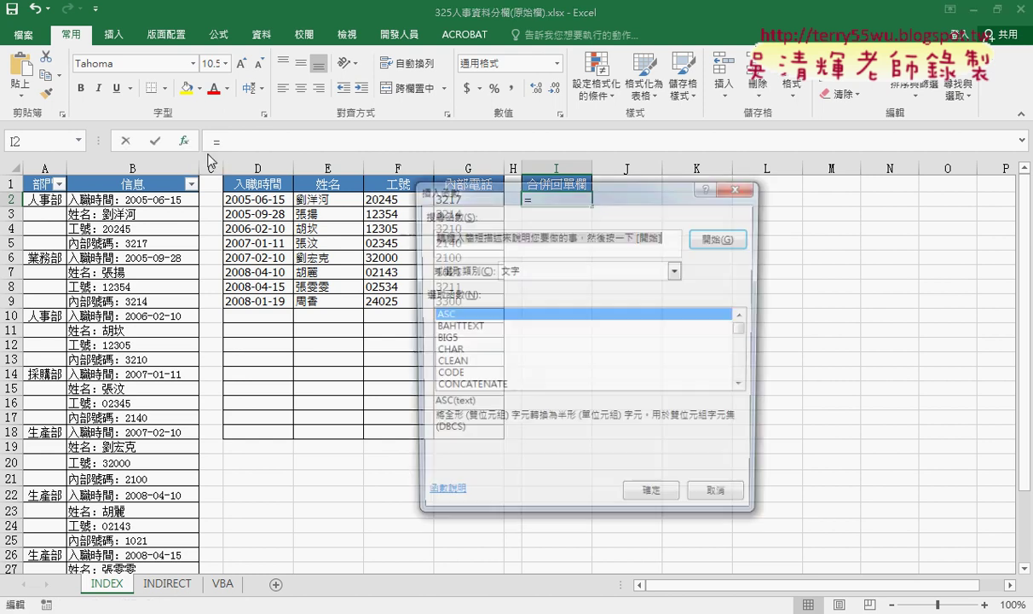
pyautogui.moveTo(576, 156); pyautogui.dragTo(794, 156)
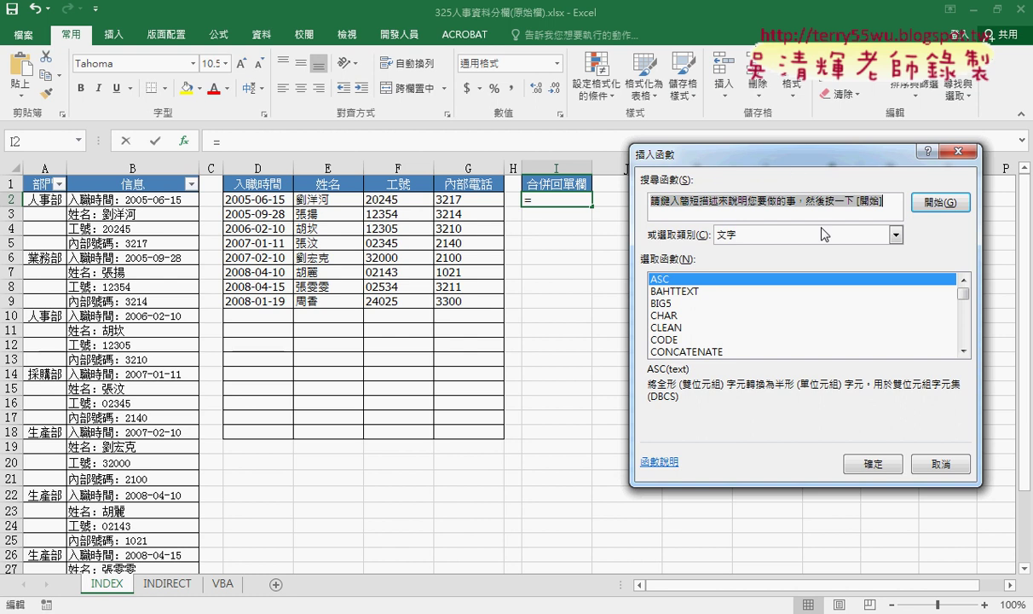
pyautogui.click(780, 234)
pyautogui.click(848, 323)
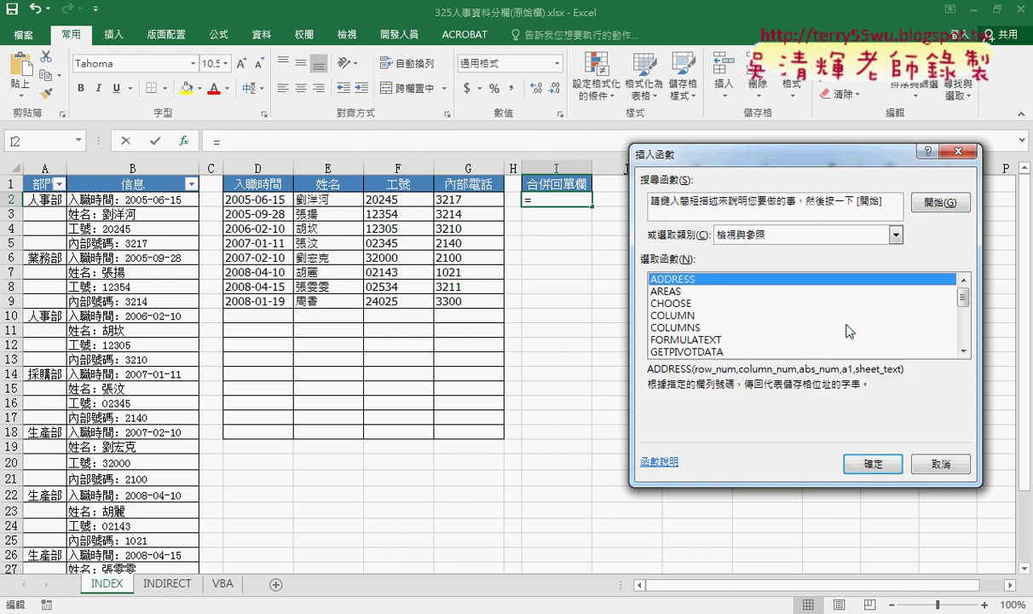
pyautogui.moveTo(963, 292); pyautogui.dragTo(963, 335)
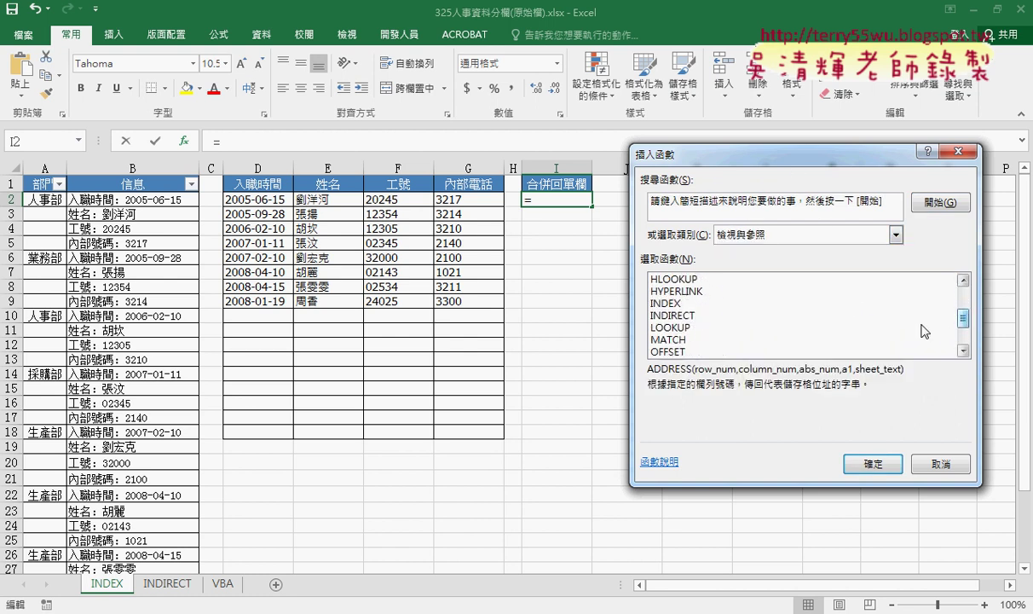
pyautogui.doubleClick(669, 304)
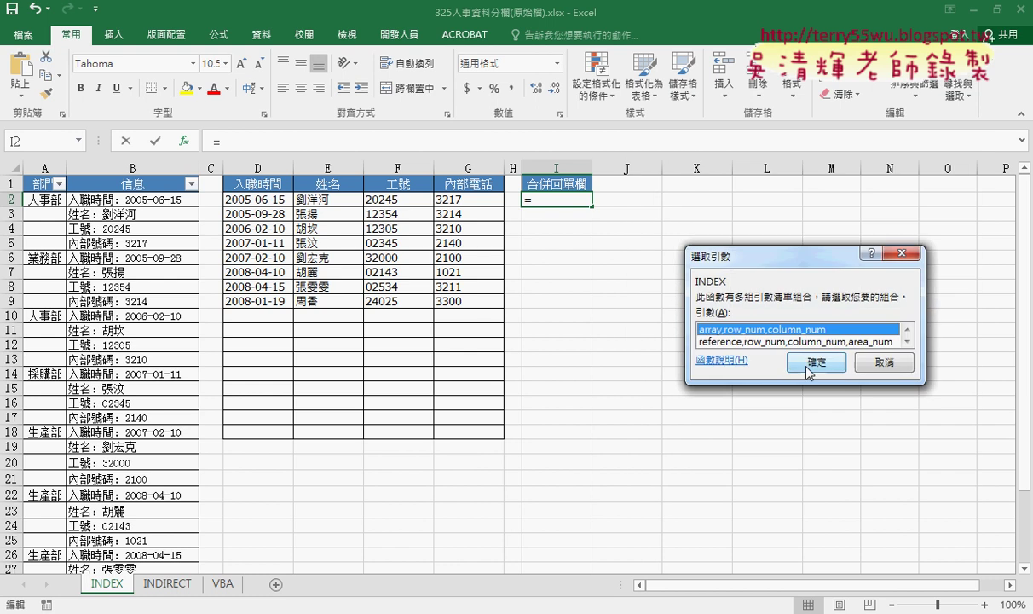
pyautogui.click(816, 362)
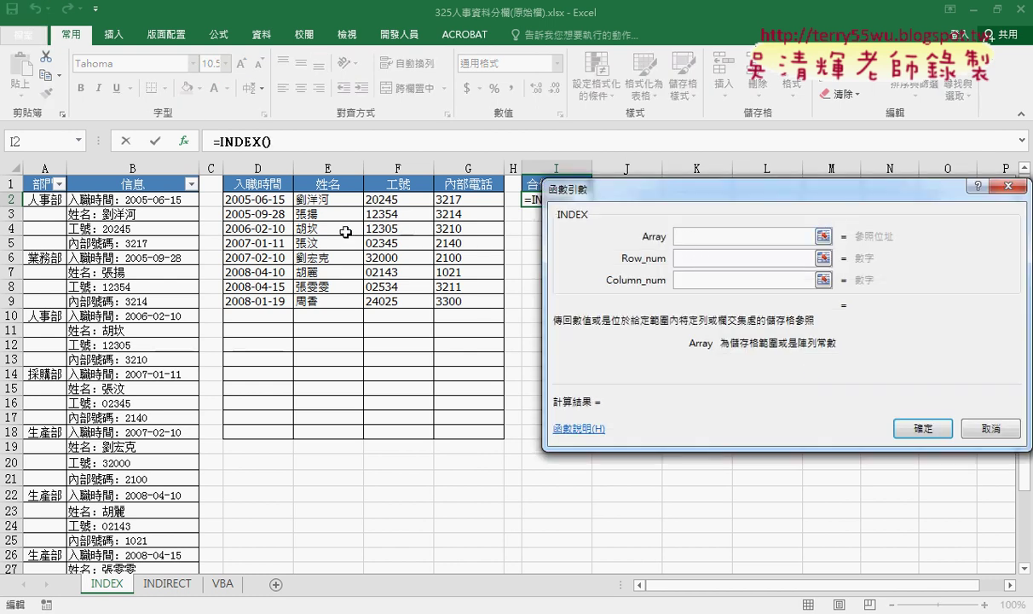
pyautogui.moveTo(272, 200)
pyautogui.mouseDown()
pyautogui.moveTo(494, 311)
pyautogui.moveTo(493, 302)
pyautogui.mouseUp()
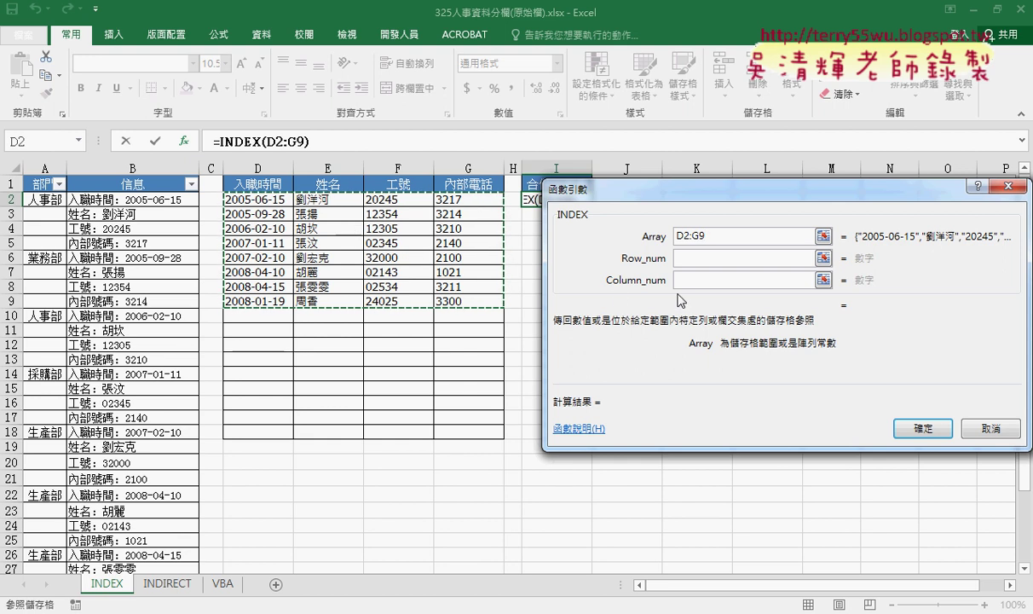
pyautogui.click(678, 257)
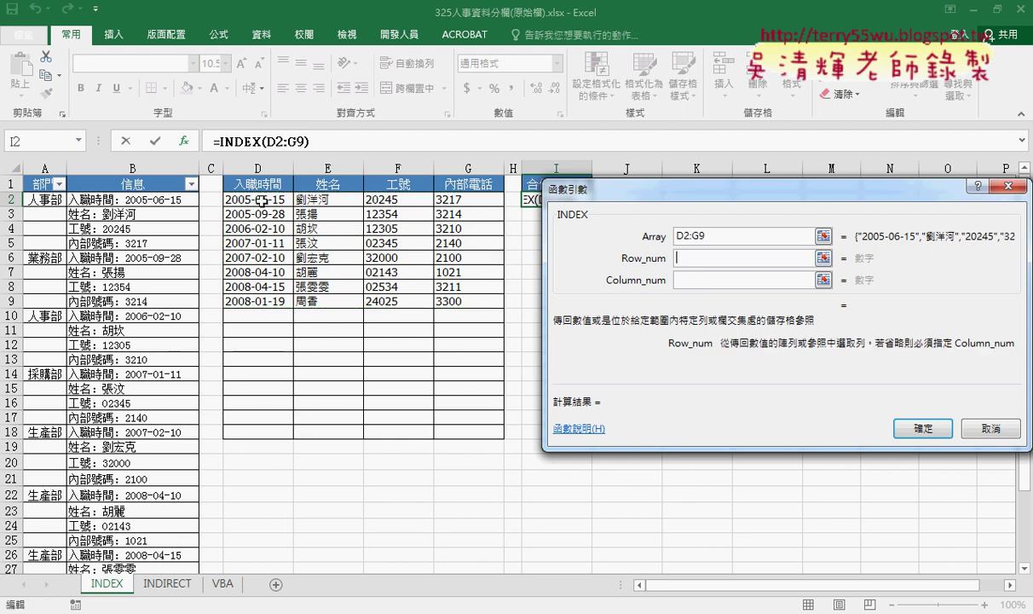
pyautogui.moveTo(556, 191); pyautogui.dragTo(524, 259)
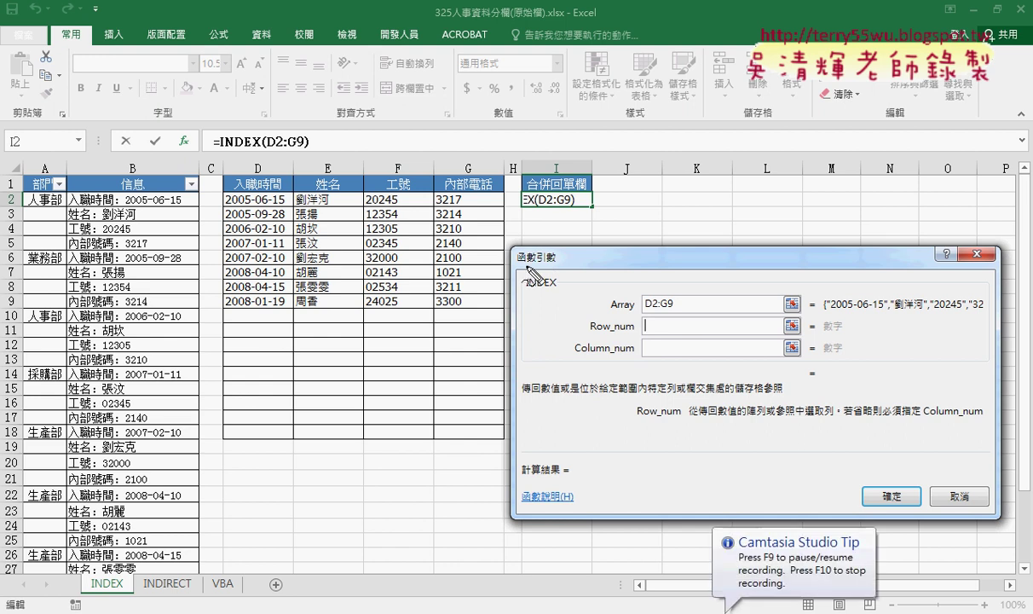
# Mark up the D2:G9 table with the screen pen to explain its layout, then clear the marks
pyautogui.moveTo(589, 332)
pyautogui.mouseDown()
pyautogui.moveTo(617, 330)
pyautogui.moveTo(603, 354)
pyautogui.mouseUp()
pyautogui.moveTo(236, 192)
pyautogui.mouseDown()
pyautogui.moveTo(228, 314)
pyautogui.moveTo(478, 201)
pyautogui.moveTo(277, 202)
pyautogui.moveTo(270, 213)
pyautogui.mouseUp()
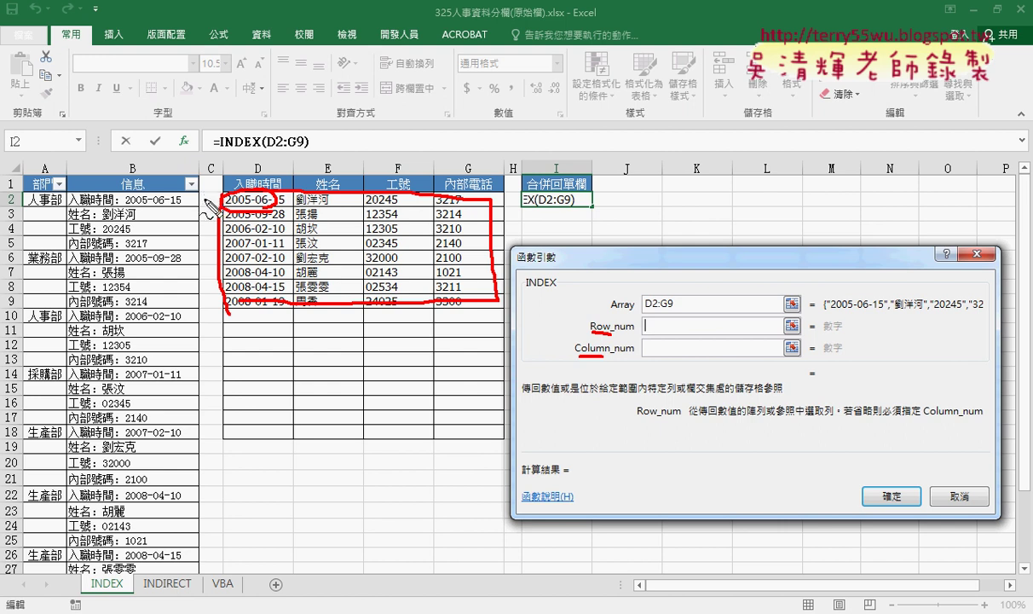
pyautogui.moveTo(205, 195); pyautogui.dragTo(203, 209)
pyautogui.moveTo(269, 134); pyautogui.dragTo(265, 157)
pyautogui.moveTo(296, 204); pyautogui.dragTo(329, 196)
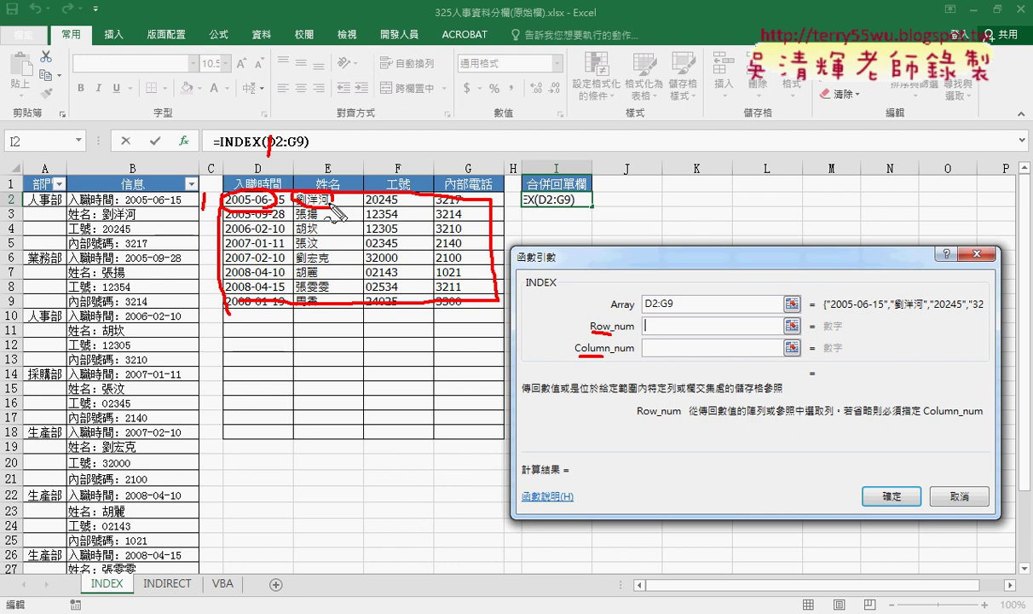
pyautogui.moveTo(317, 145); pyautogui.dragTo(345, 156)
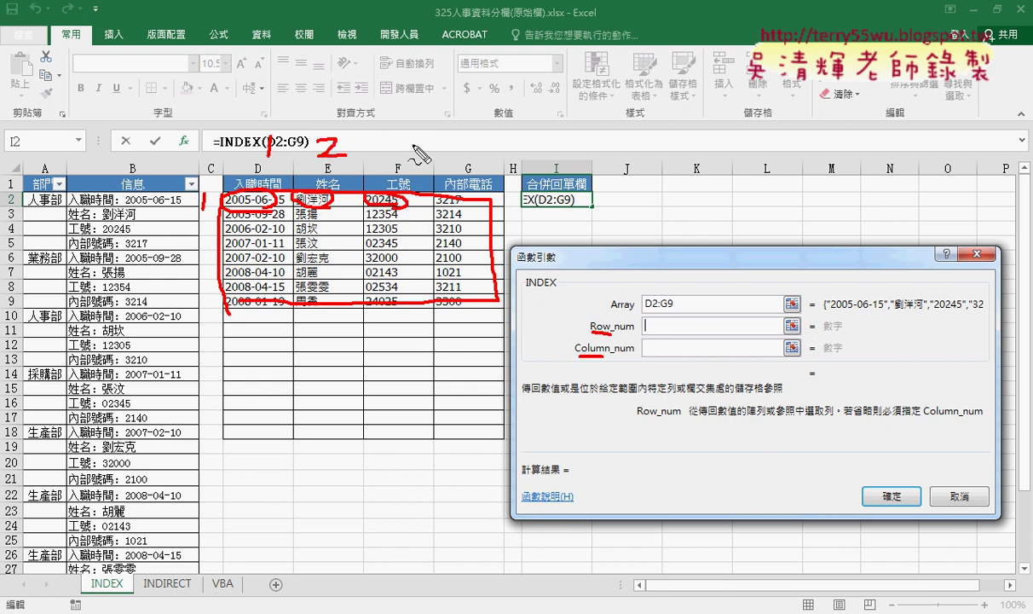
pyautogui.moveTo(399, 139); pyautogui.dragTo(401, 156)
pyautogui.moveTo(451, 123); pyautogui.dragTo(467, 159)
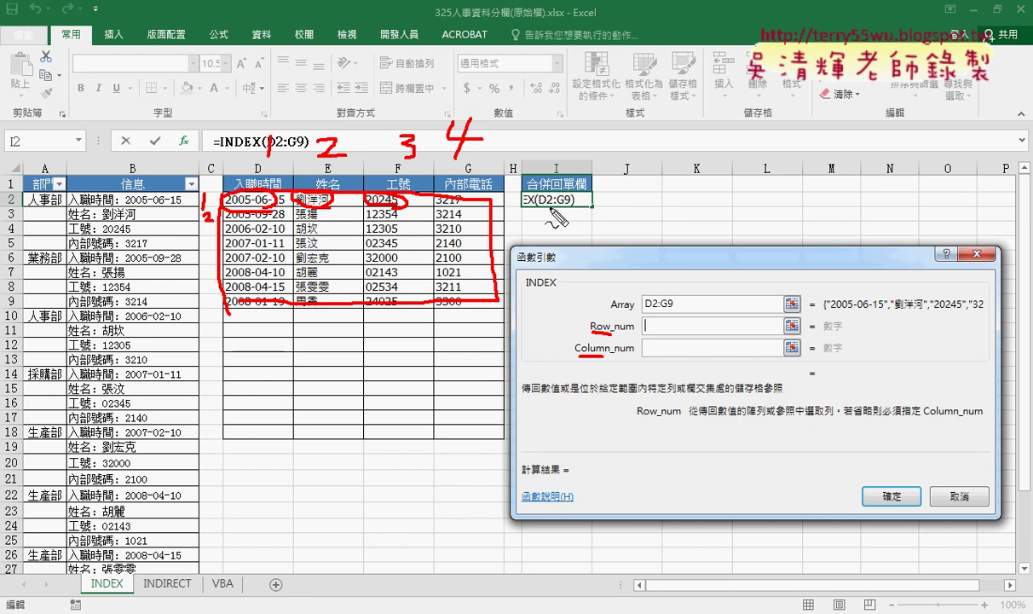
pyautogui.press('Escape')
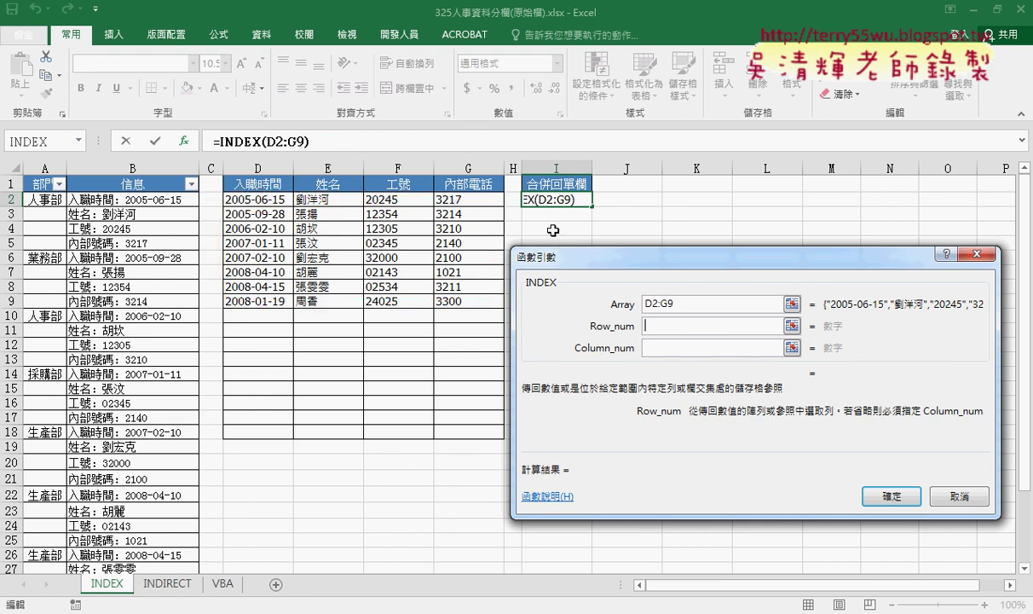
# Finish I2 as =INDEX(D2:G9,1,1), returning 2005-06-15
pyautogui.write('1')
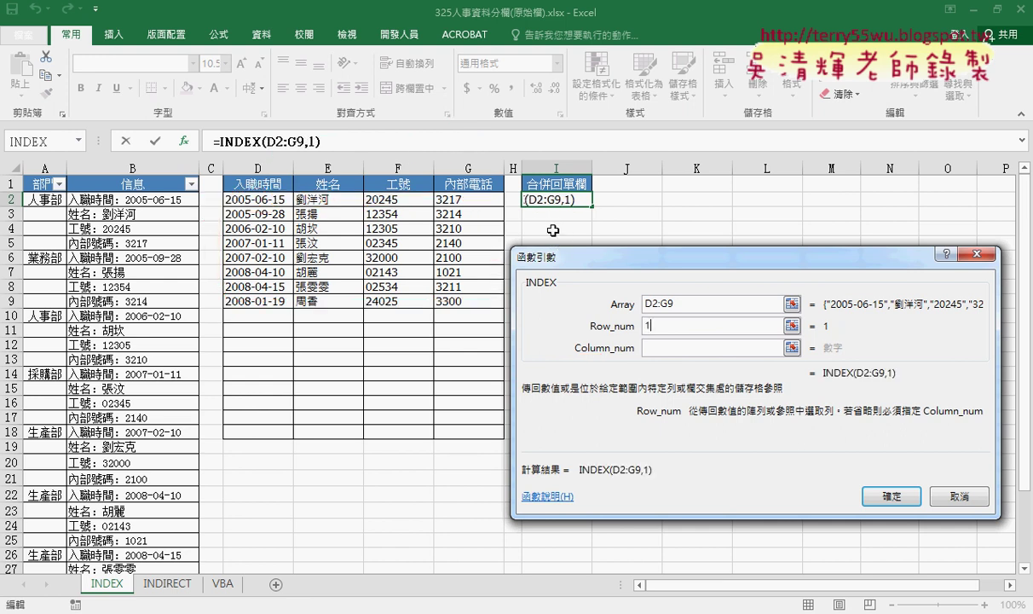
pyautogui.press('Tab')
pyautogui.write('1')
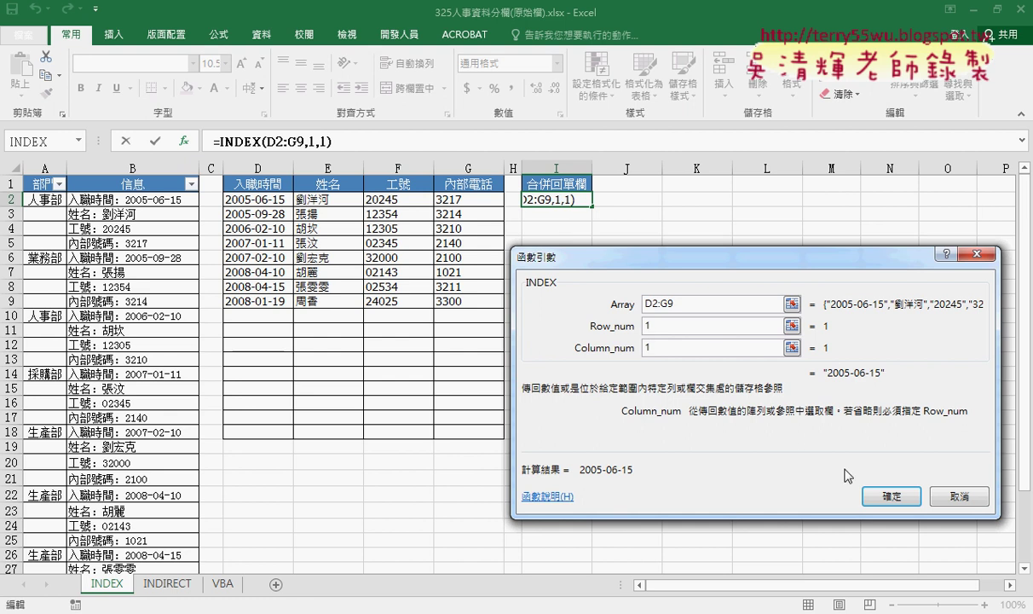
pyautogui.click(878, 497)
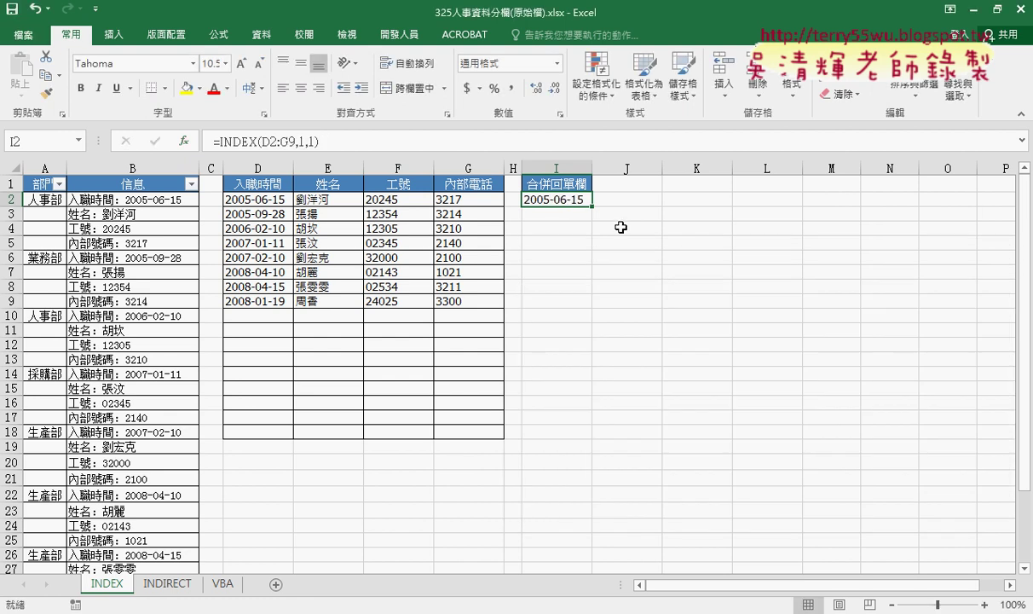
# Copy the text of I2's INDEX formula from the formula bar
pyautogui.click(260, 199)
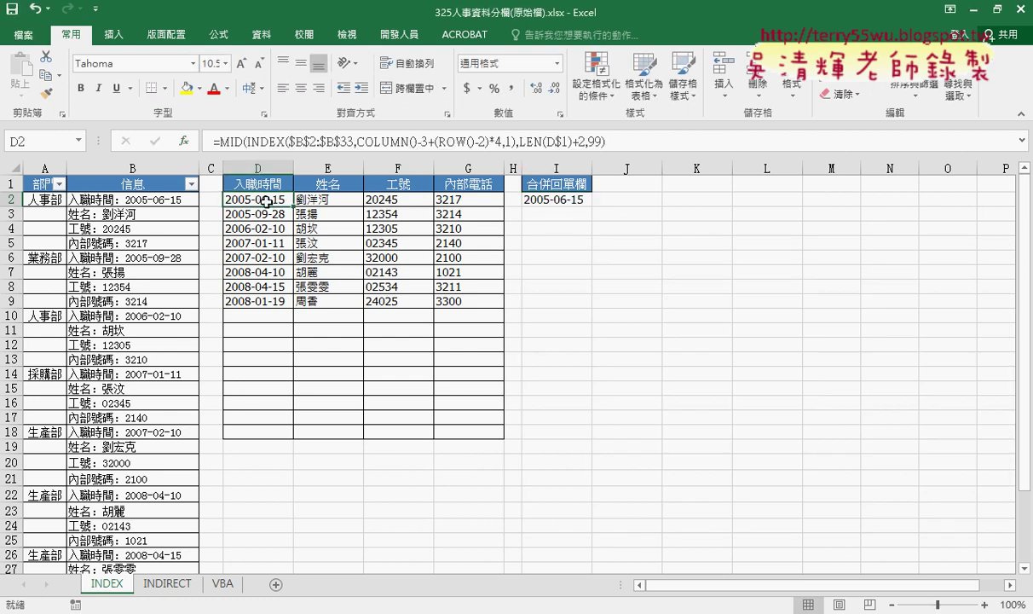
pyautogui.click(533, 198)
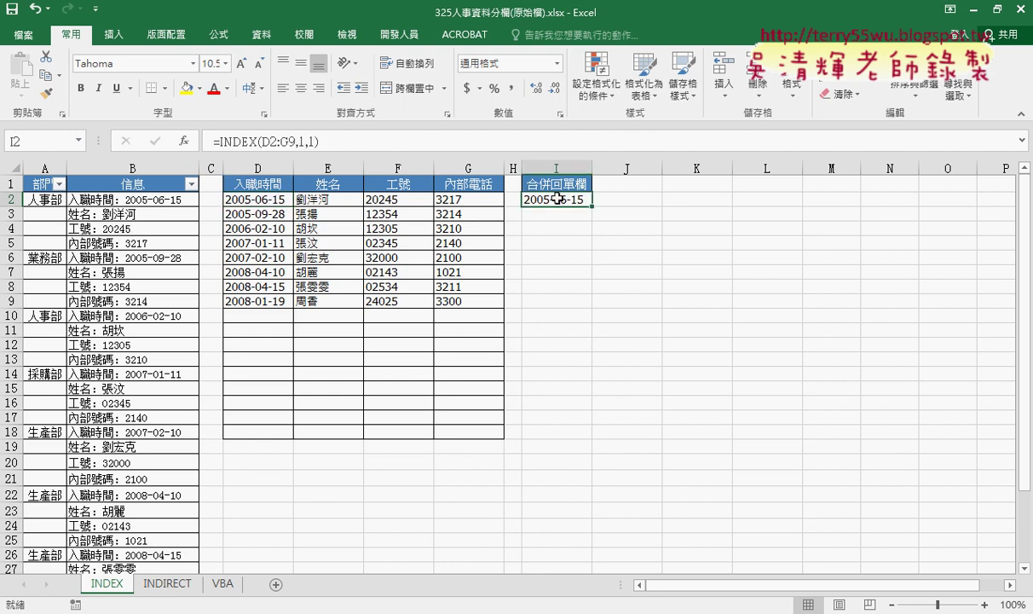
pyautogui.moveTo(315, 140); pyautogui.dragTo(215, 140)
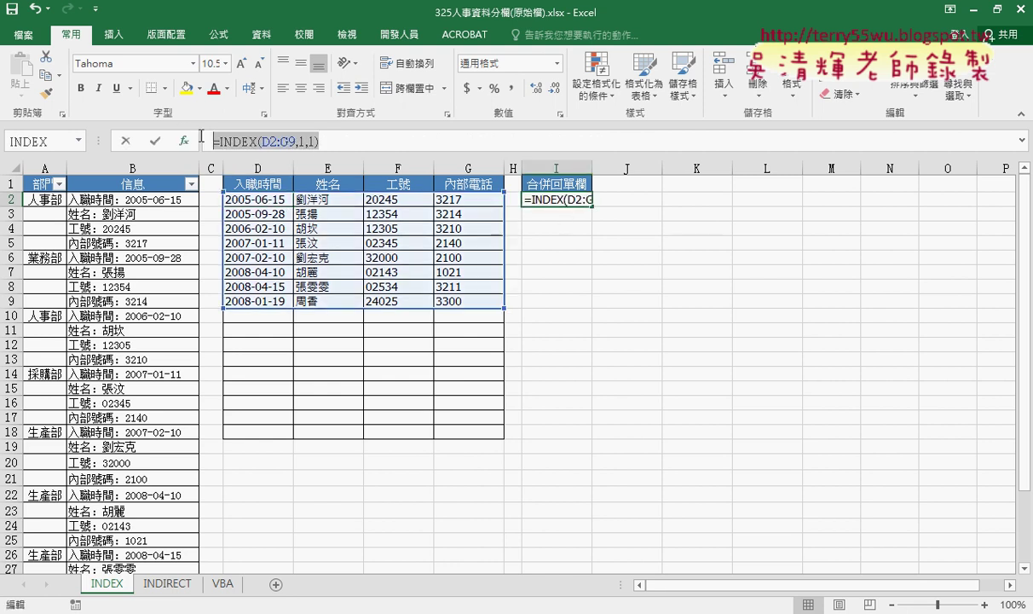
pyautogui.rightClick(239, 141)
pyautogui.click(281, 172)
pyautogui.press('Escape')
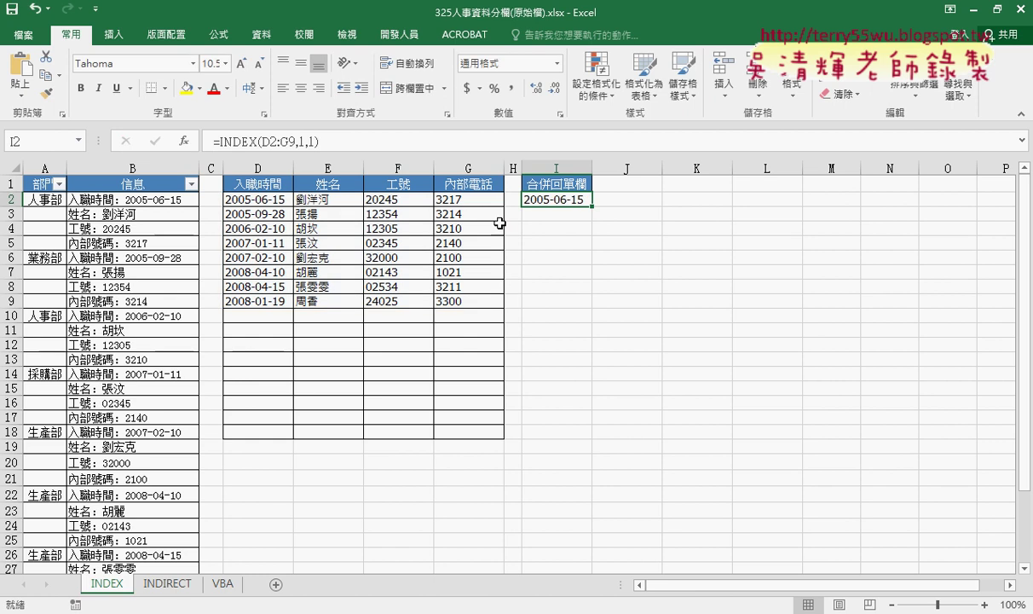
# Paste the formula into I3 with column number 2, returning the first employee's name
pyautogui.click(528, 214)
pyautogui.rightClick(277, 132)
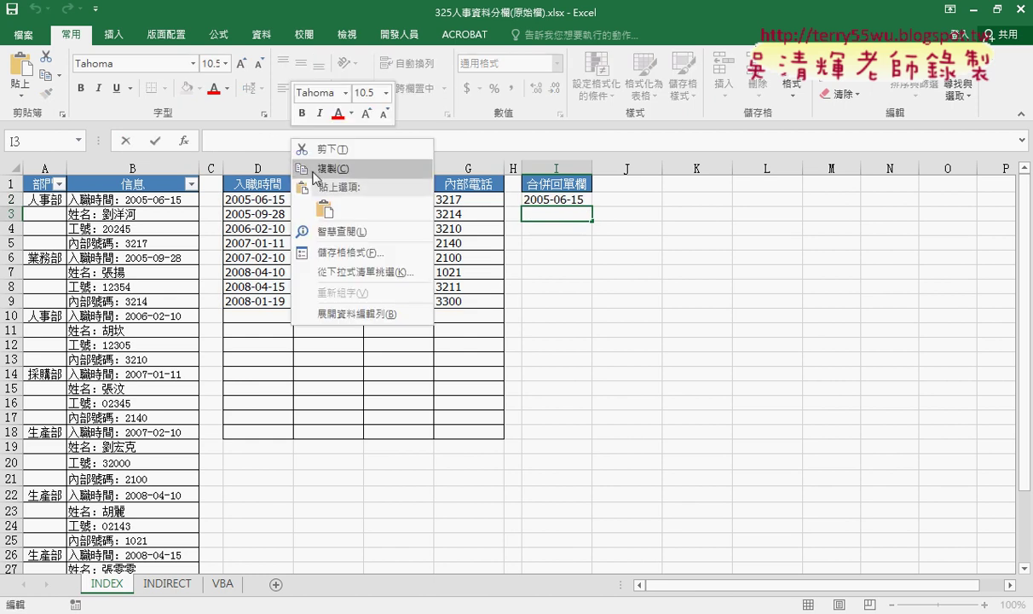
pyautogui.click(307, 198)
pyautogui.write('=INDEX(D2:G9,1,1)')
pyautogui.click(311, 141)
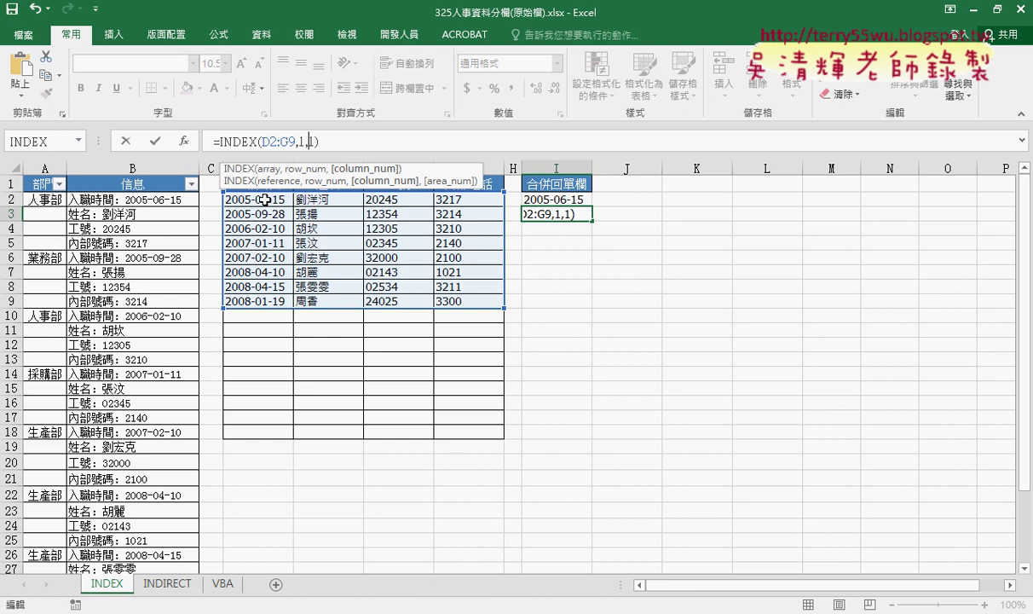
pyautogui.doubleClick(312, 142)
pyautogui.press('Return')
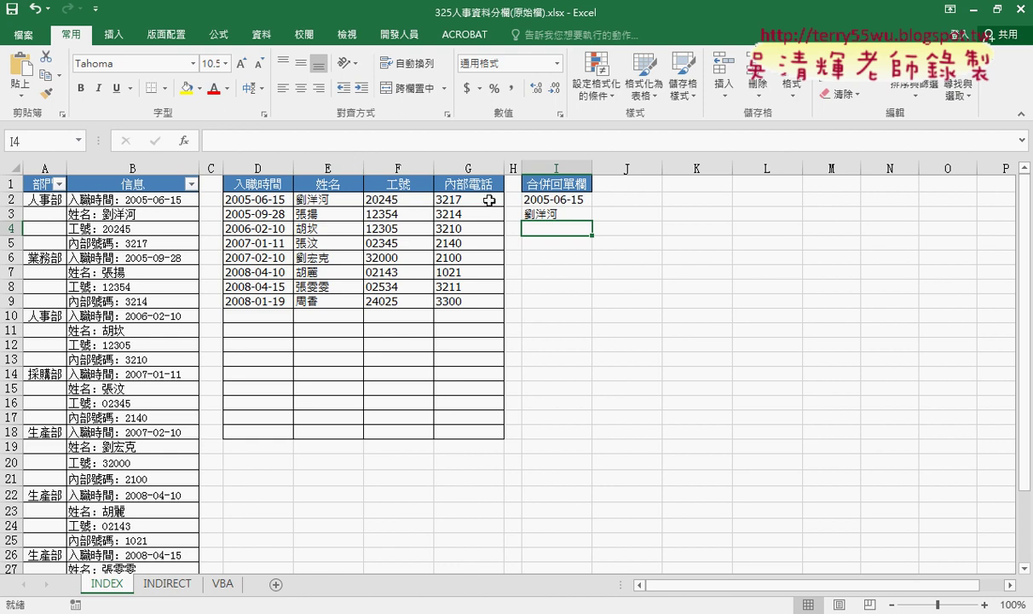
# Paste the formula into I6 with row number 2, returning 2005-09-28
pyautogui.click(553, 257)
pyautogui.rightClick(273, 136)
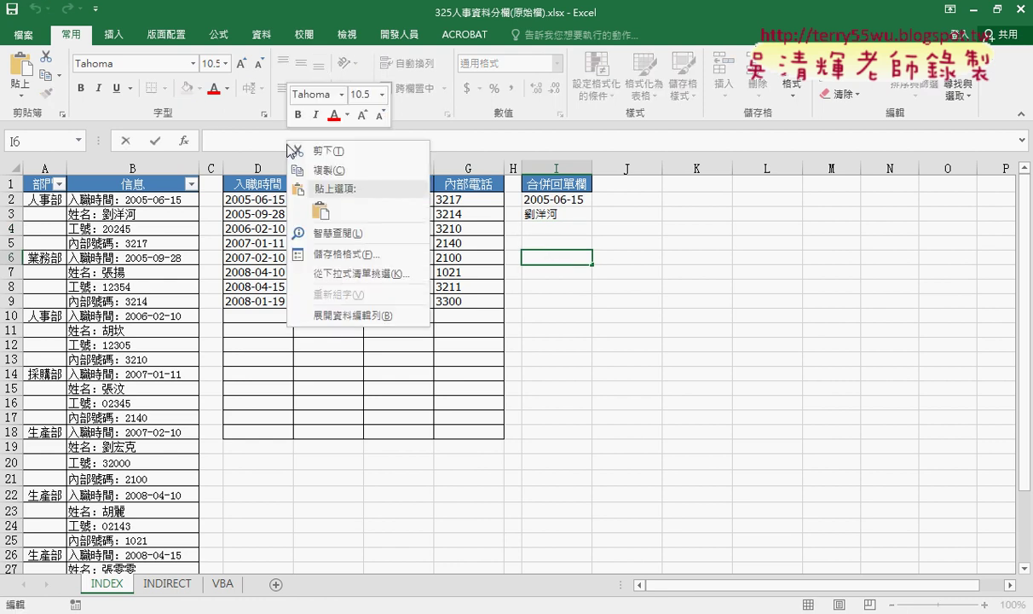
pyautogui.click(305, 212)
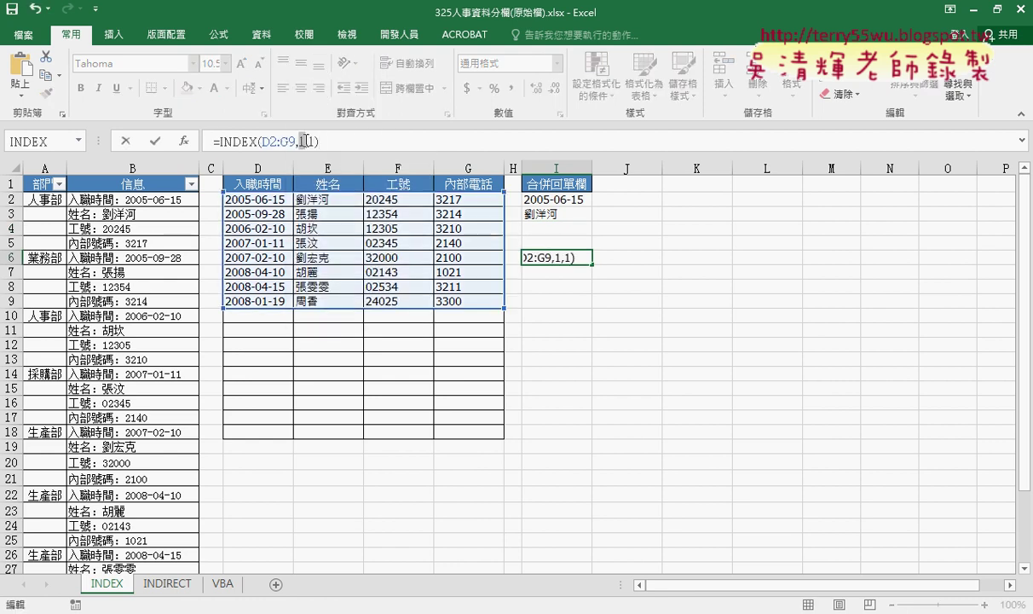
pyautogui.click(303, 140)
pyautogui.press('Return')
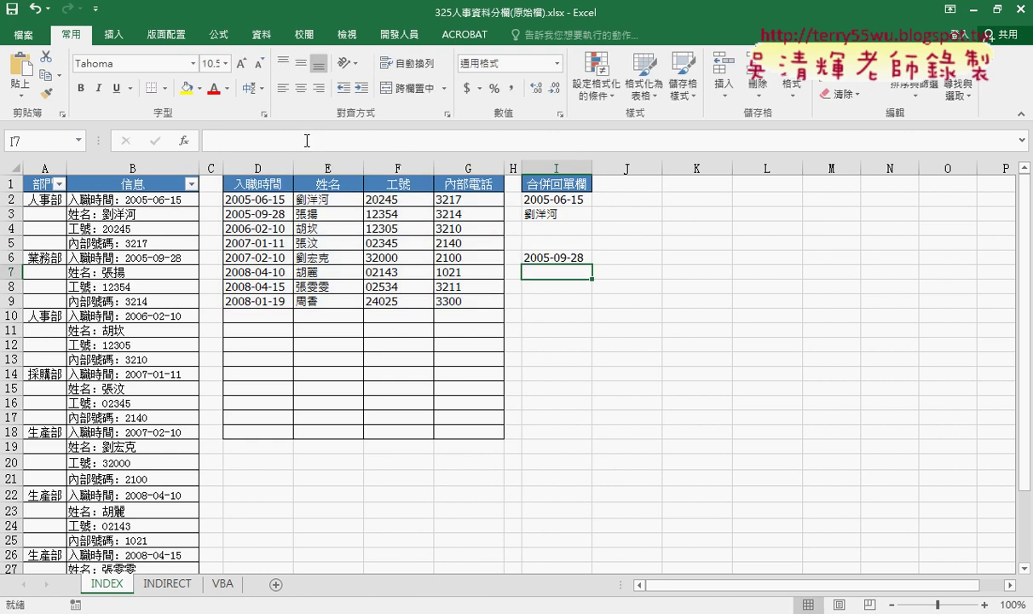
pyautogui.click(642, 202)
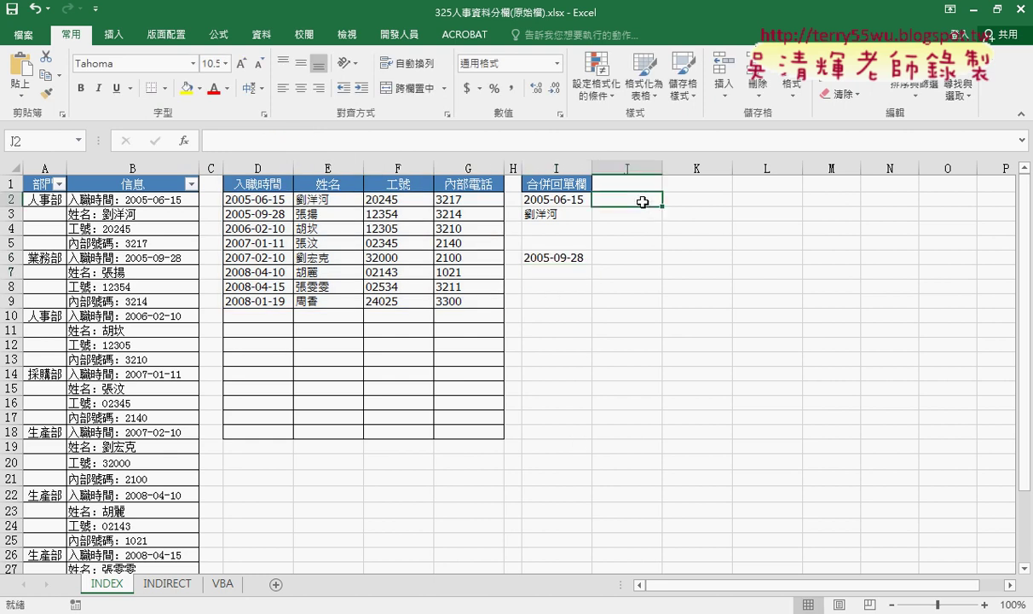
# Review the row and column arguments of I2's =INDEX(D2:G9,1,1) formula and re-confirm it
pyautogui.click(563, 200)
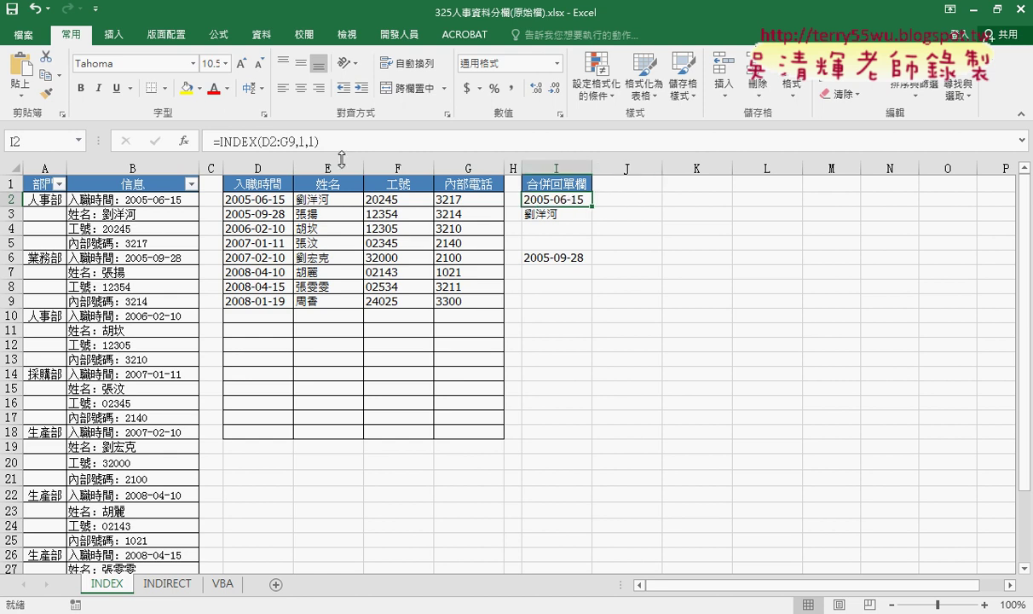
pyautogui.click(299, 141)
pyautogui.doubleClick(312, 142)
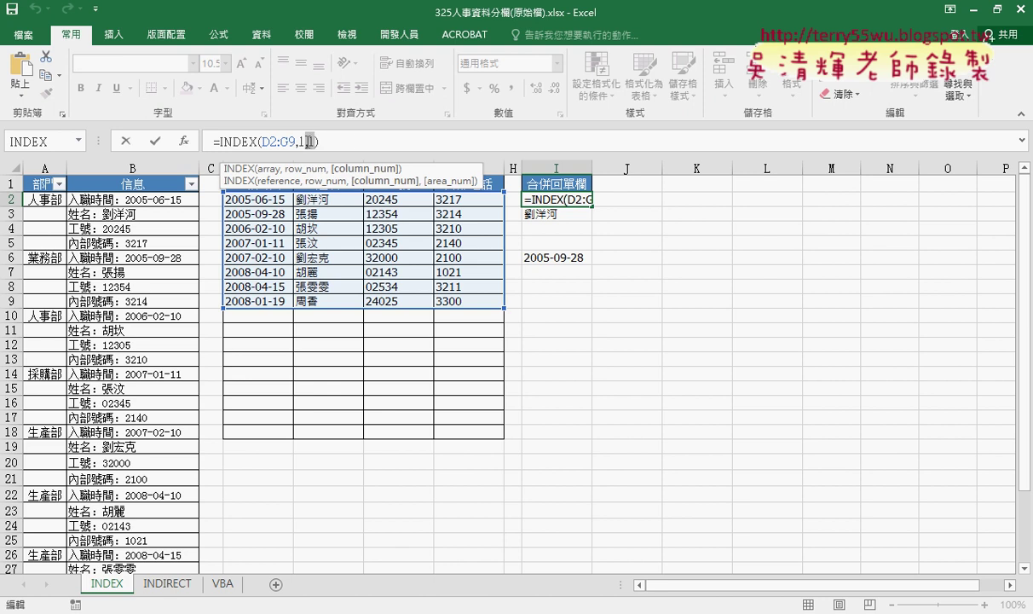
pyautogui.doubleClick(301, 141)
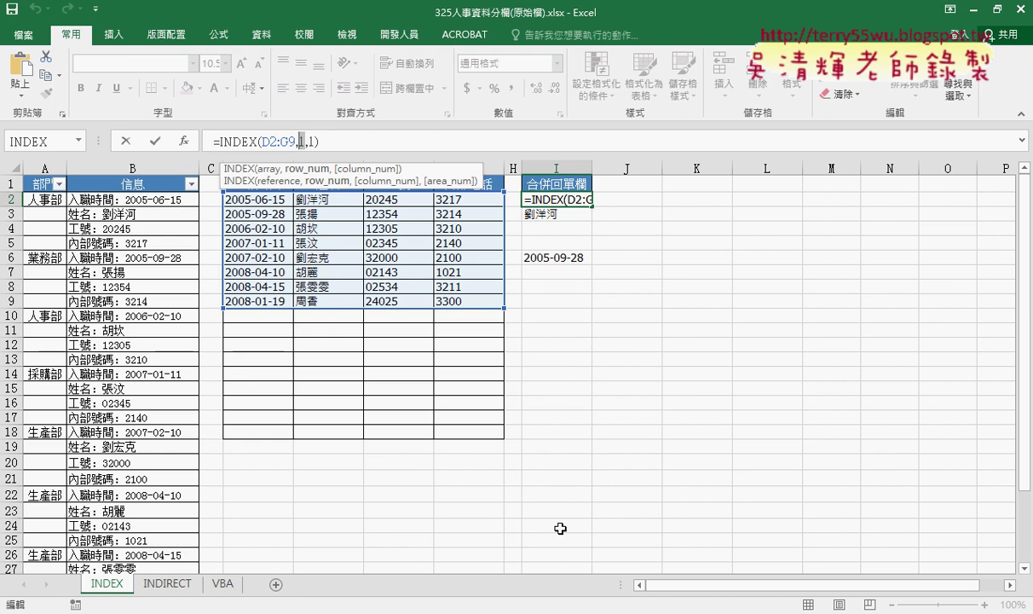
pyautogui.doubleClick(312, 141)
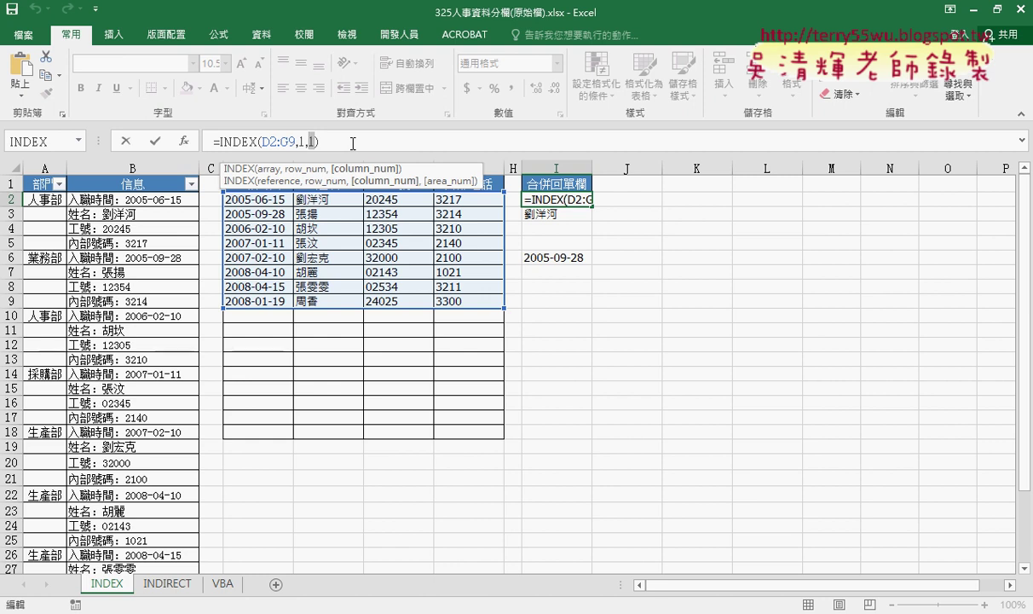
pyautogui.doubleClick(304, 141)
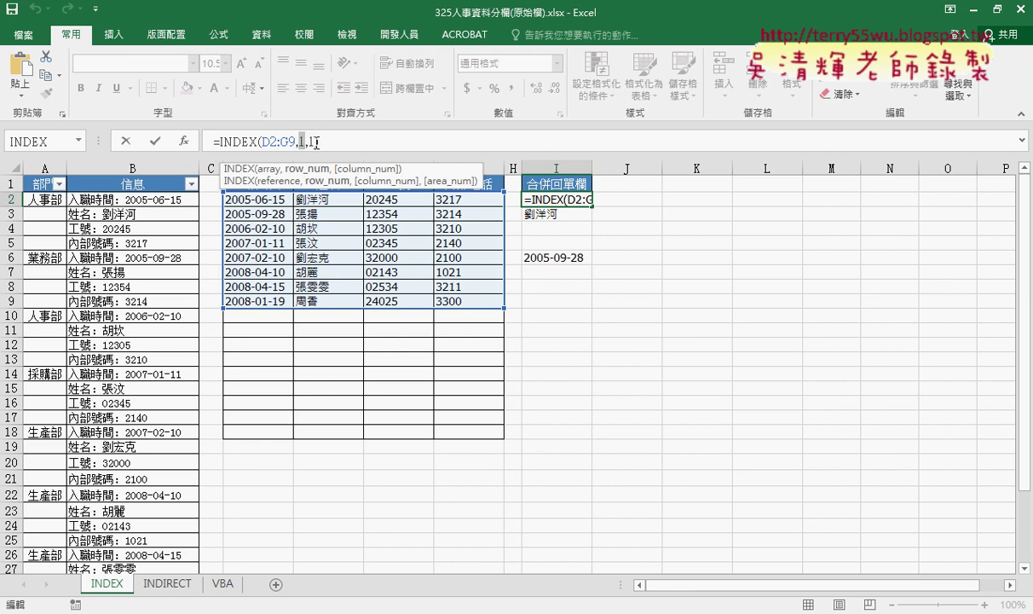
pyautogui.doubleClick(309, 141)
pyautogui.doubleClick(300, 141)
pyautogui.click(554, 417)
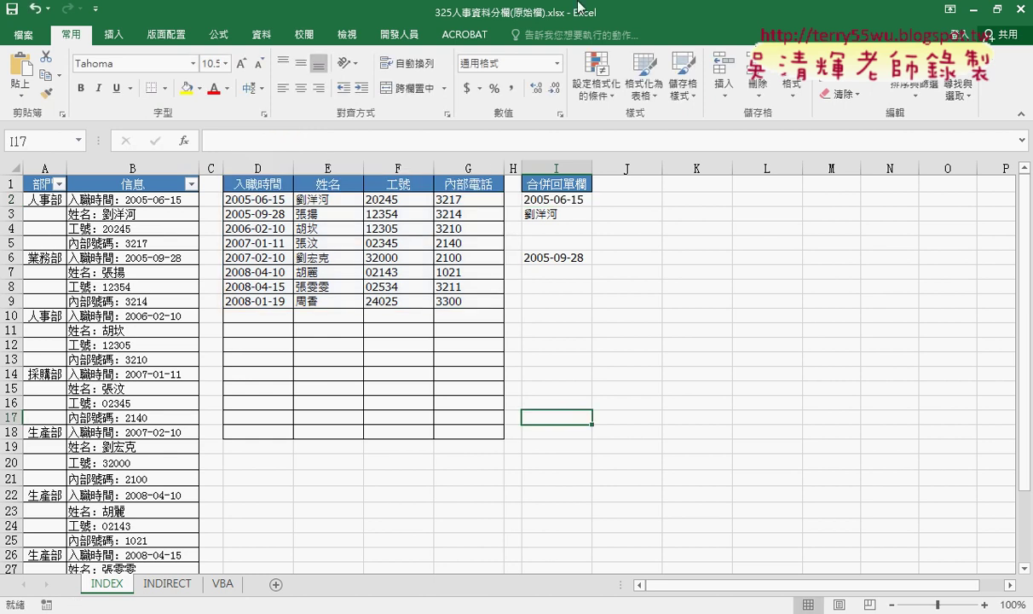
# Try swapping I2's row argument for a J1 reference, then cancel the edit
pyautogui.click(543, 200)
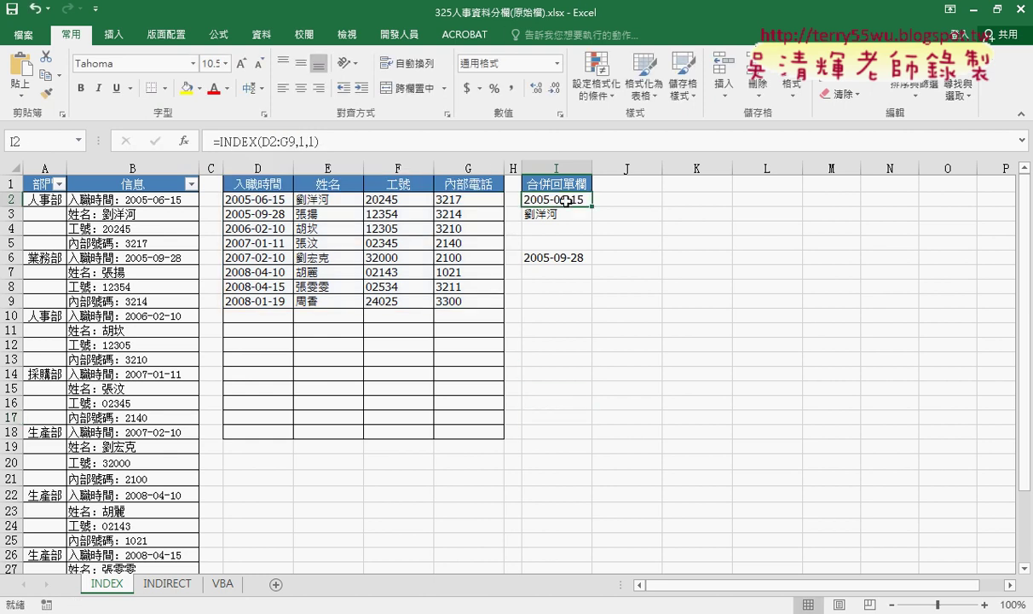
pyautogui.doubleClick(301, 141)
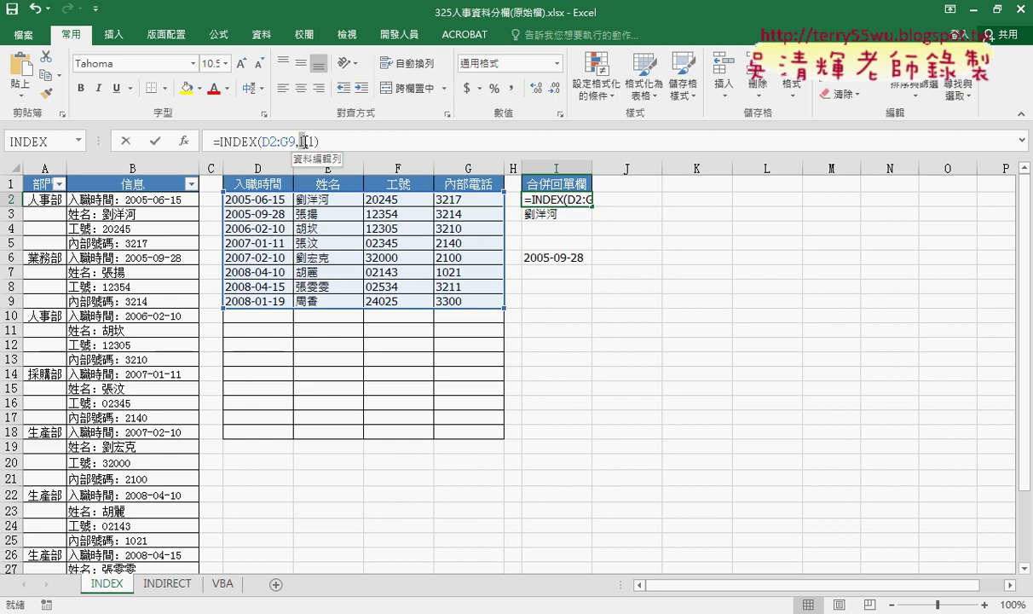
pyautogui.click(622, 183)
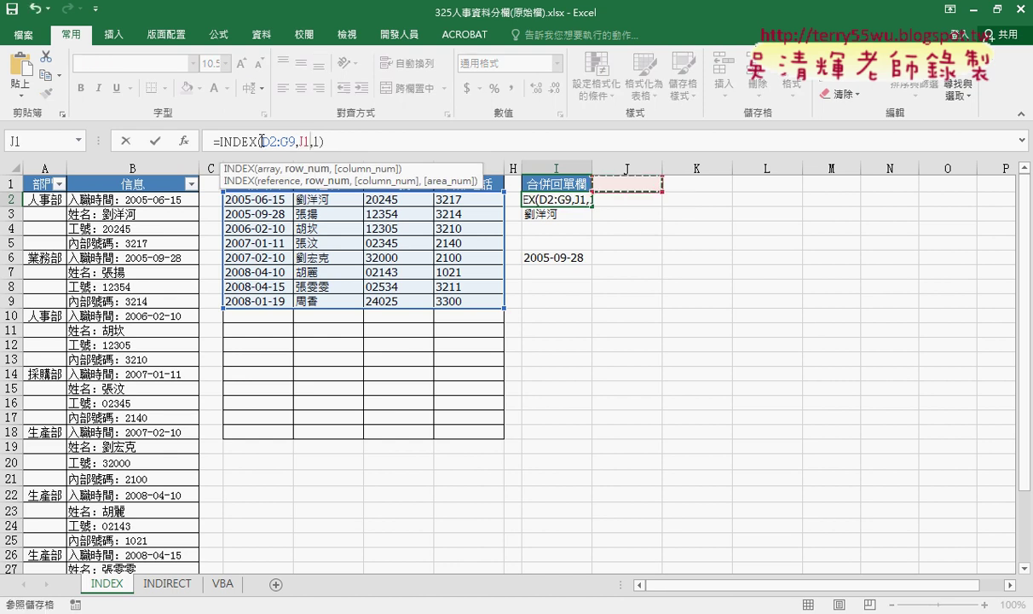
pyautogui.click(127, 142)
pyautogui.click(621, 183)
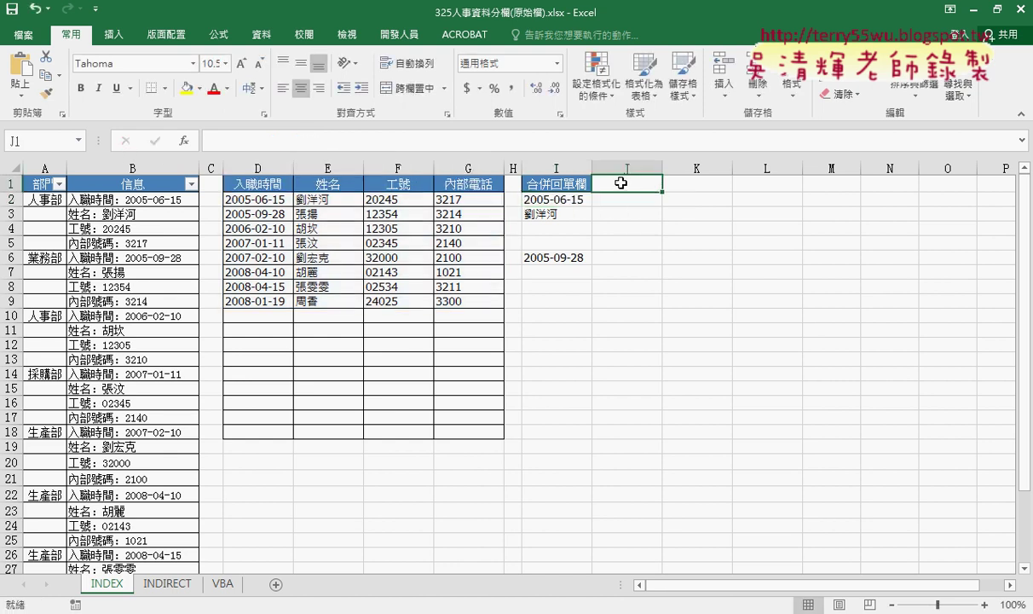
# Enter helper headings 'row' in J1 and 'column' in K1
pyautogui.write('=')
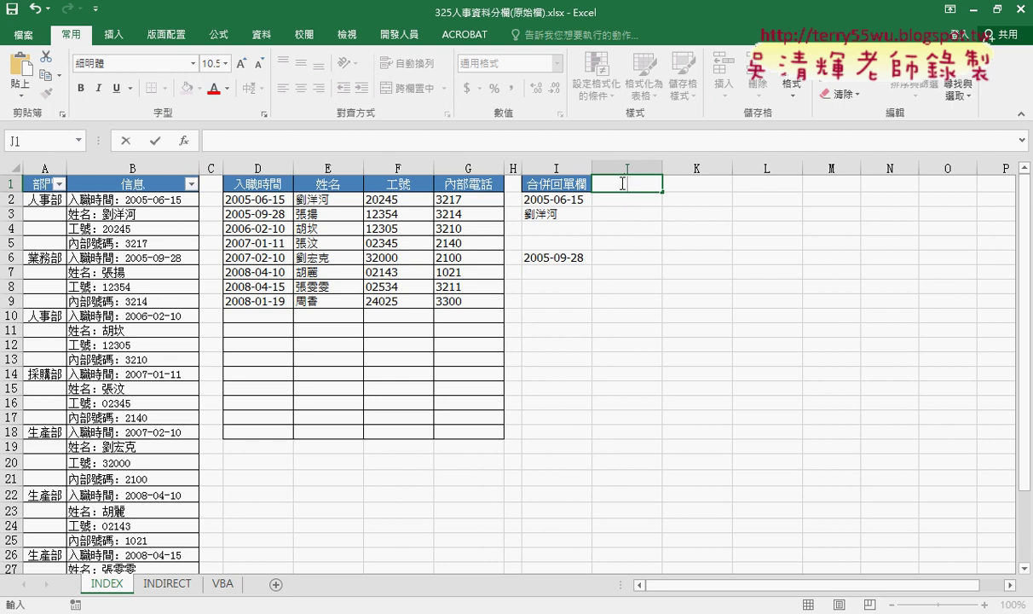
pyautogui.write('new')
pyautogui.press('Tab')
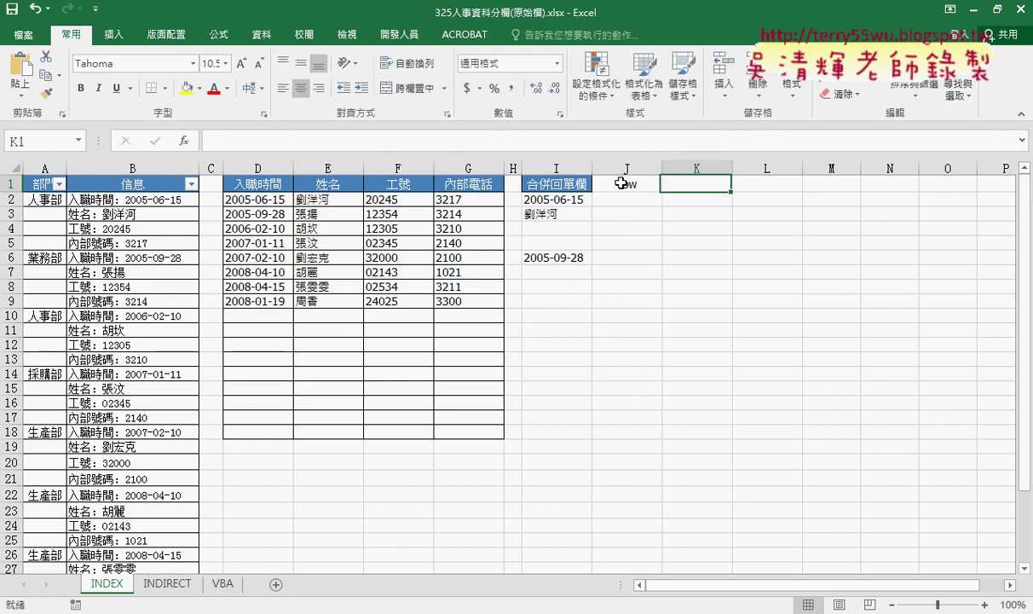
pyautogui.write('col')
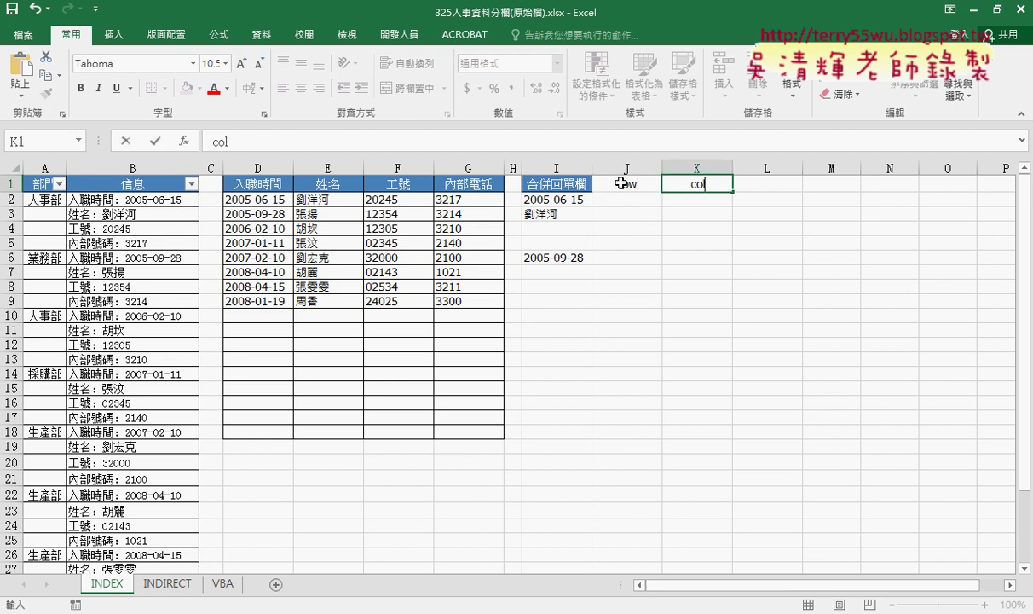
pyautogui.write('umn')
pyautogui.press('Return')
pyautogui.press('Left')
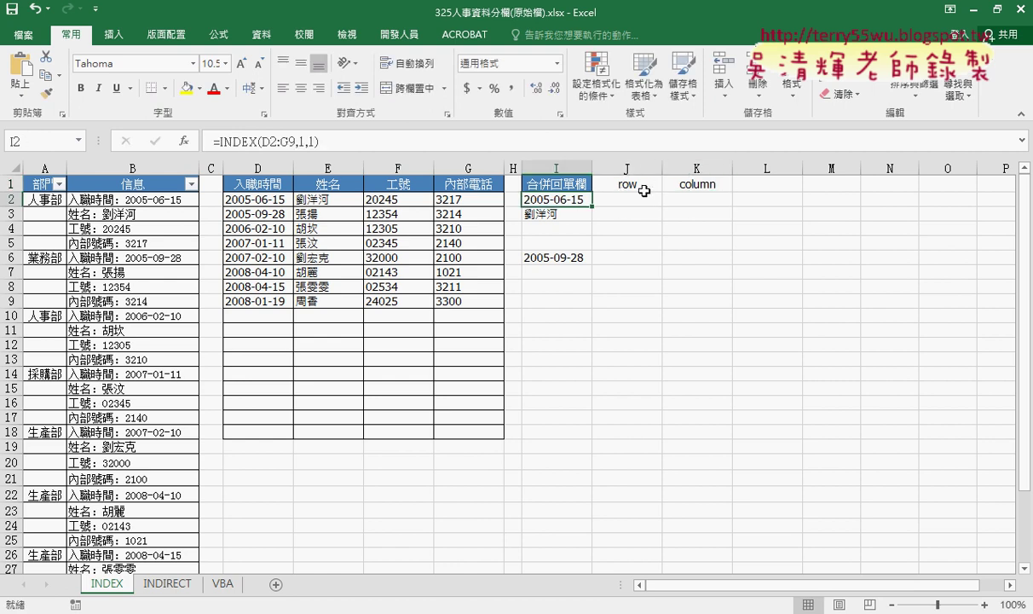
pyautogui.click(644, 192)
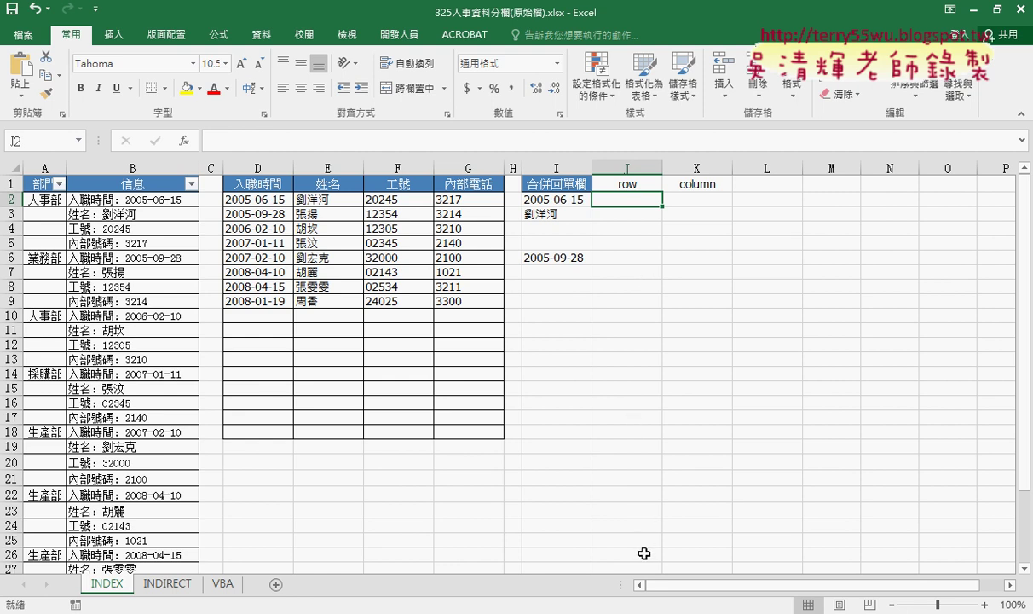
pyautogui.scroll(-2, 205, 318)
pyautogui.scroll(-2, 205, 319)
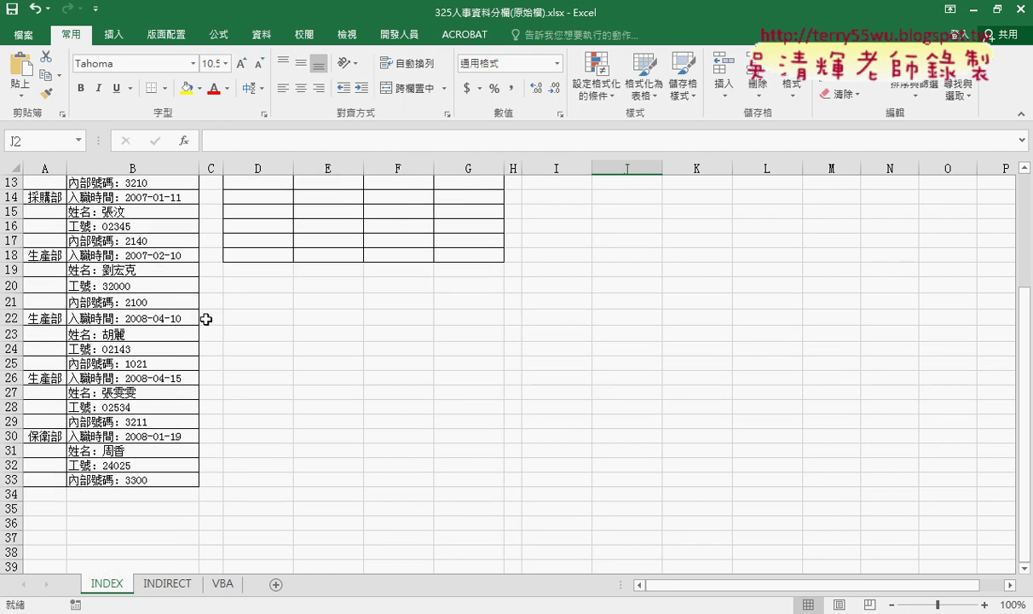
pyautogui.scroll(4, 205, 318)
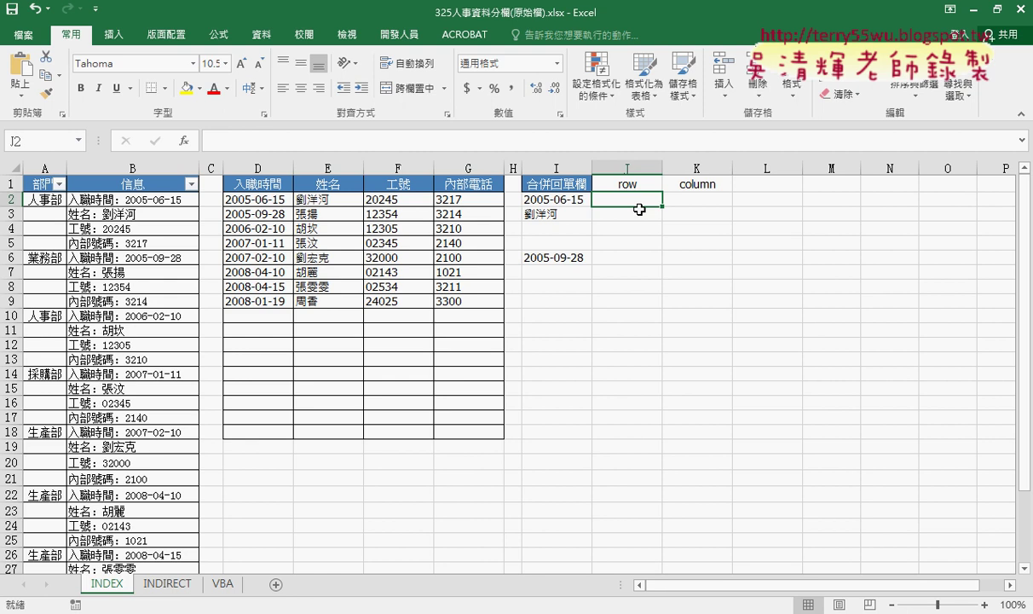
# Fill J2:J5 with 1 and J6:J9 with 2 as record numbers
pyautogui.write('1')
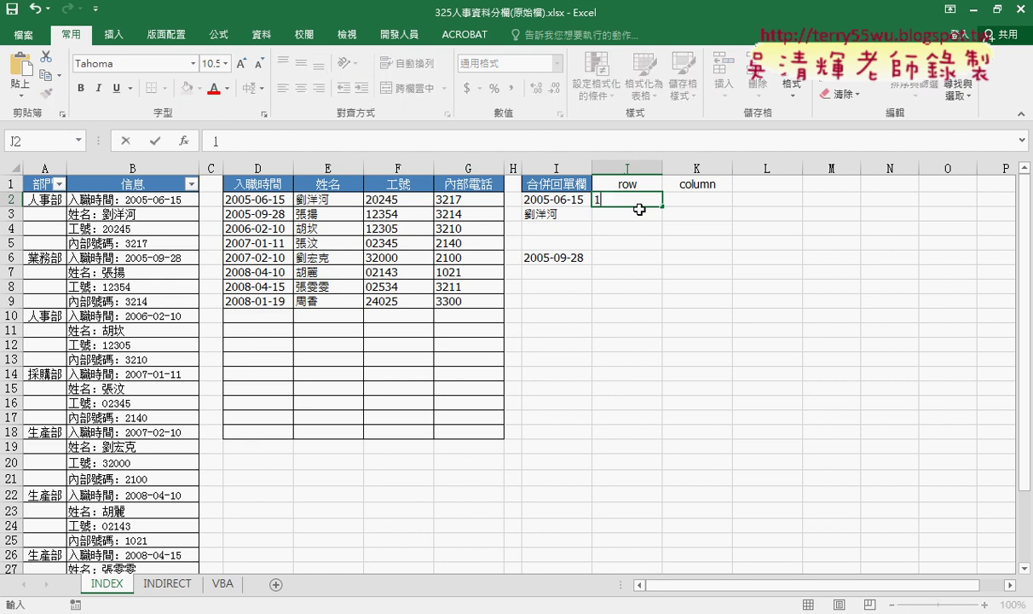
pyautogui.moveTo(663, 208); pyautogui.dragTo(662, 254)
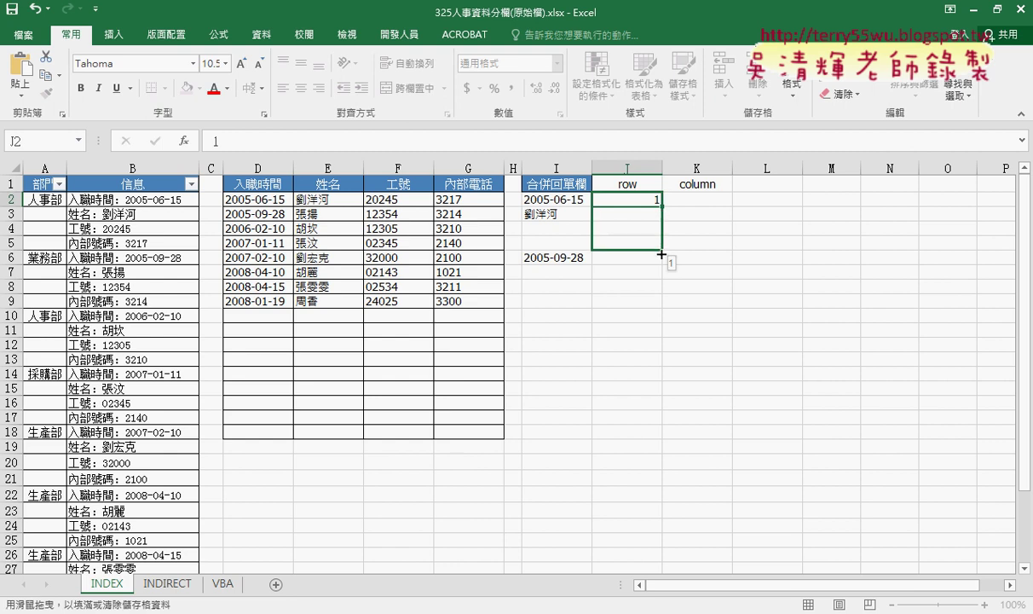
pyautogui.click(652, 256)
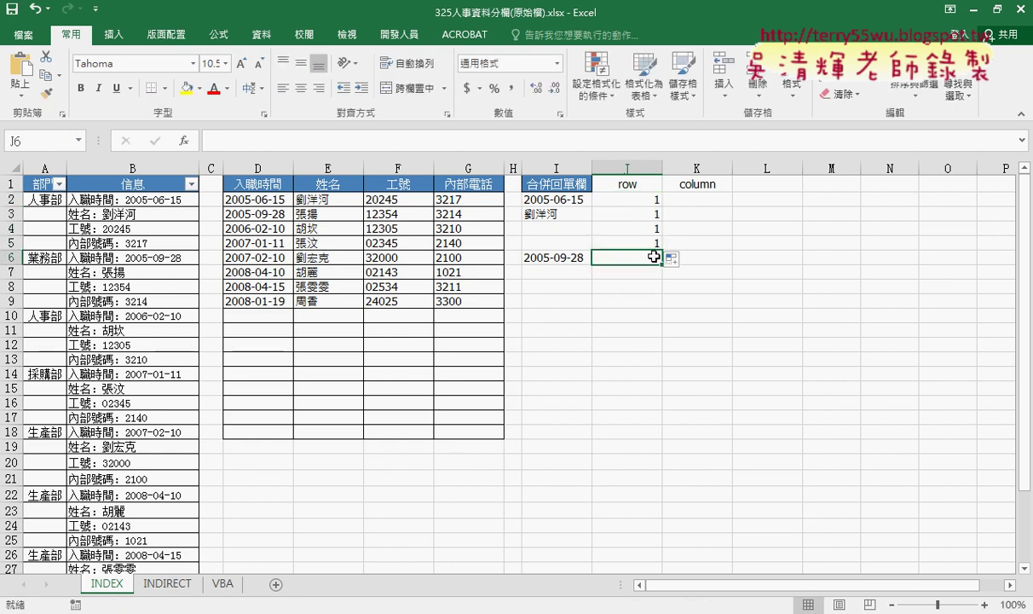
pyautogui.write('2')
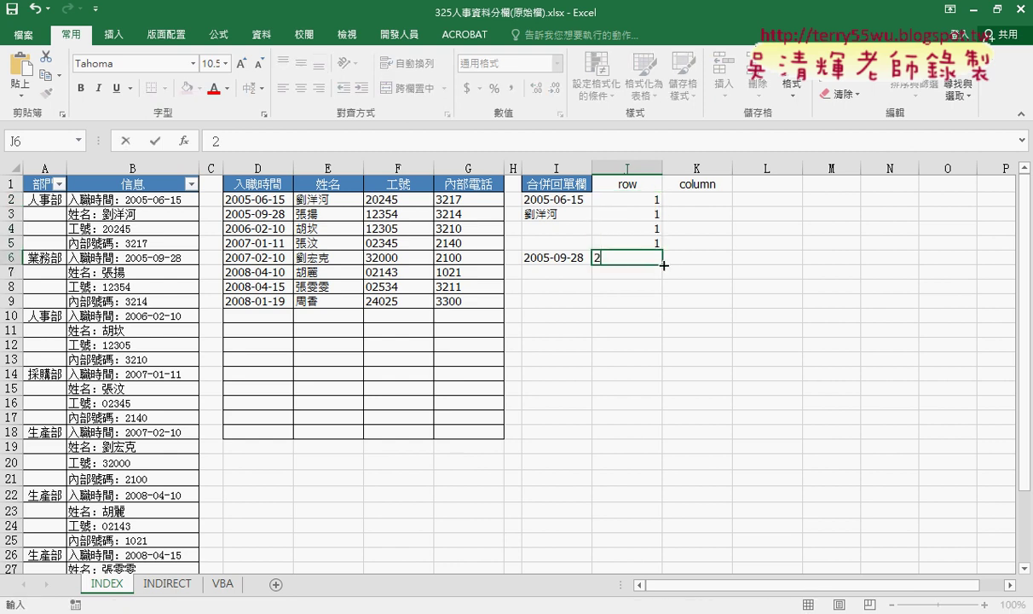
pyautogui.moveTo(662, 263); pyautogui.dragTo(660, 311)
pyautogui.moveTo(639, 199)
pyautogui.mouseDown()
pyautogui.moveTo(635, 300)
pyautogui.moveTo(667, 329)
pyautogui.moveTo(663, 310)
pyautogui.mouseUp()
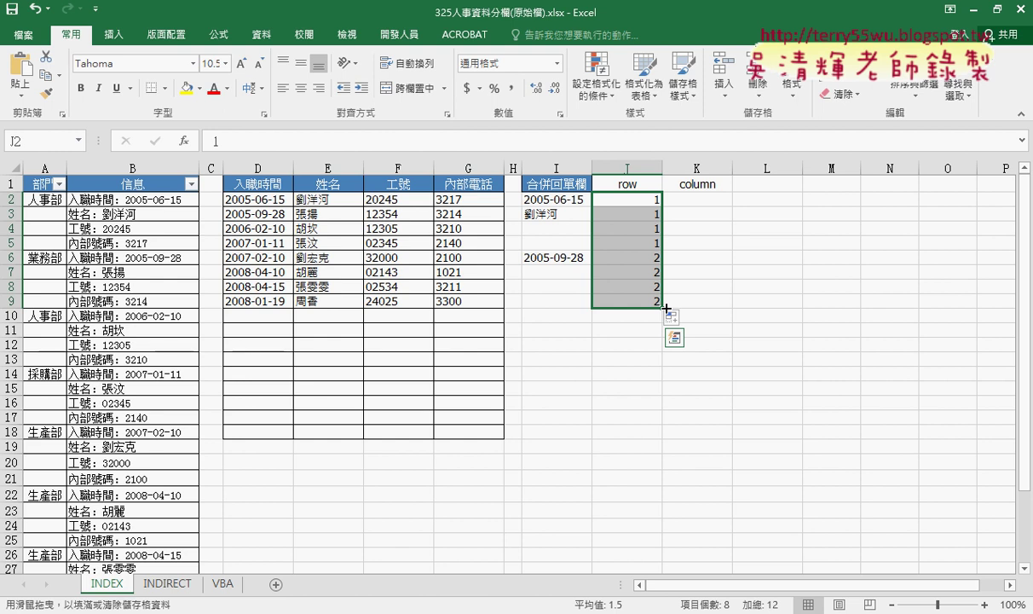
pyautogui.click(646, 312)
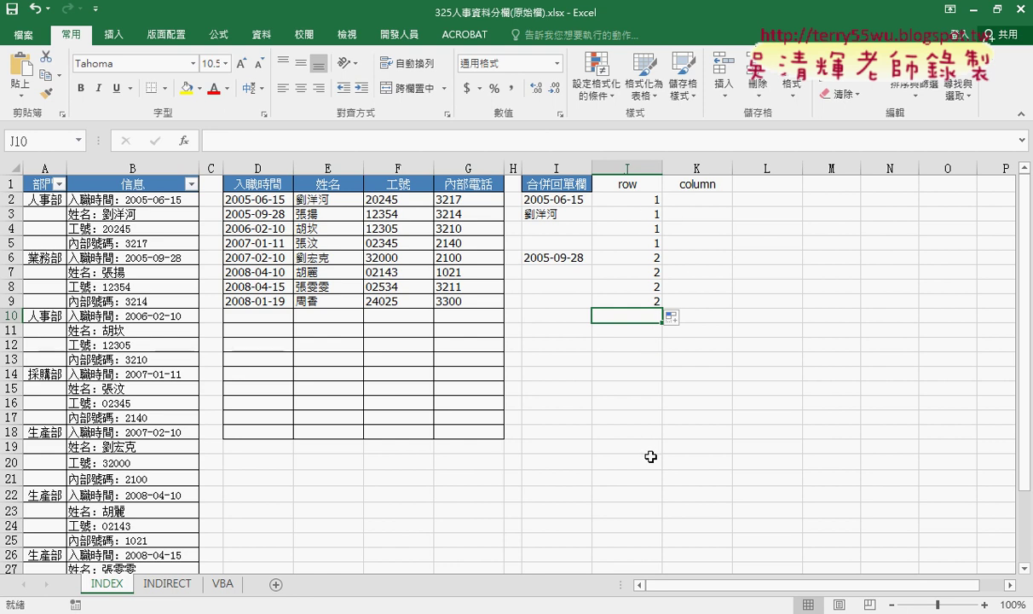
pyautogui.click(634, 201)
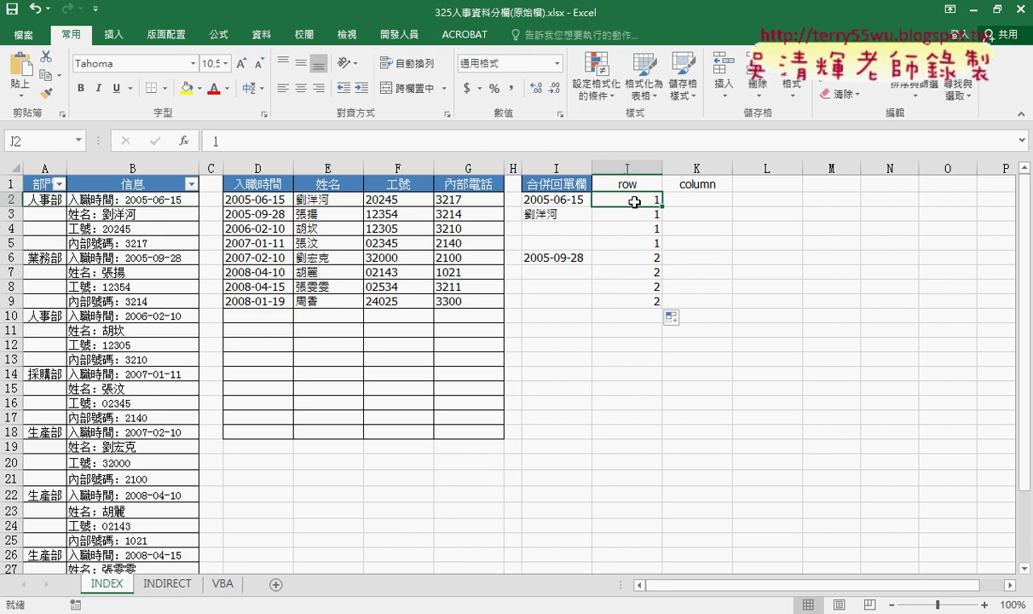
# Try a 1–4 counting fill in K2:K5, then delete it
pyautogui.click(695, 200)
pyautogui.write('1')
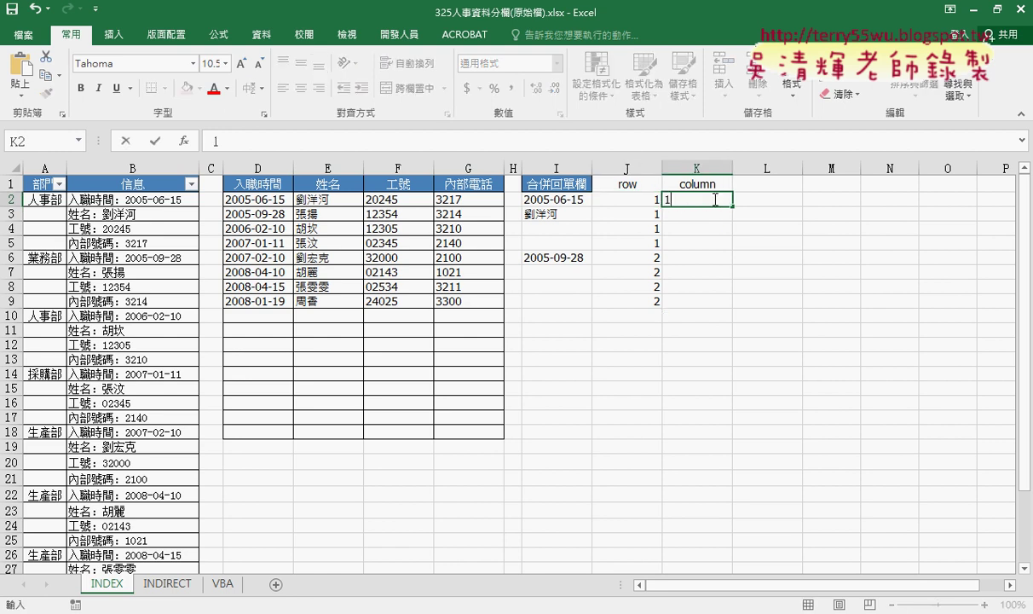
pyautogui.press('Return')
pyautogui.click(727, 201)
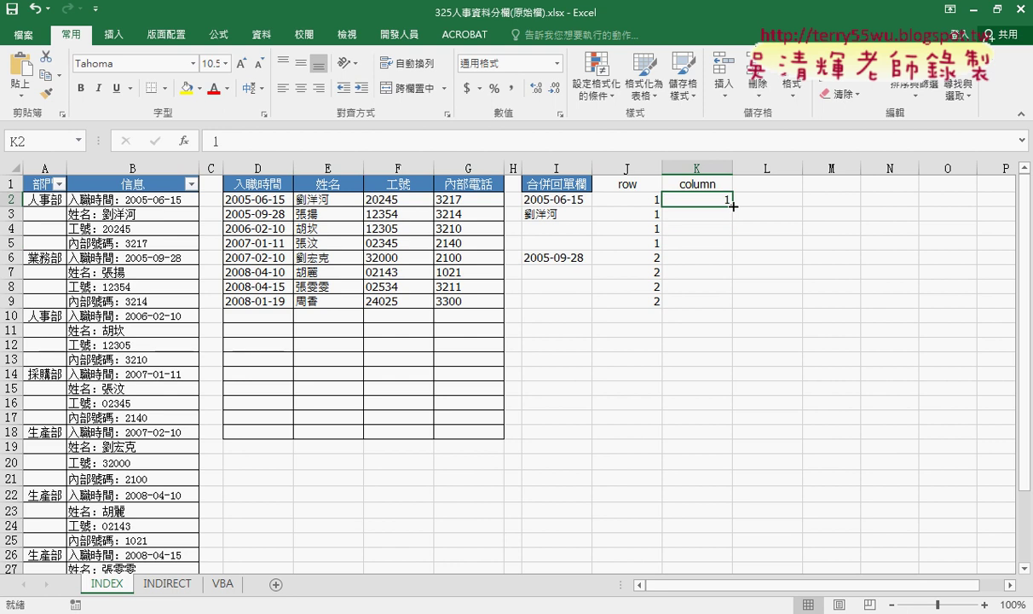
pyautogui.moveTo(732, 207)
pyautogui.mouseDown()
pyautogui.moveTo(733, 262)
pyautogui.moveTo(733, 247)
pyautogui.mouseUp()
pyautogui.press('ctrl')
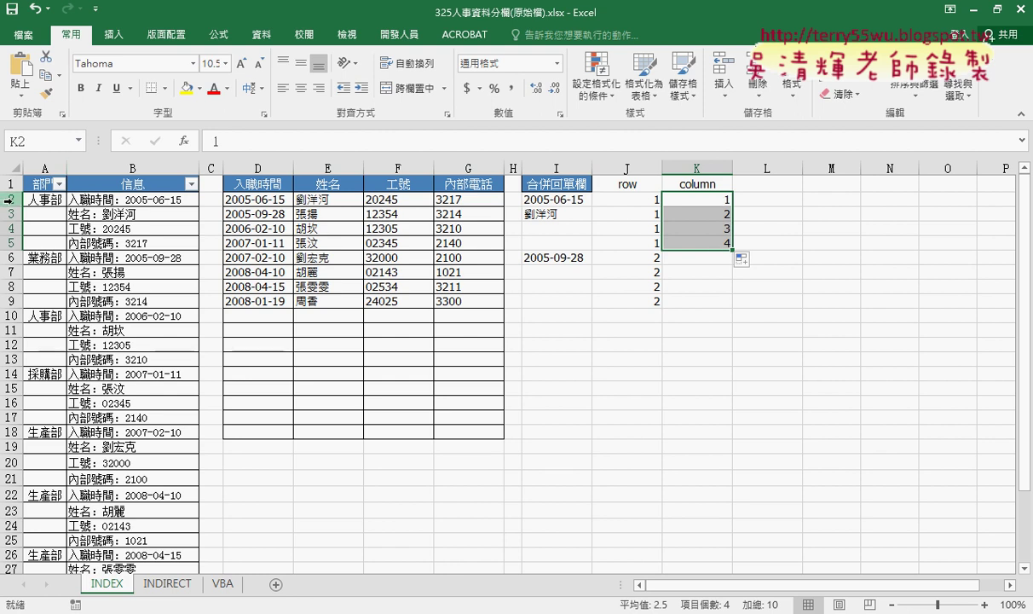
pyautogui.moveTo(685, 198); pyautogui.dragTo(715, 245)
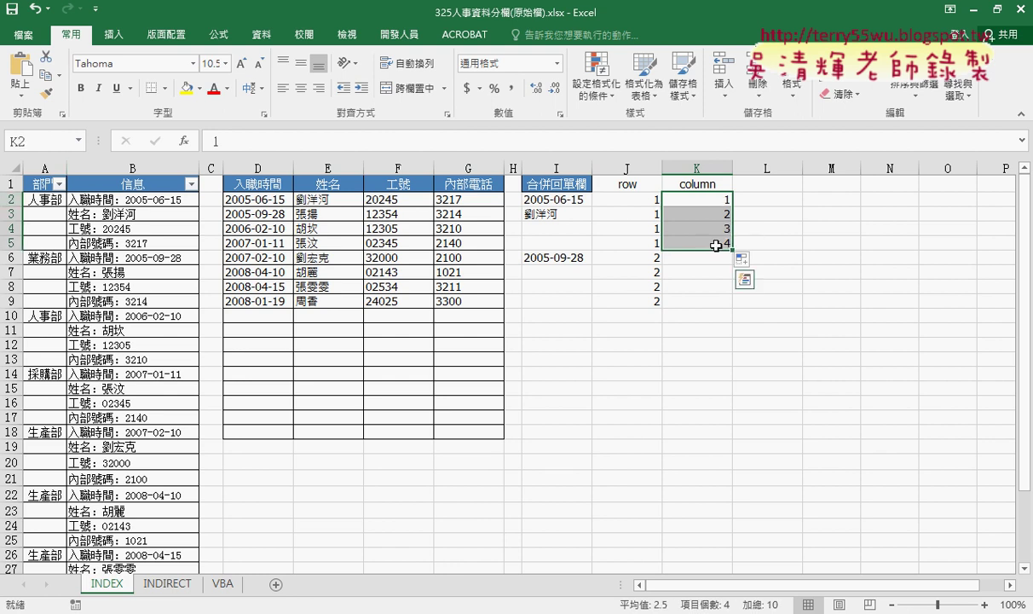
pyautogui.press('Delete')
pyautogui.click(714, 199)
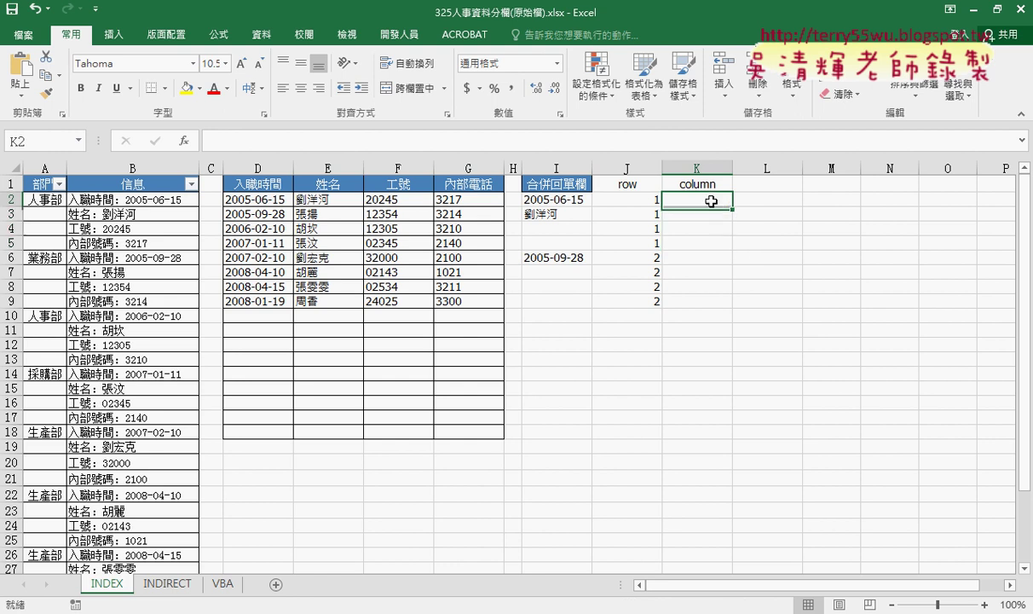
# Enter the formula =ROW()-1 in K2 using the ROW function
pyautogui.click(184, 140)
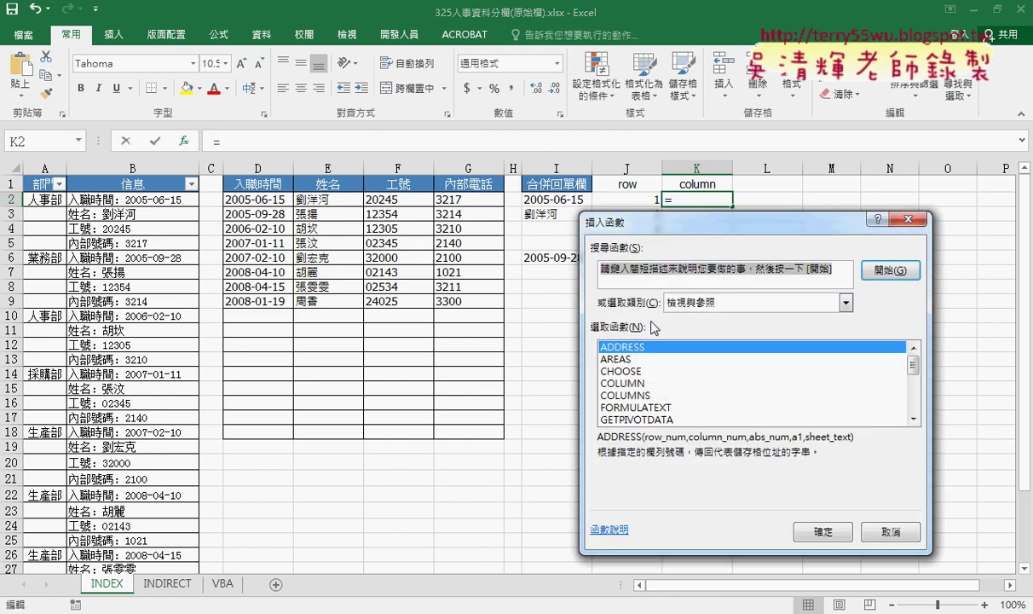
pyautogui.moveTo(913, 365); pyautogui.dragTo(910, 407)
pyautogui.doubleClick(612, 376)
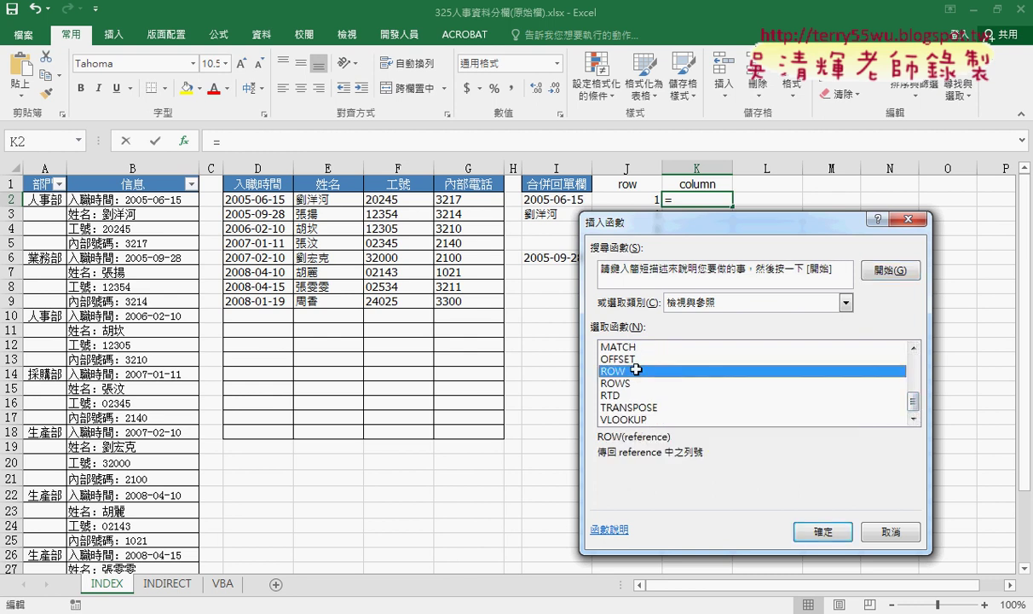
pyautogui.moveTo(618, 300); pyautogui.dragTo(471, 303)
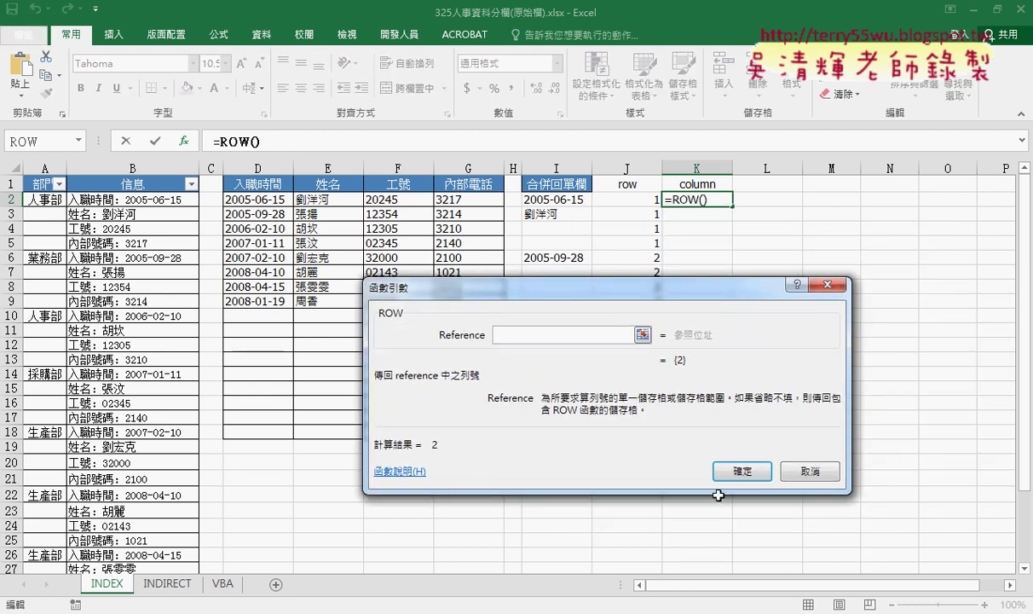
pyautogui.click(740, 469)
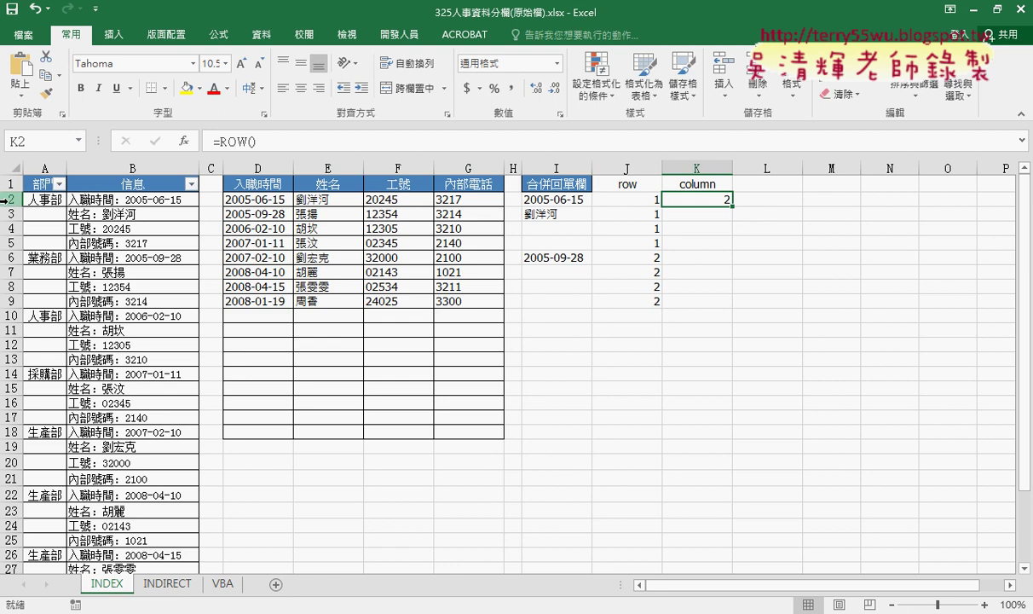
pyautogui.click(269, 143)
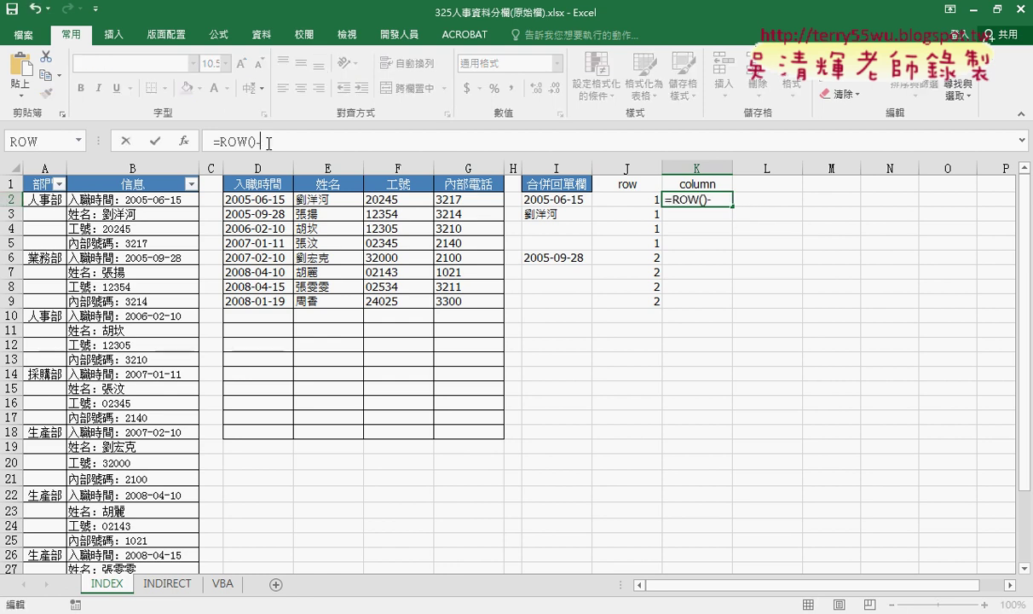
pyautogui.write('-1')
pyautogui.click(158, 144)
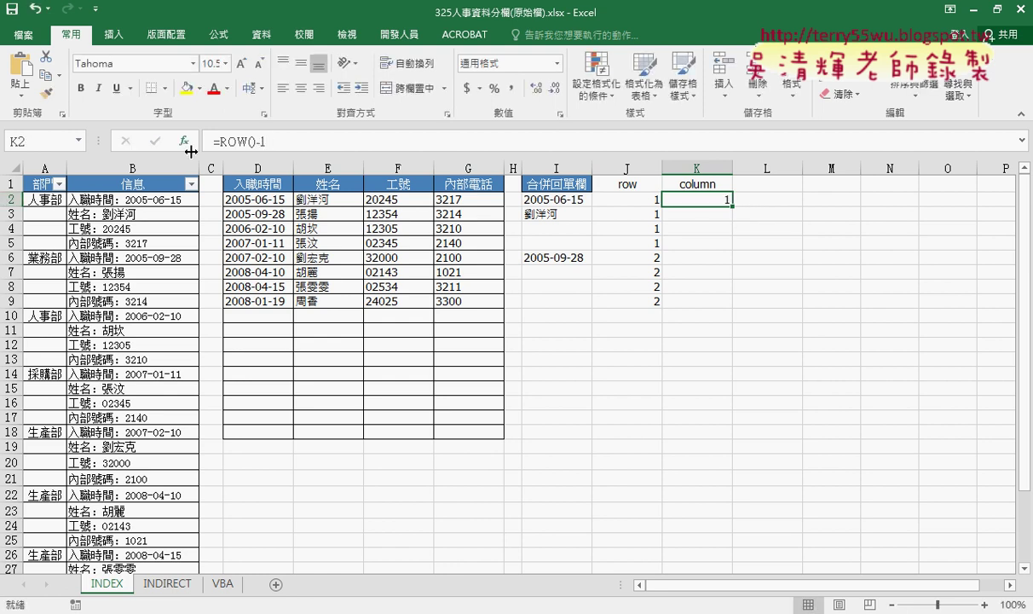
# Fill =ROW()-1 down K2:K9 so it counts 1 through 8
pyautogui.moveTo(731, 206); pyautogui.dragTo(729, 249)
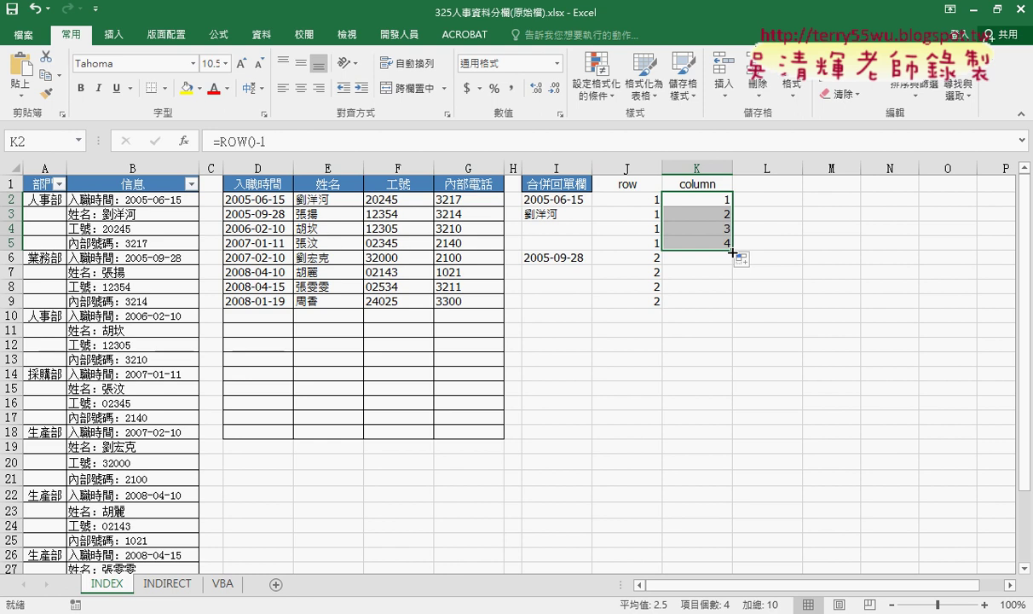
pyautogui.moveTo(735, 261); pyautogui.dragTo(782, 319)
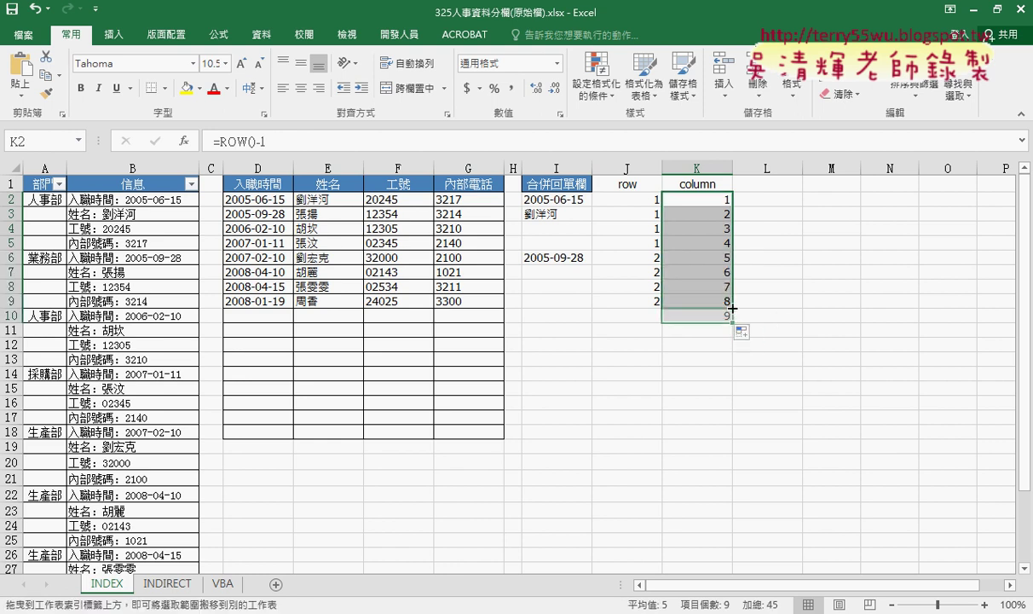
pyautogui.moveTo(731, 322); pyautogui.dragTo(730, 294)
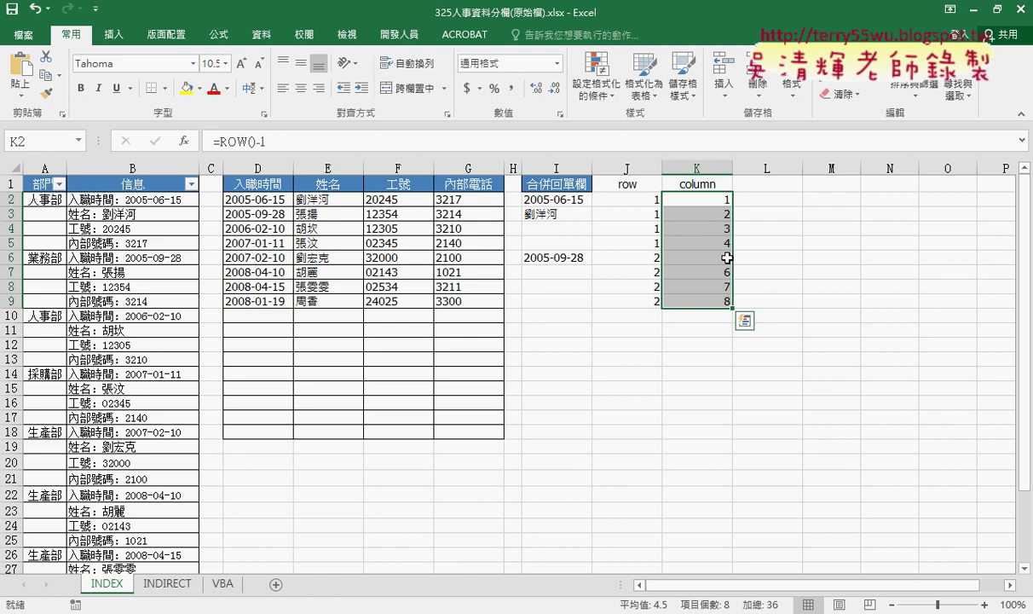
pyautogui.click(545, 198)
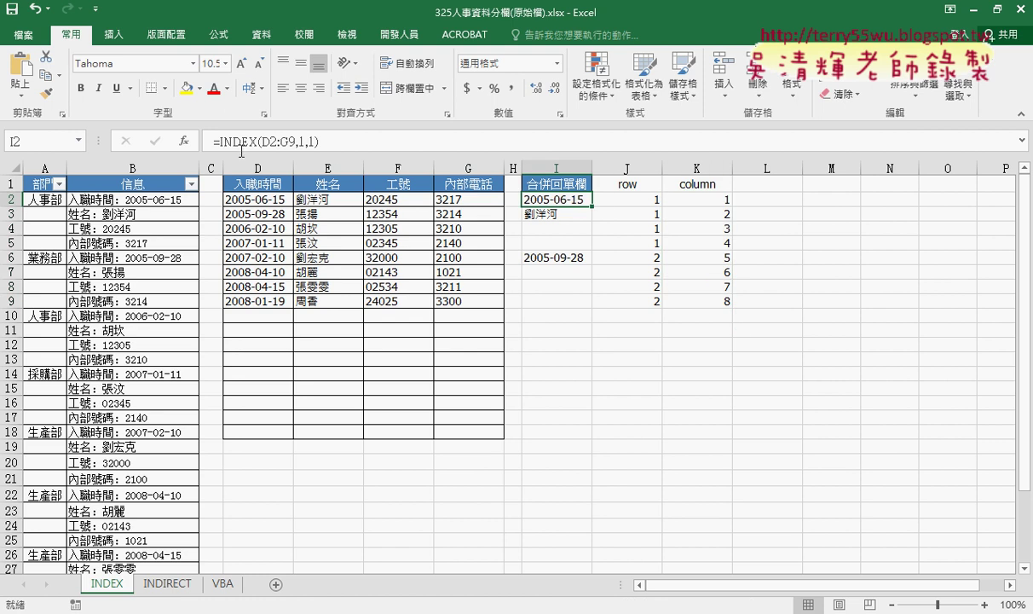
pyautogui.press('F2')
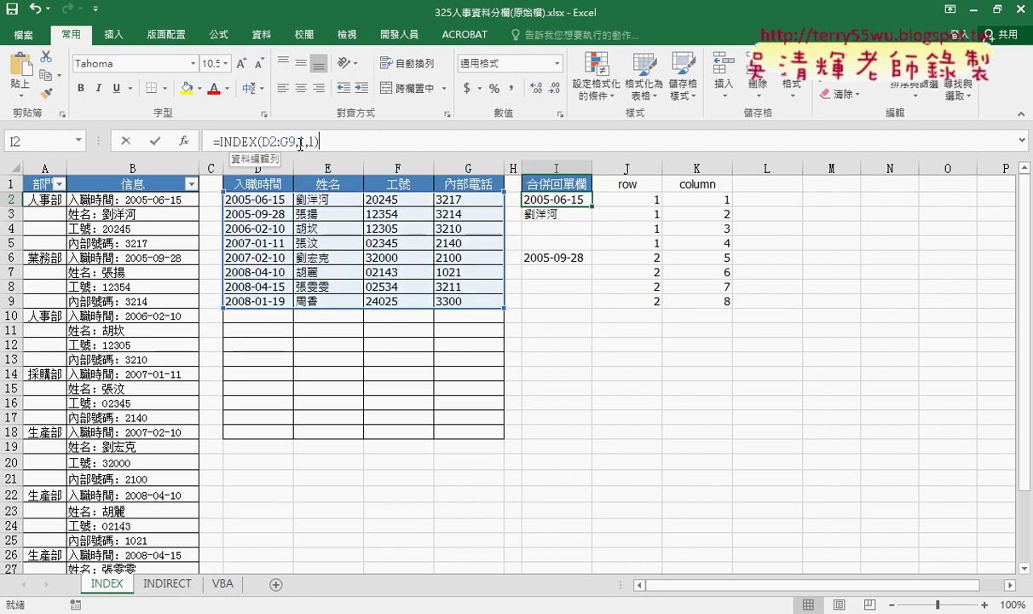
pyautogui.click(300, 142)
pyautogui.doubleClick(300, 143)
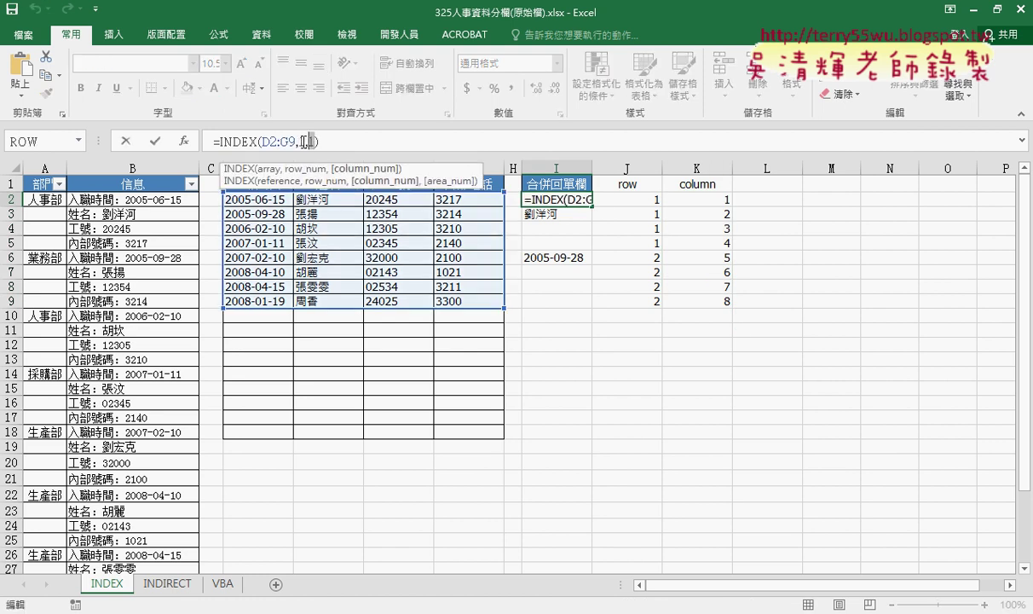
pyautogui.click(296, 141)
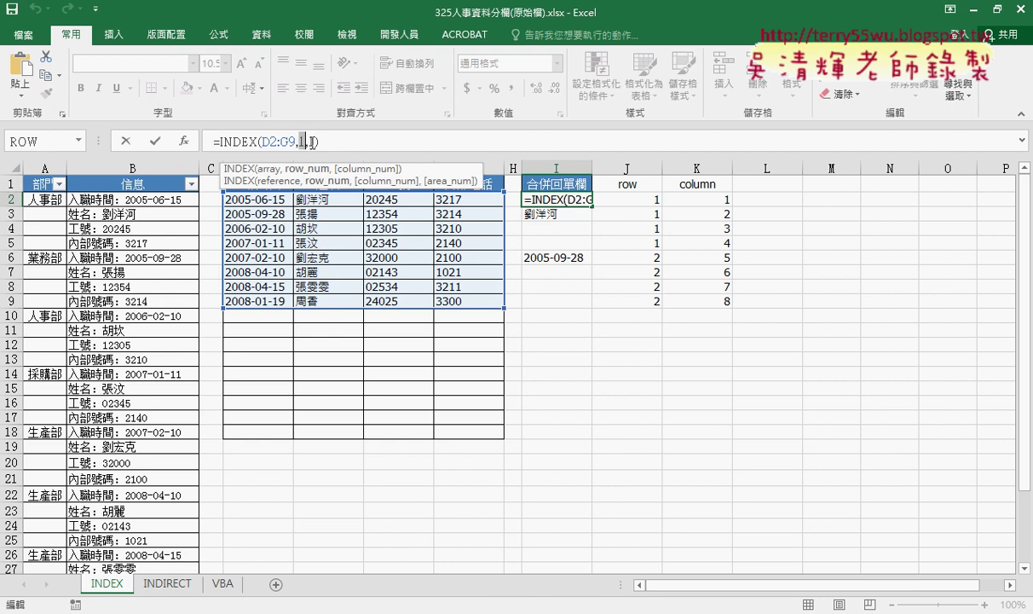
pyautogui.doubleClick(313, 142)
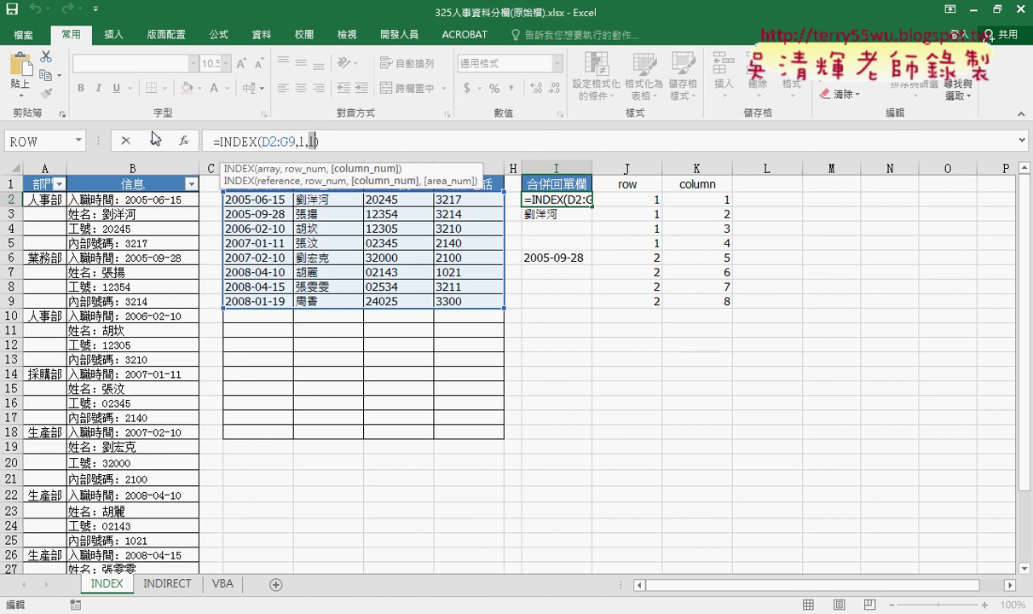
pyautogui.click(721, 199)
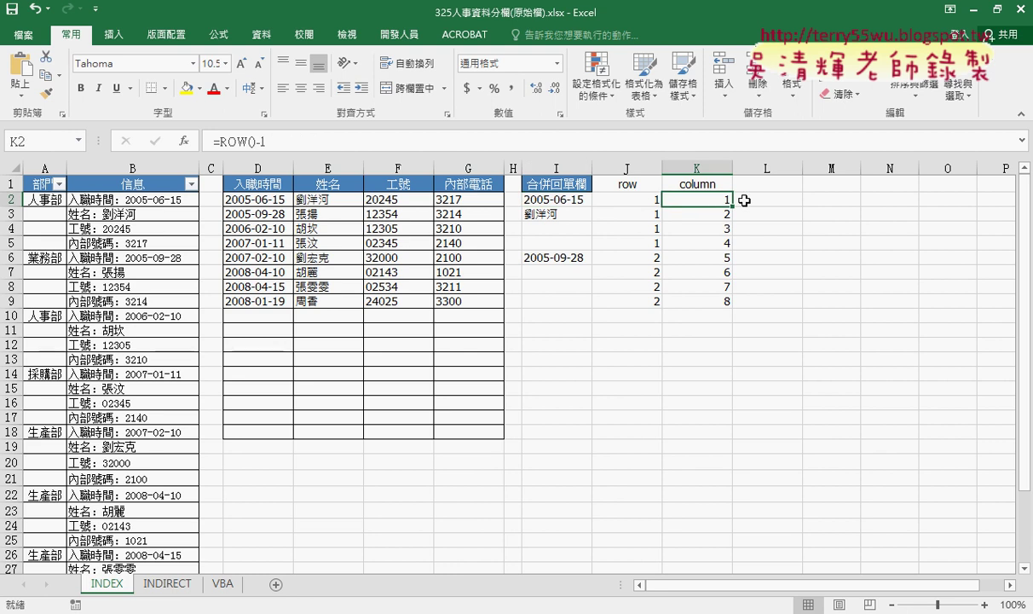
pyautogui.click(763, 199)
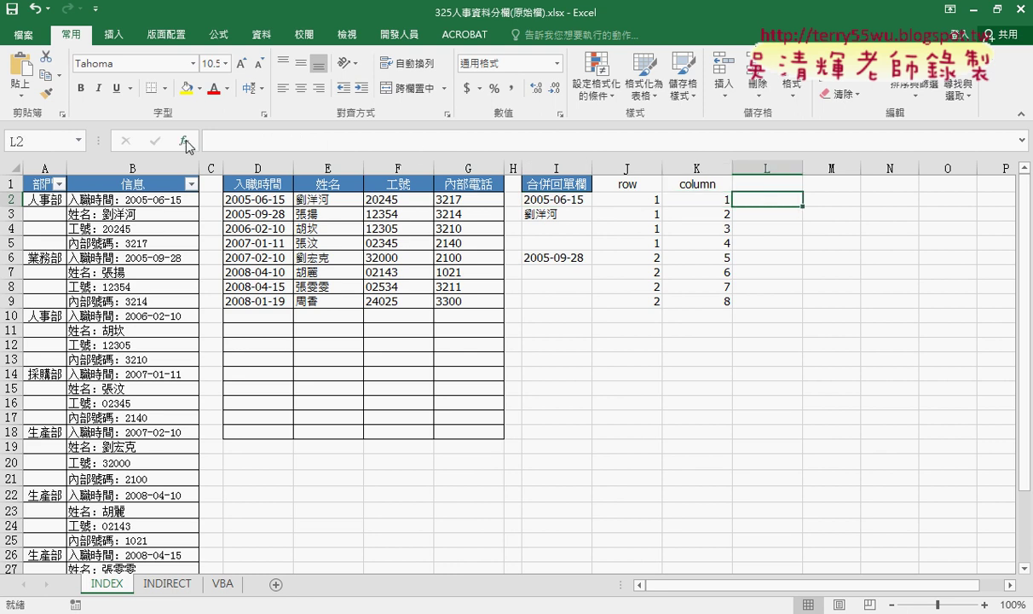
# Insert the MOD function into L2 from the Math & Trig category
pyautogui.click(184, 141)
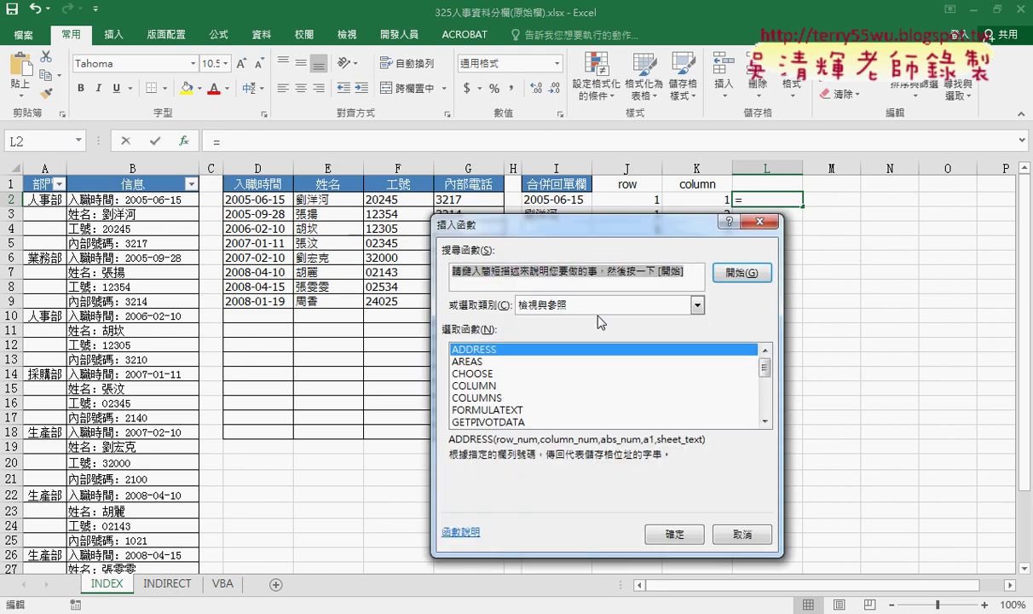
pyautogui.click(566, 304)
pyautogui.click(554, 350)
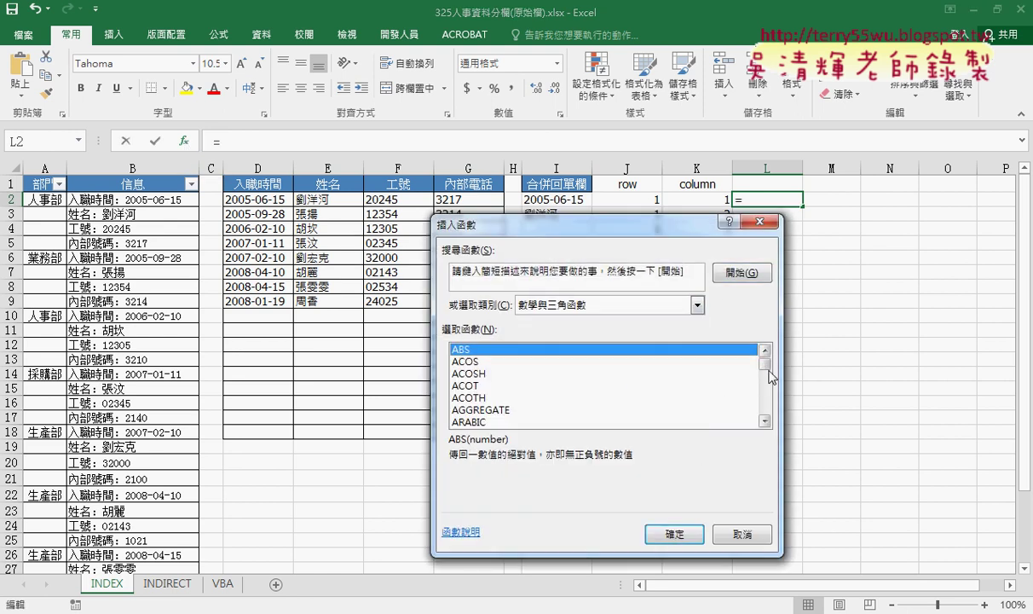
pyautogui.moveTo(764, 364); pyautogui.dragTo(771, 393)
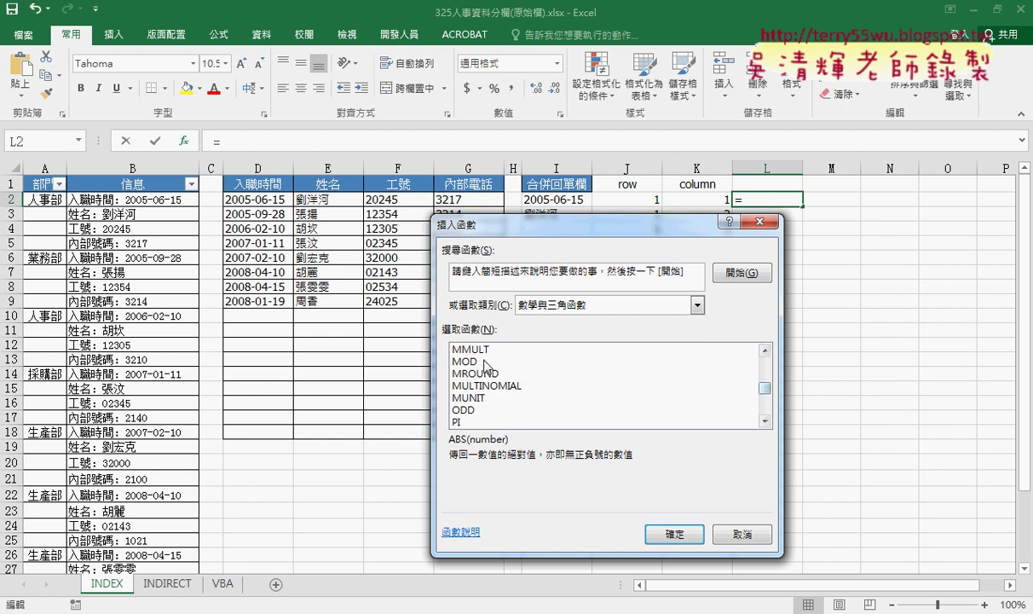
pyautogui.click(486, 363)
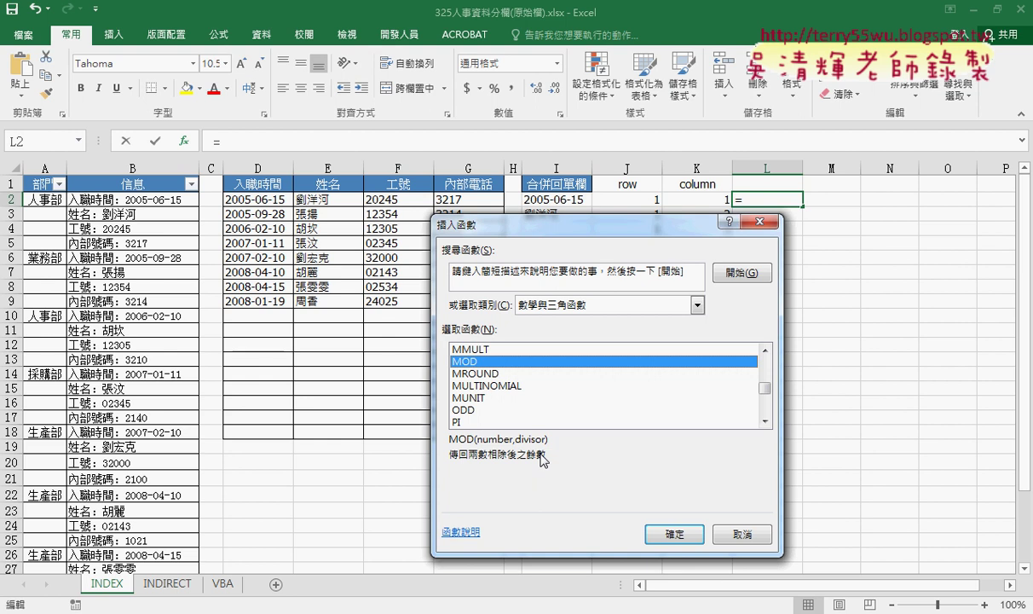
pyautogui.moveTo(641, 232); pyautogui.dragTo(662, 273)
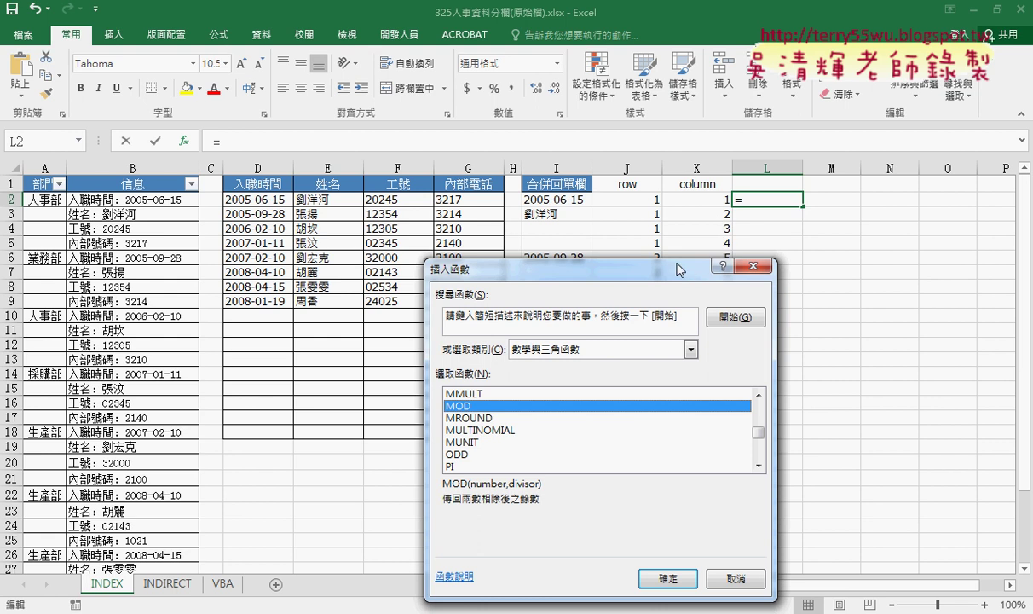
pyautogui.moveTo(643, 265); pyautogui.dragTo(467, 244)
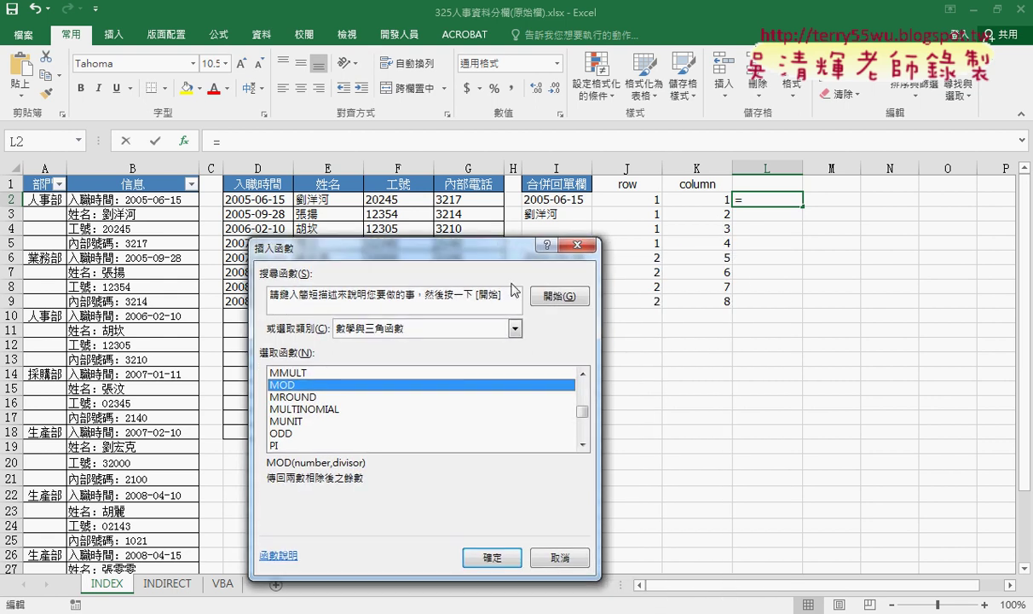
pyautogui.click(500, 562)
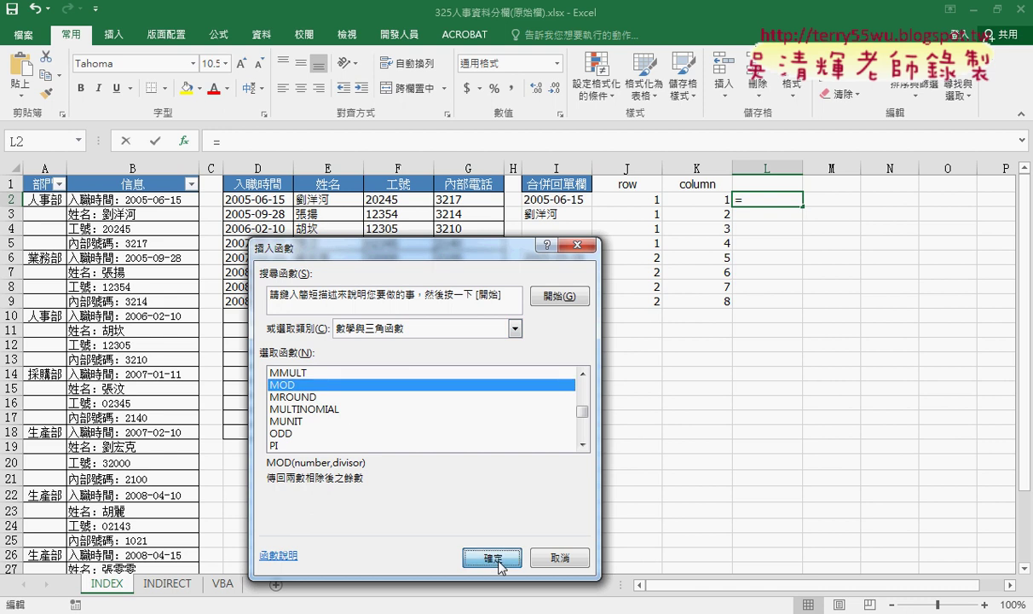
# Set MOD's Number to K2 and Divisor to 4, then fill it down to L9
pyautogui.click(711, 201)
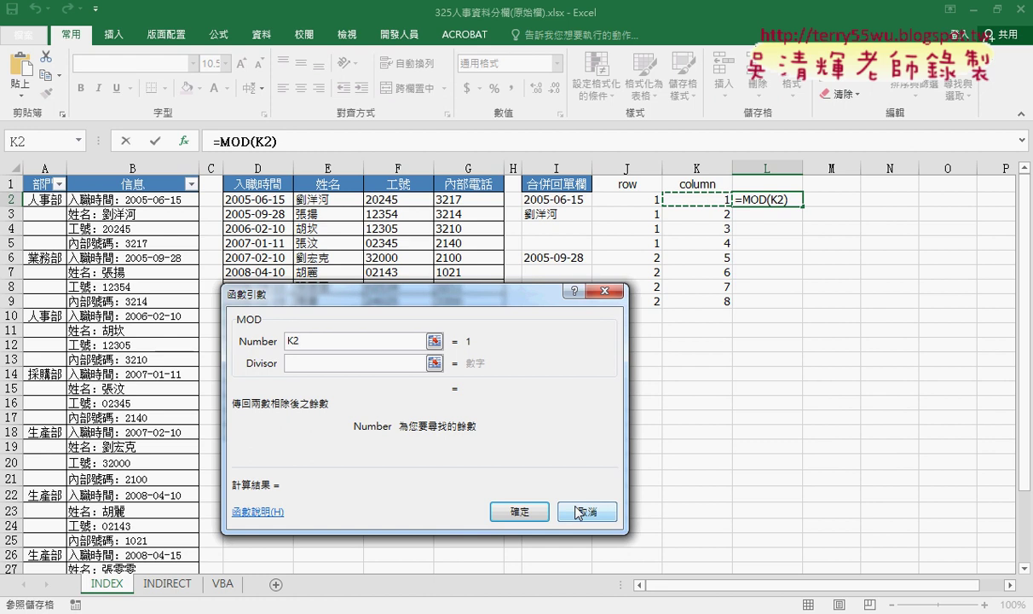
pyautogui.click(290, 363)
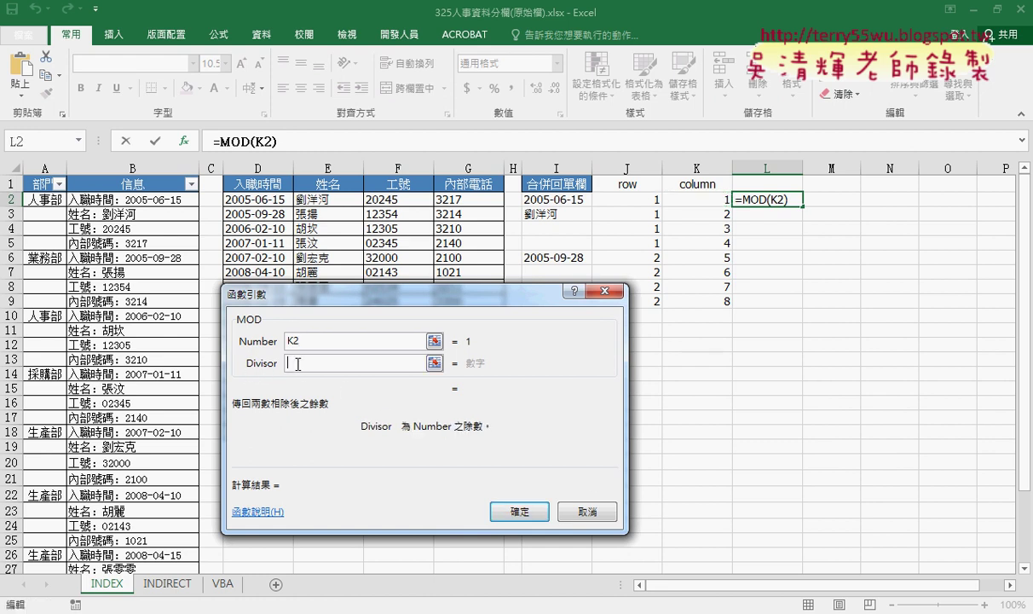
pyautogui.write('4')
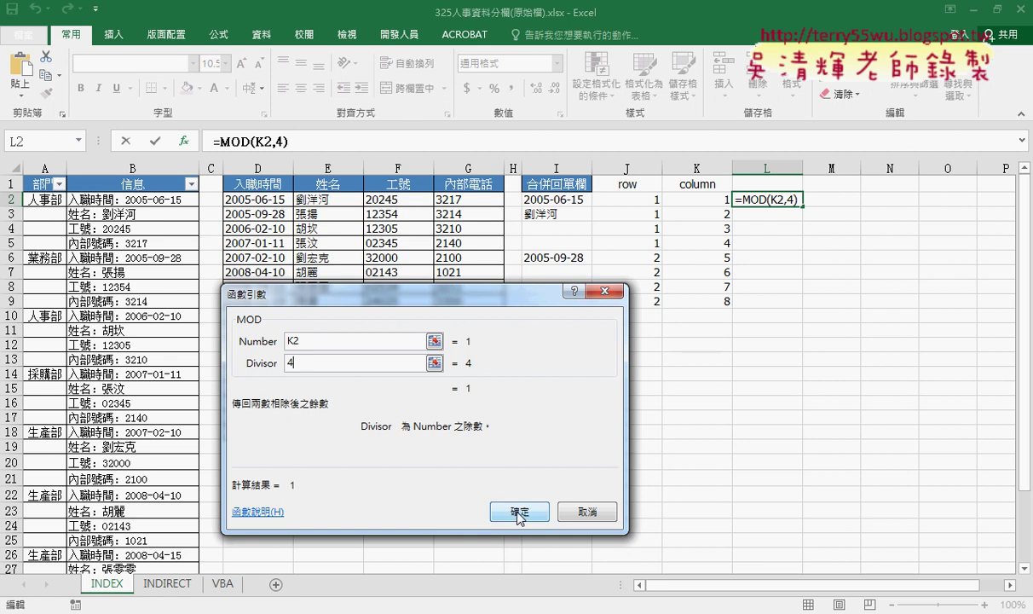
pyautogui.click(519, 511)
pyautogui.moveTo(804, 207); pyautogui.dragTo(789, 305)
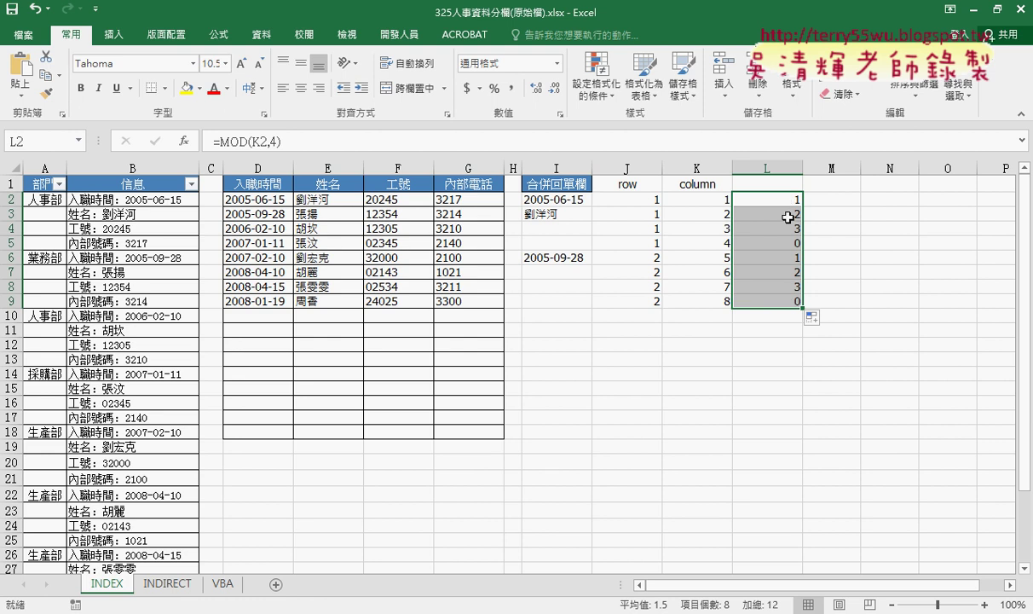
pyautogui.click(790, 243)
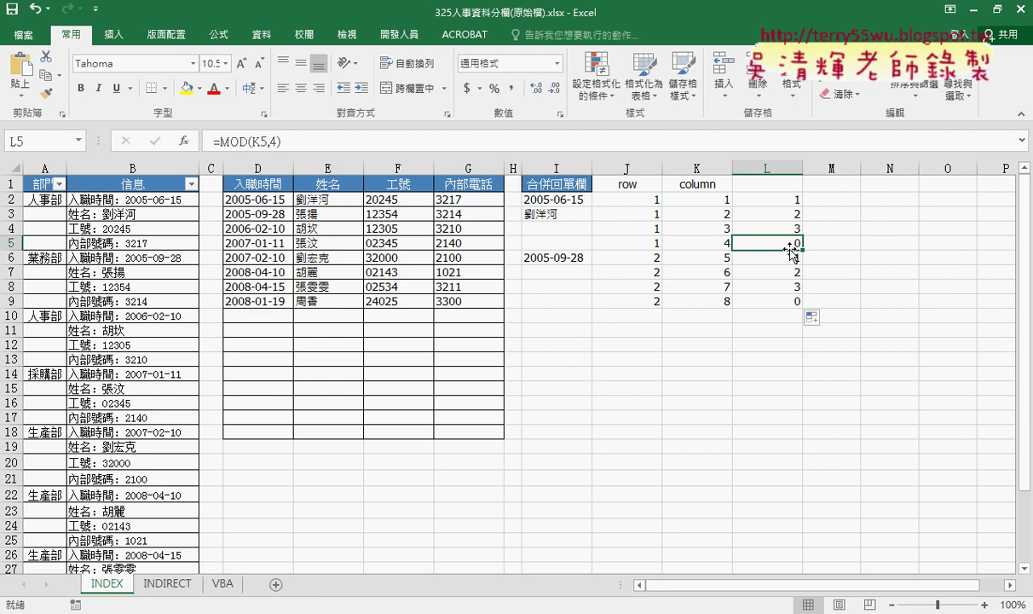
pyautogui.click(774, 199)
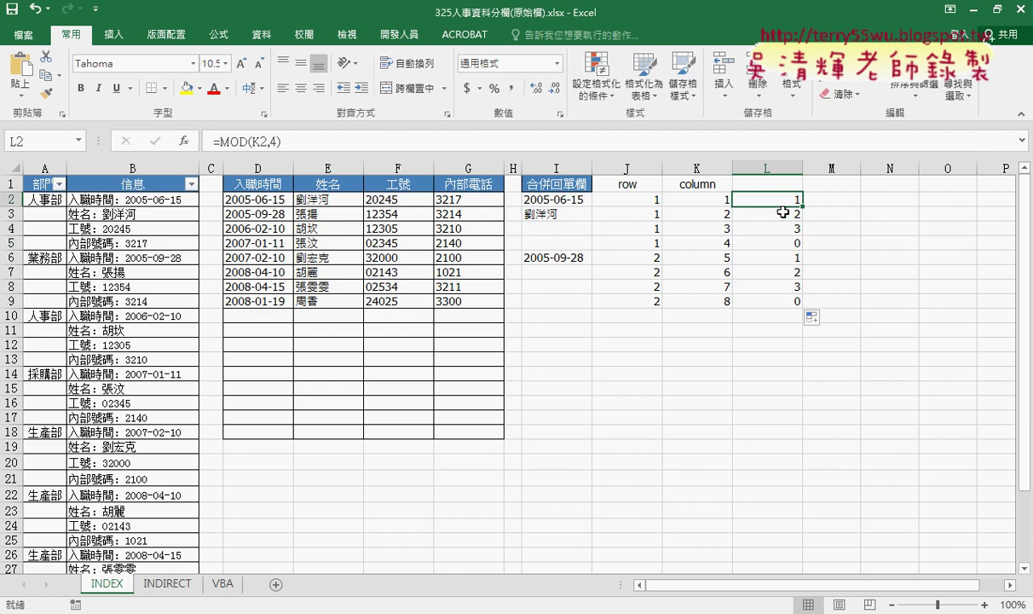
pyautogui.click(287, 140)
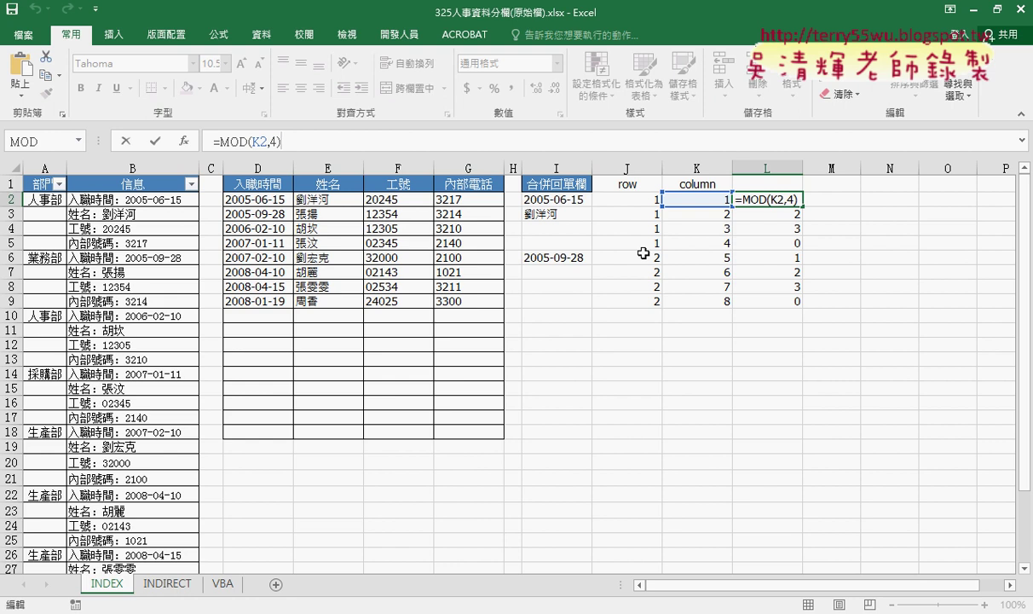
pyautogui.hotkey('ctrl', 'Return')
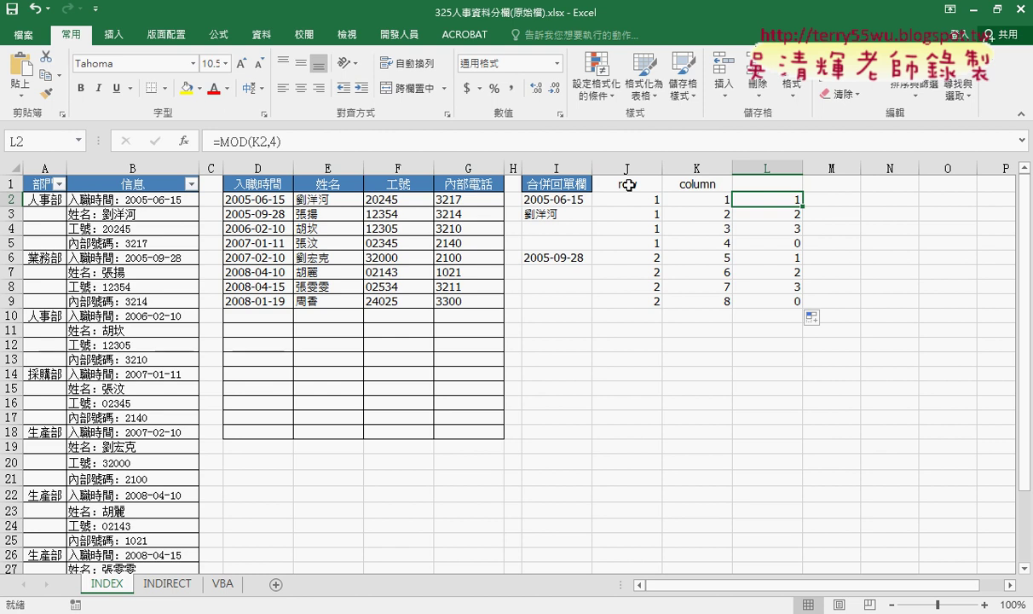
pyautogui.click(596, 176)
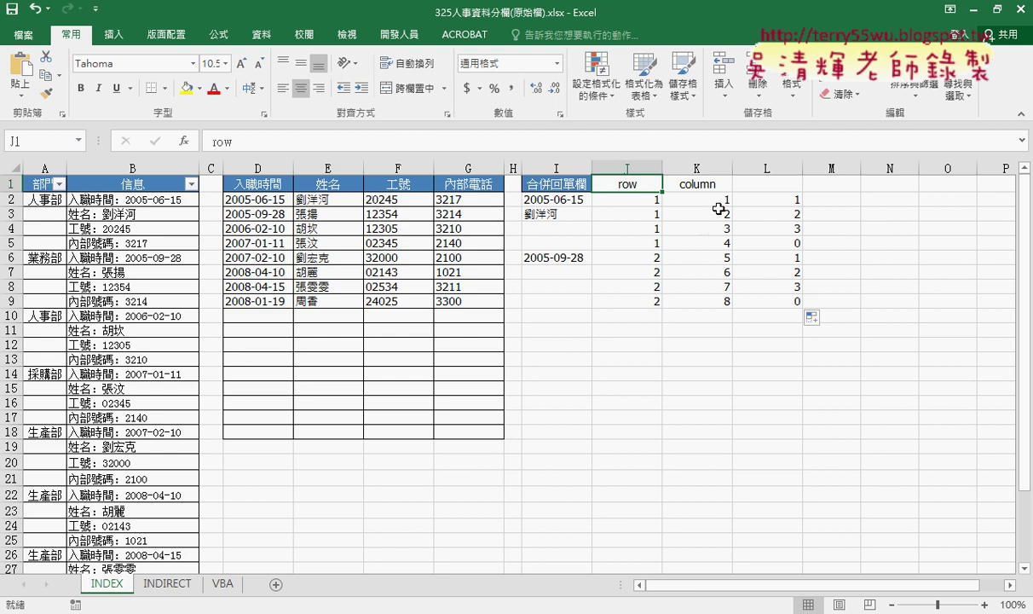
# Remove the offset inside ROW() from K2's MOD formula
pyautogui.click(783, 198)
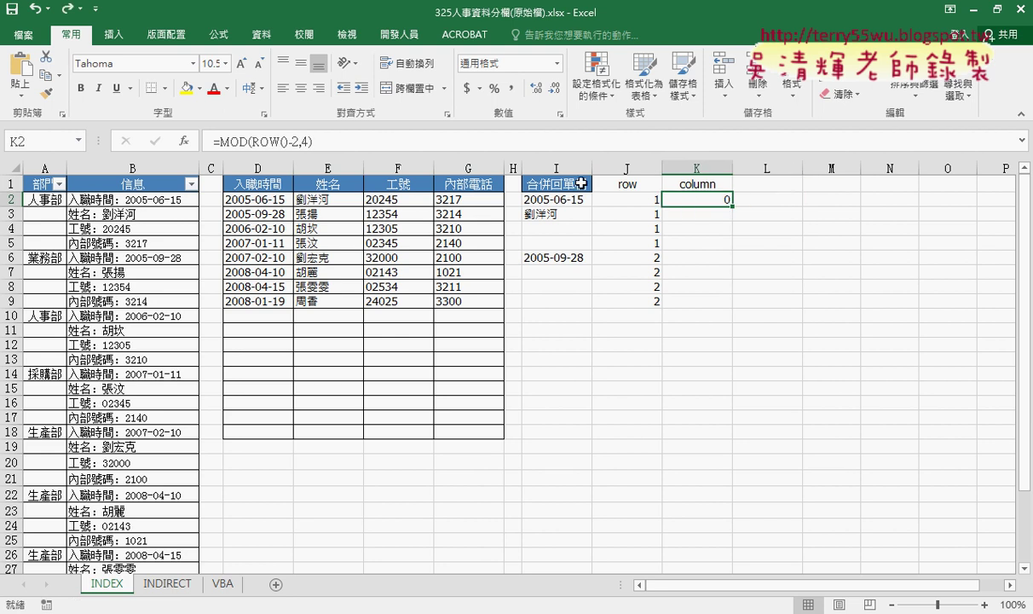
pyautogui.click(290, 142)
pyautogui.press('BackSpace')
pyautogui.press('BackSpace')
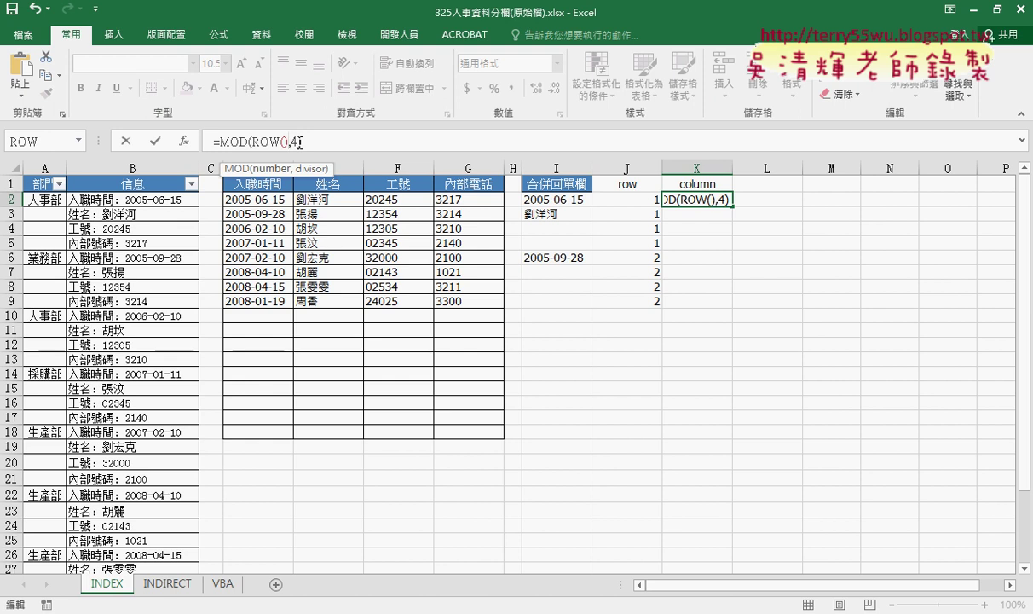
pyautogui.click(155, 140)
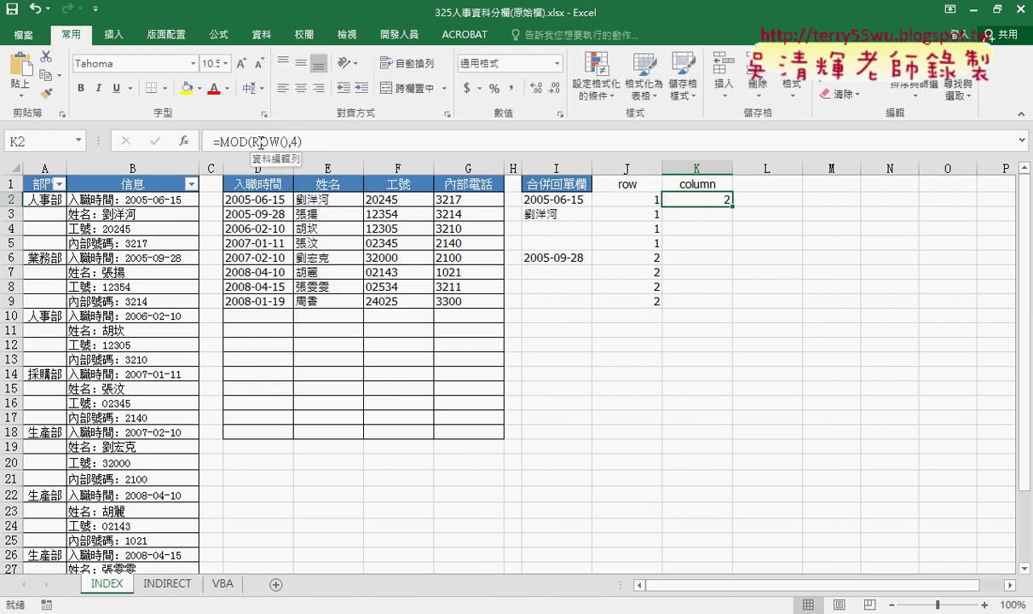
# Change K2 to =MOD(ROW()-1,4) and fill it down to K9, repeating 1, 2, 3, 0
pyautogui.click(219, 143)
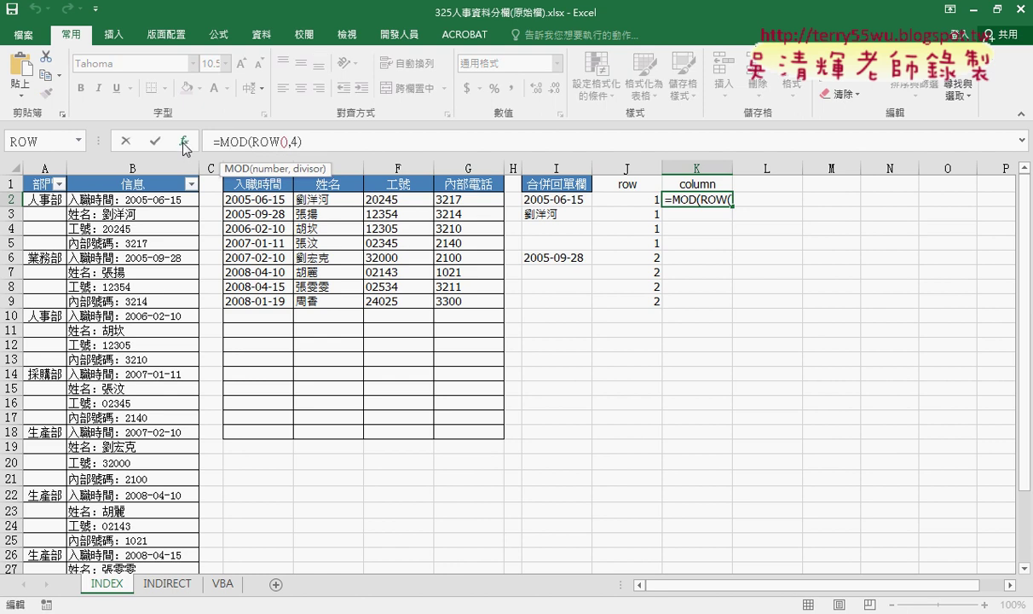
pyautogui.click(184, 143)
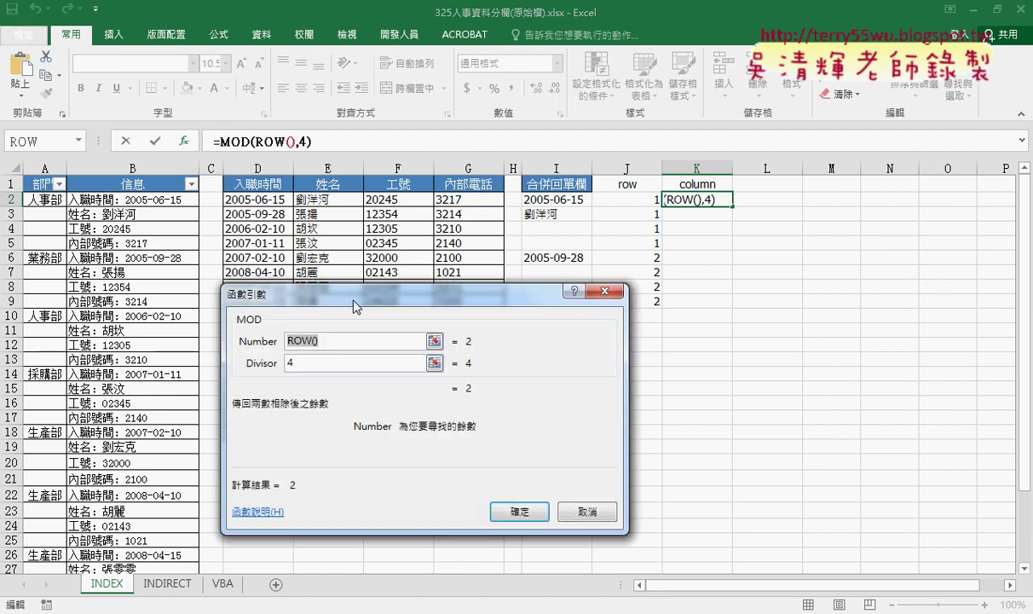
pyautogui.moveTo(334, 284); pyautogui.dragTo(354, 282)
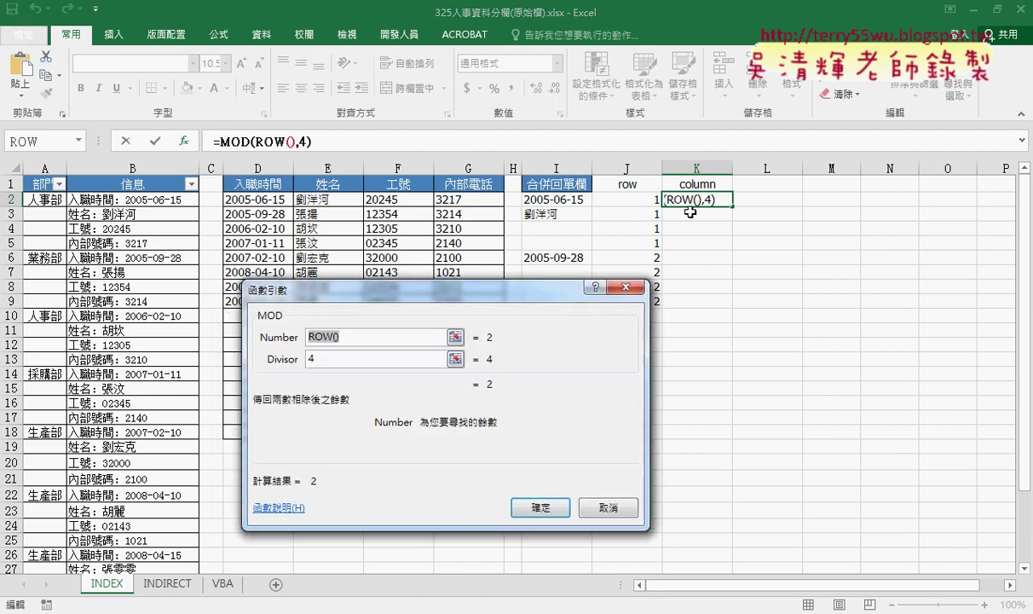
pyautogui.click(367, 337)
pyautogui.write('-')
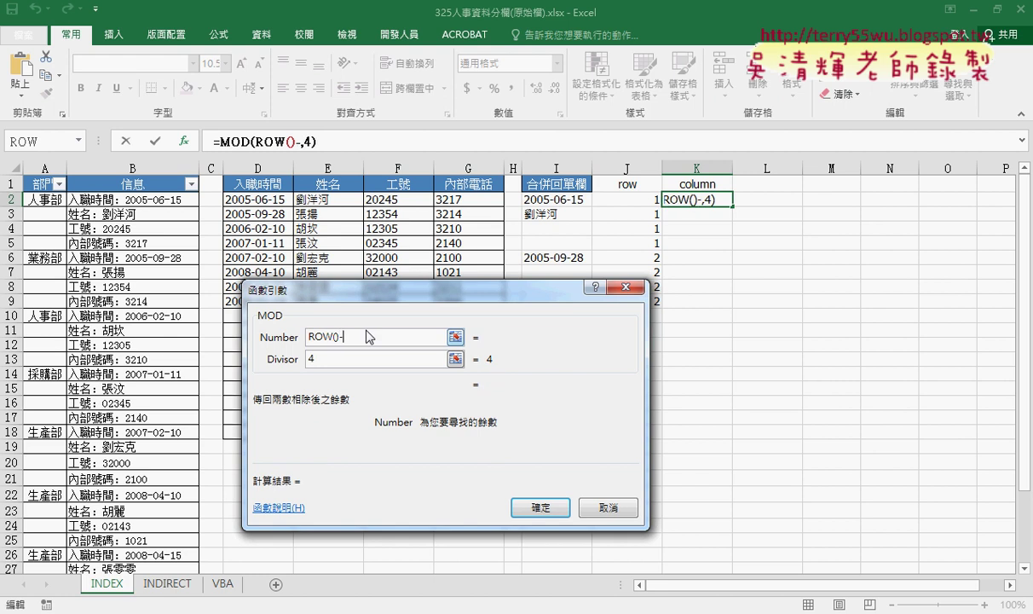
pyautogui.write('1')
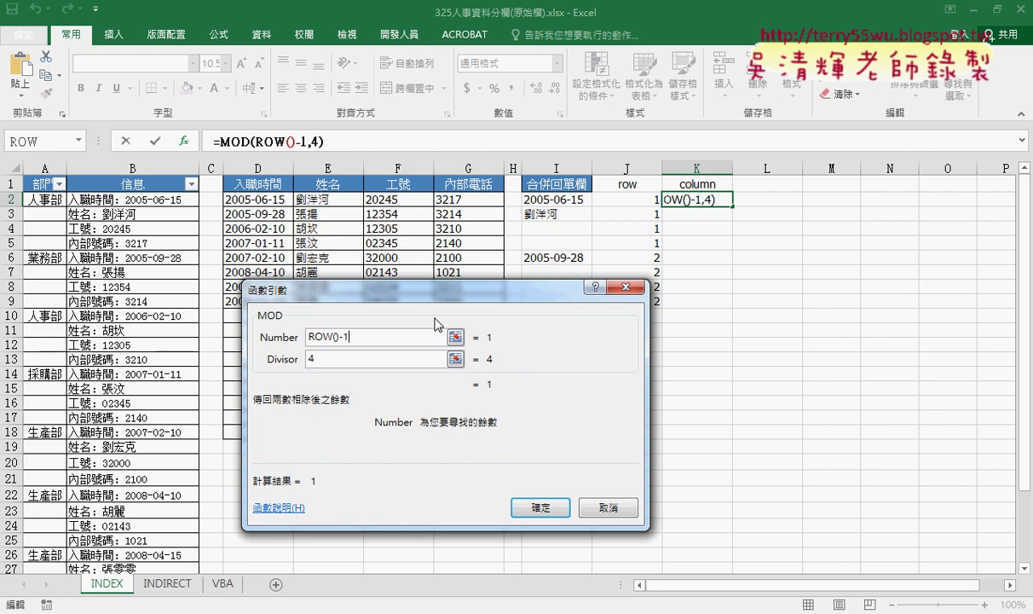
pyautogui.click(547, 508)
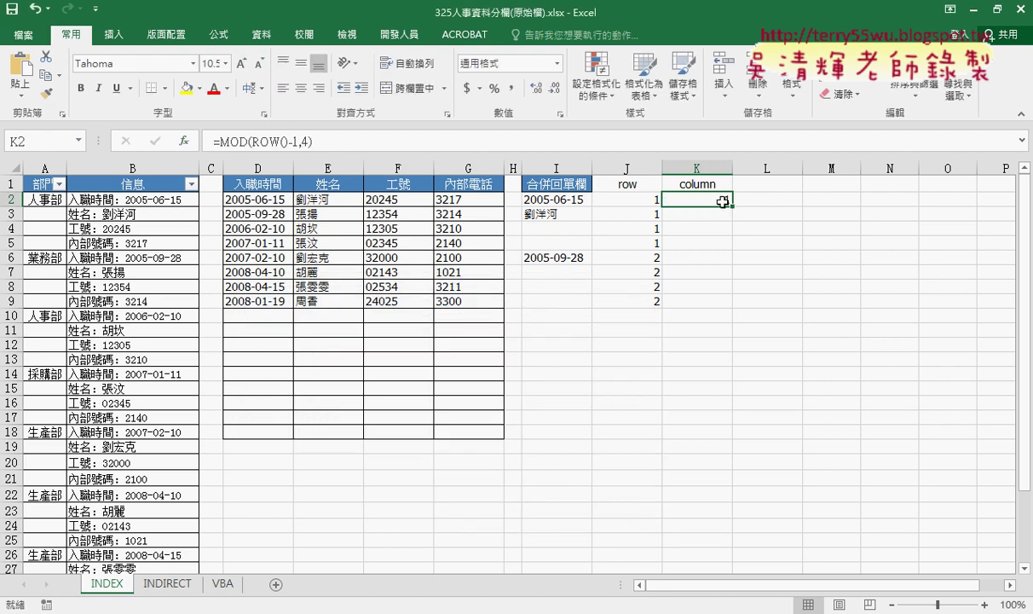
pyautogui.moveTo(733, 208); pyautogui.dragTo(728, 311)
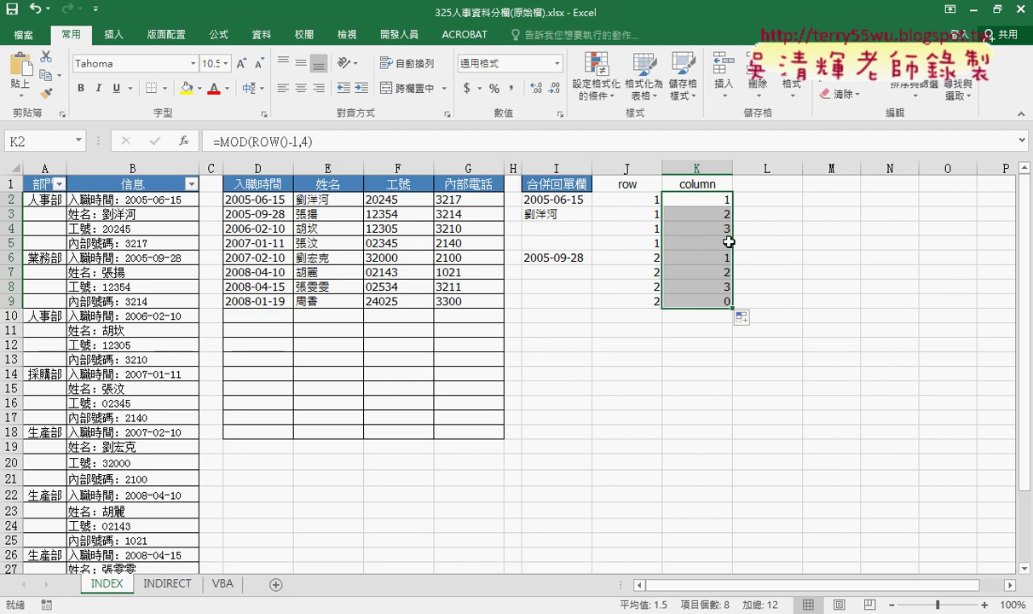
pyautogui.click(677, 196)
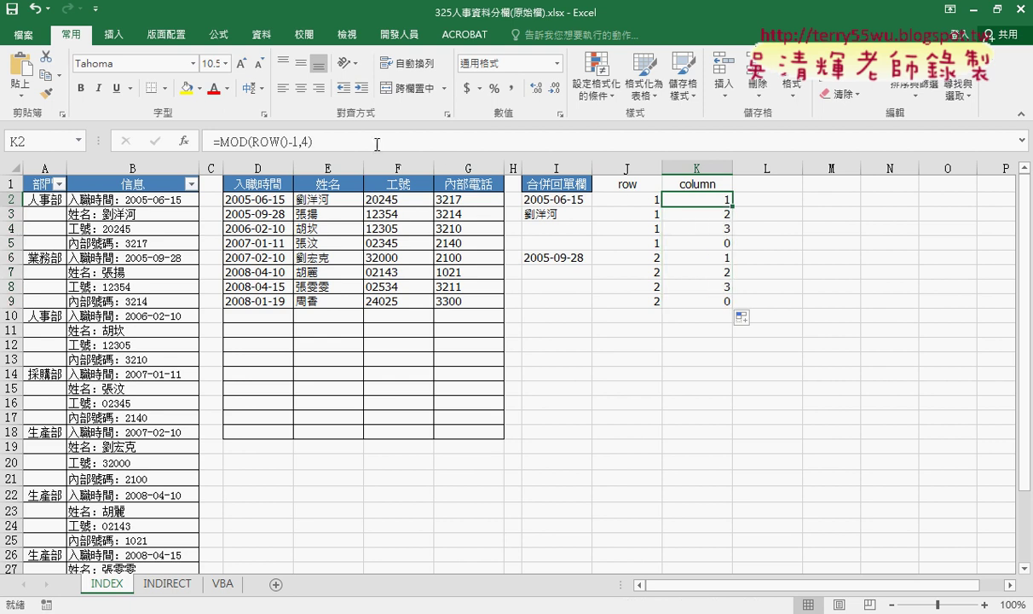
pyautogui.click(293, 142)
pyautogui.click(224, 142)
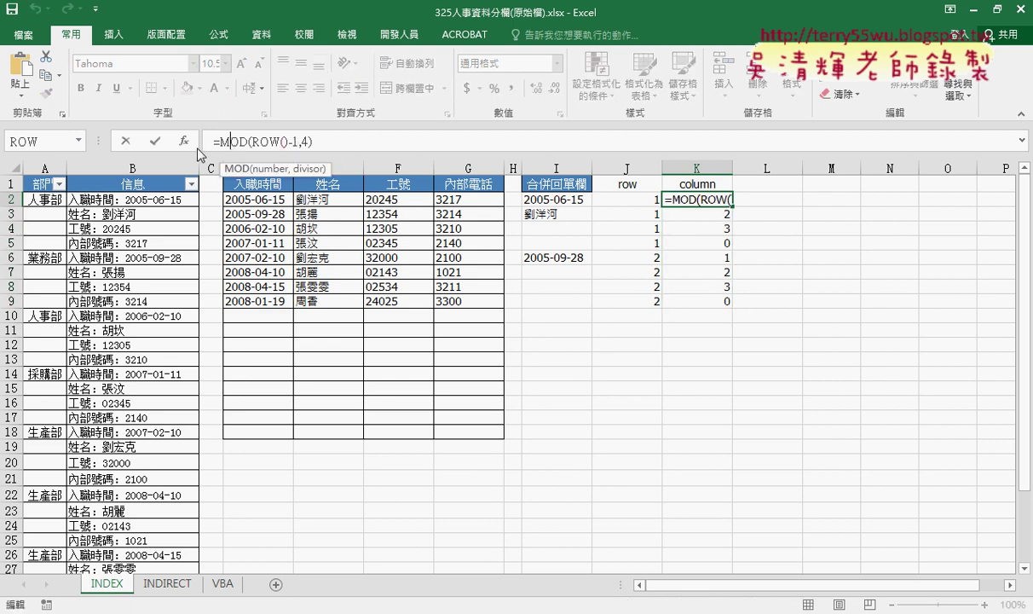
# Change K2's counter to =MOD(ROW()-2,4) and fill it down to K9
pyautogui.click(184, 141)
pyautogui.moveTo(407, 255); pyautogui.dragTo(502, 294)
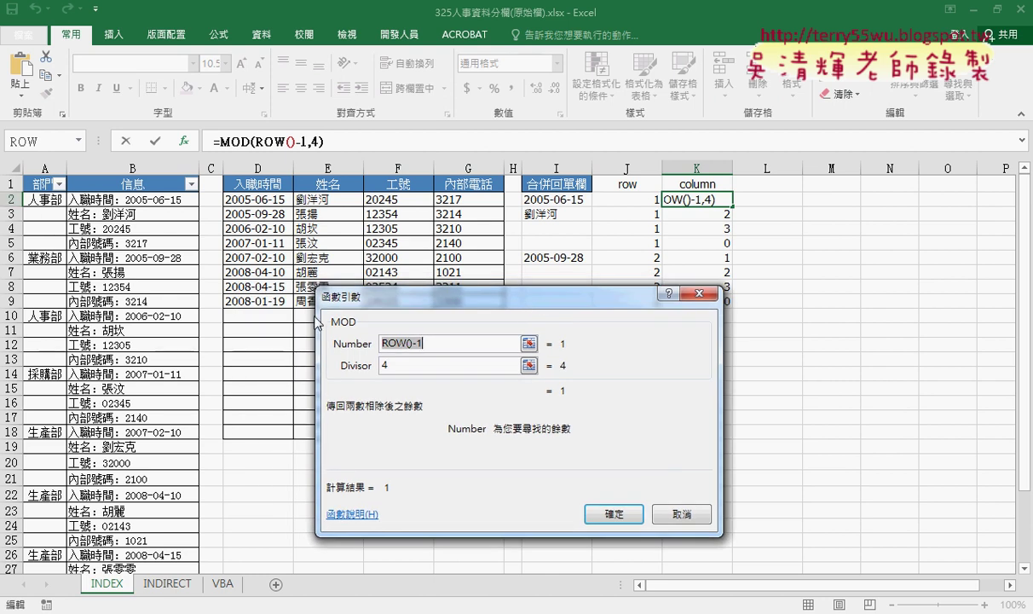
pyautogui.moveTo(417, 342); pyautogui.dragTo(443, 342)
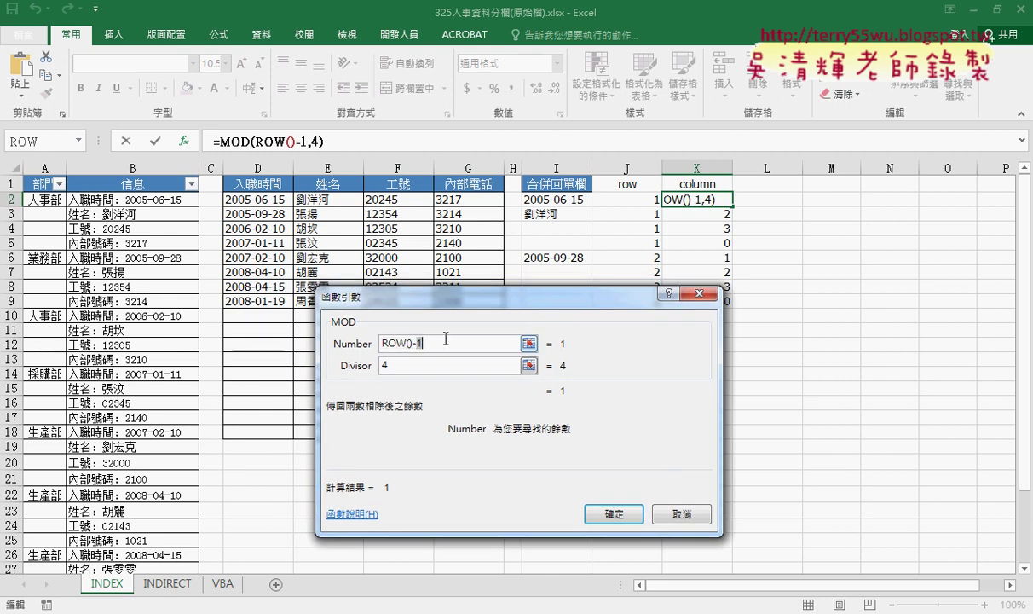
pyautogui.write('2')
pyautogui.click(384, 365)
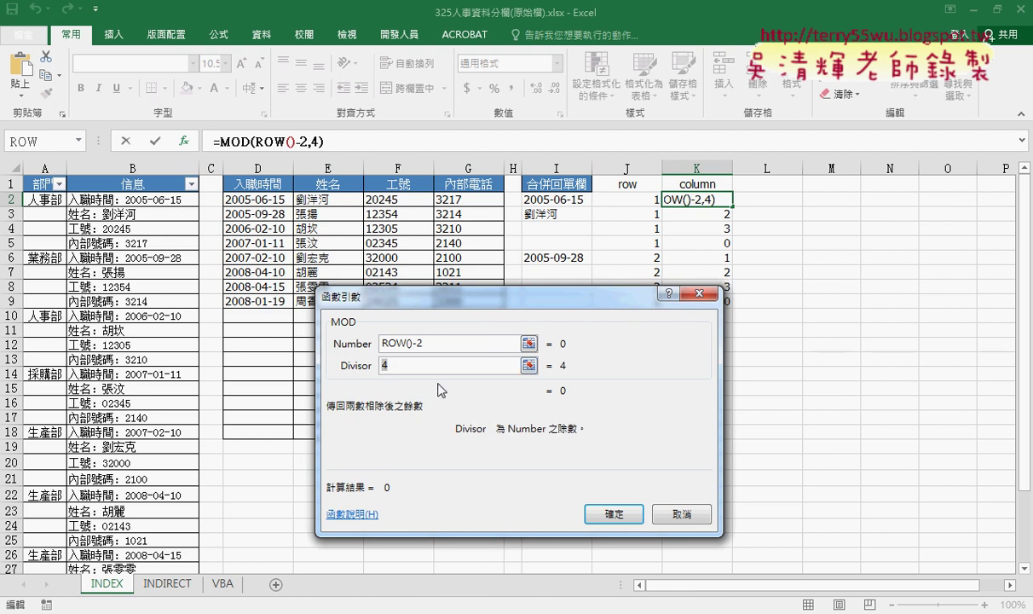
pyautogui.click(612, 512)
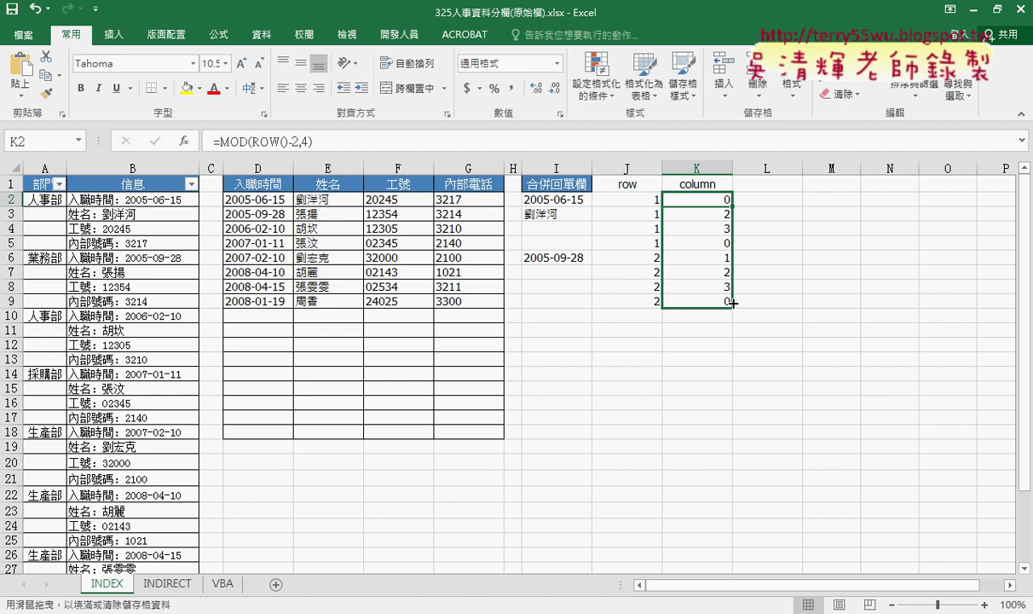
pyautogui.moveTo(732, 219); pyautogui.dragTo(732, 303)
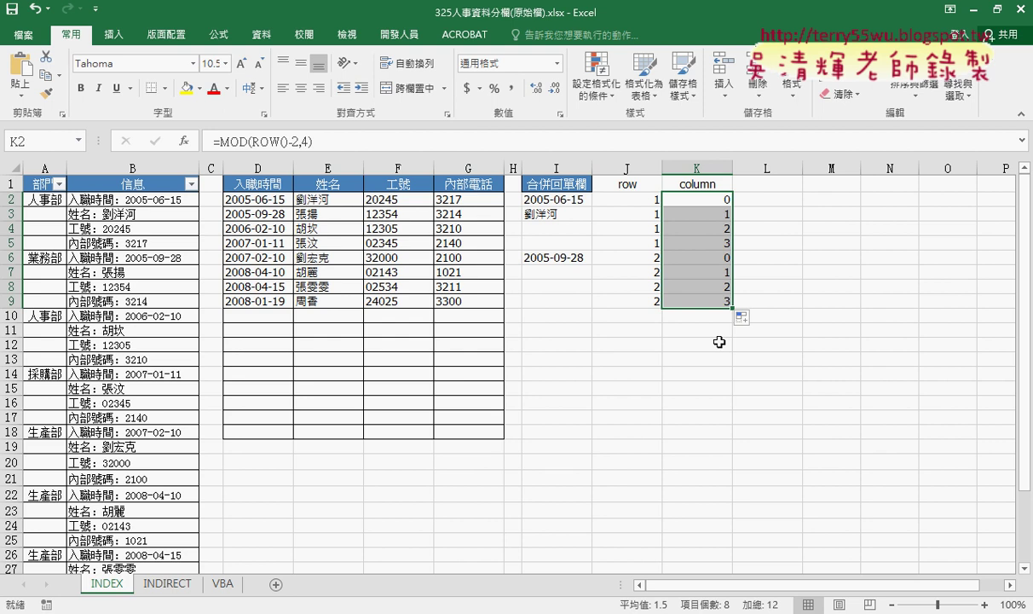
# Append +1 to K2's formula, making it =MOD(ROW()-2,4)+1
pyautogui.click(727, 199)
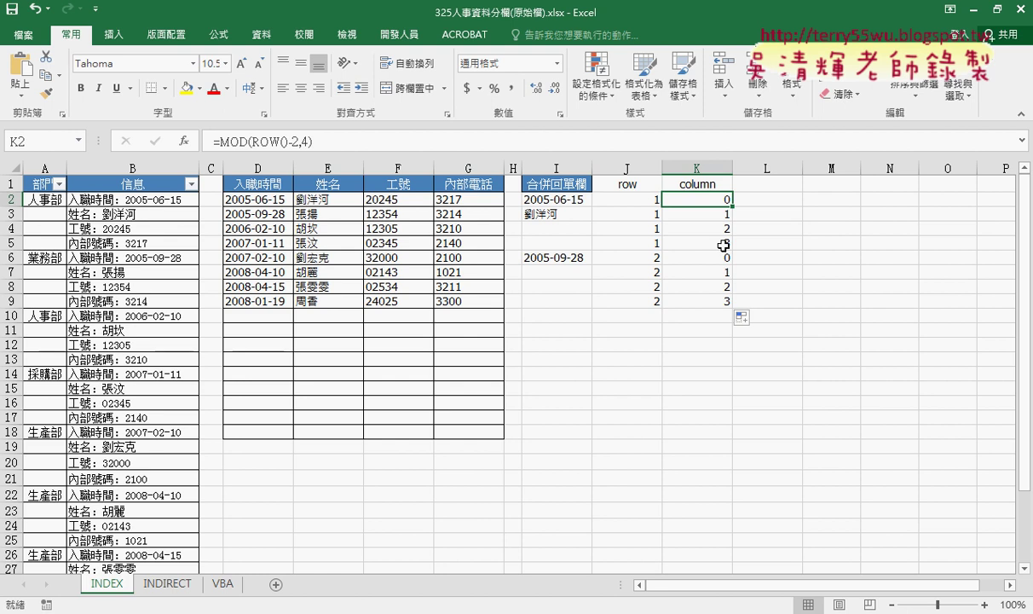
pyautogui.click(326, 142)
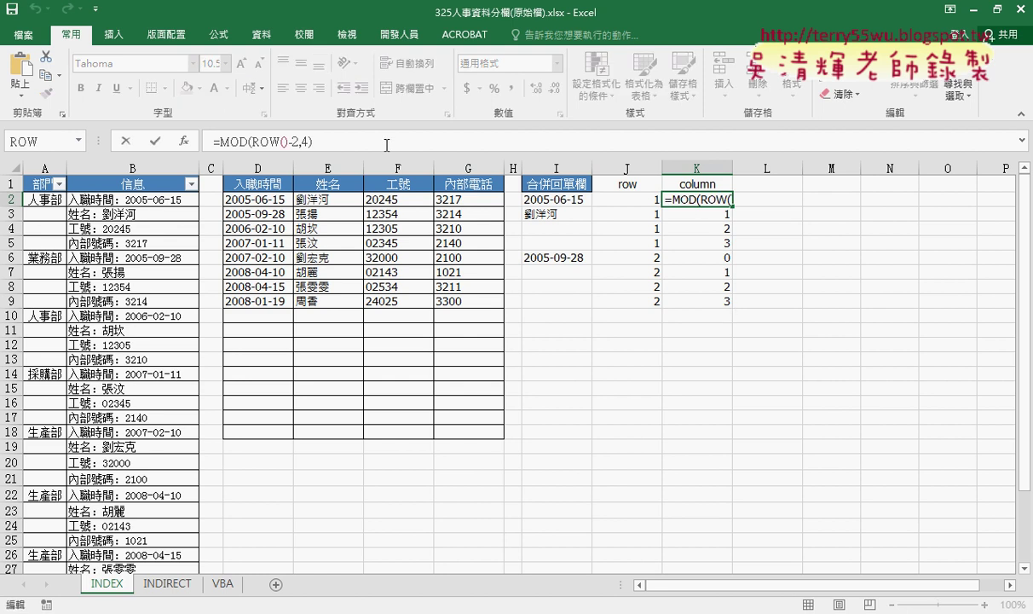
pyautogui.write('+1')
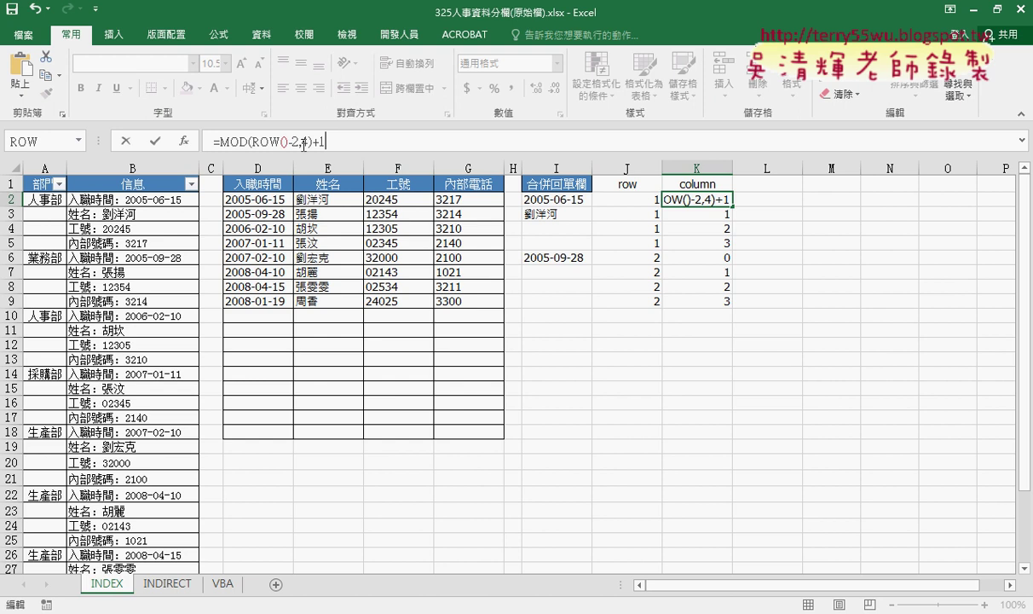
pyautogui.click(154, 140)
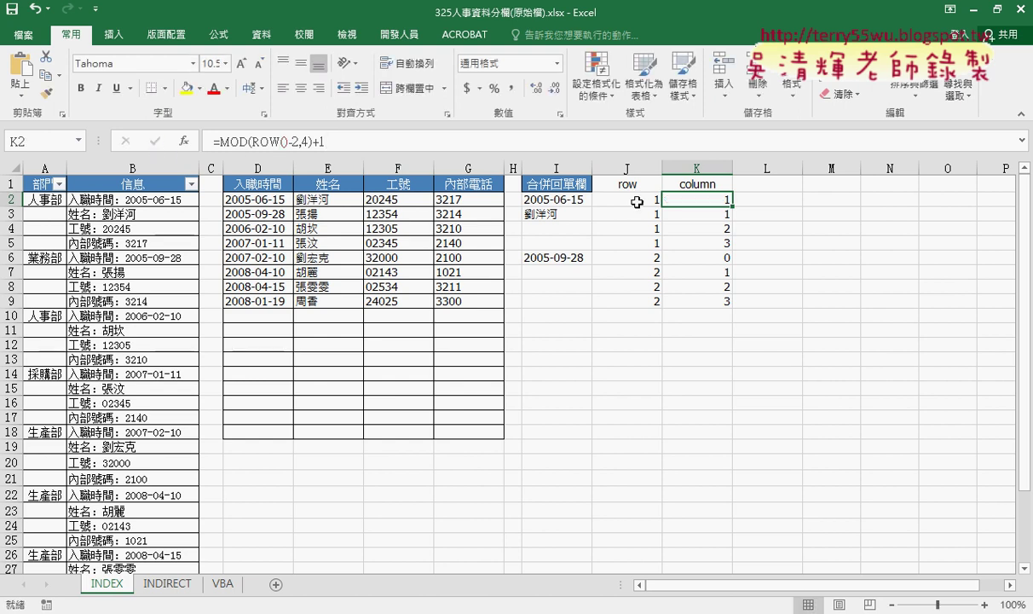
# Fill K2's =MOD(ROW()-2,4)+1 down to K32, then highlight MOD and starting row 2
pyautogui.moveTo(731, 206)
pyautogui.mouseDown()
pyautogui.moveTo(707, 480)
pyautogui.moveTo(714, 195)
pyautogui.moveTo(682, 114)
pyautogui.moveTo(683, 209)
pyautogui.mouseUp()
pyautogui.scroll(10, 772, 297)
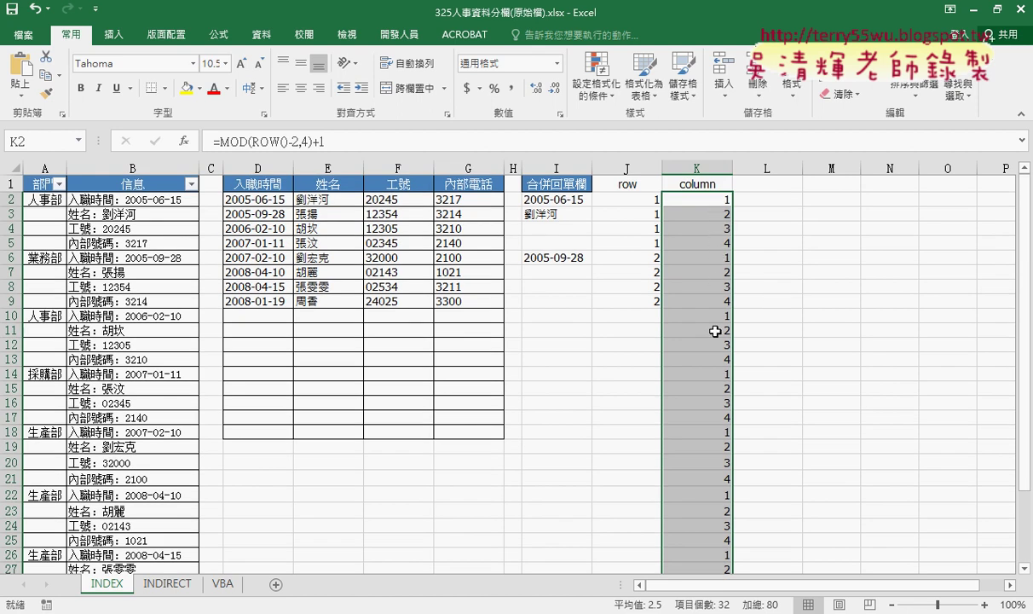
pyautogui.click(688, 199)
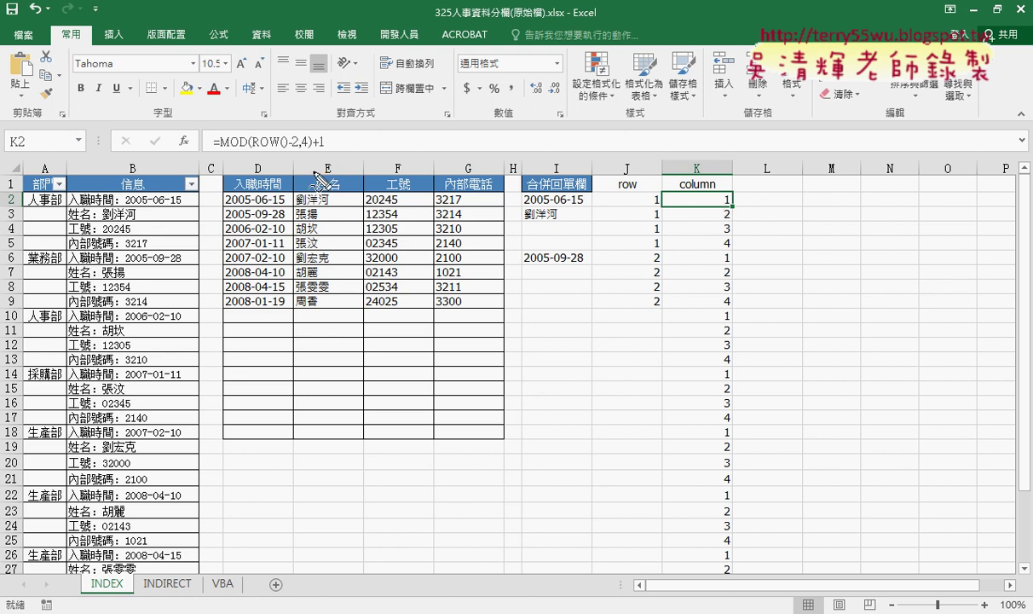
pyautogui.moveTo(245, 147); pyautogui.dragTo(218, 148)
pyautogui.moveTo(17, 191); pyautogui.dragTo(11, 209)
pyautogui.moveTo(246, 149); pyautogui.dragTo(327, 148)
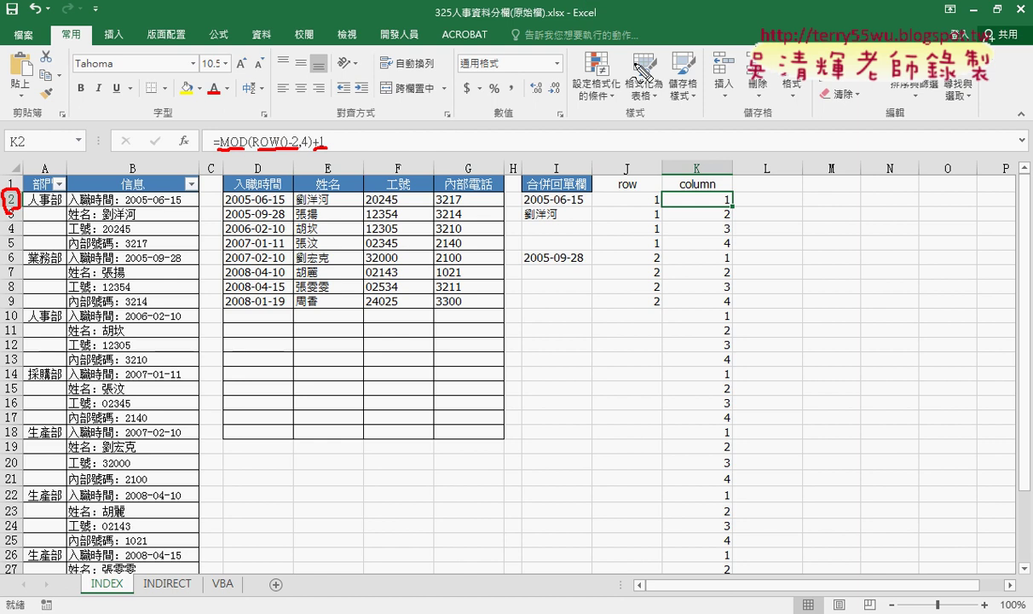
pyautogui.moveTo(726, 254)
pyautogui.mouseDown()
pyautogui.moveTo(720, 205)
pyautogui.moveTo(341, 143)
pyautogui.moveTo(367, 143)
pyautogui.moveTo(205, 164)
pyautogui.mouseUp()
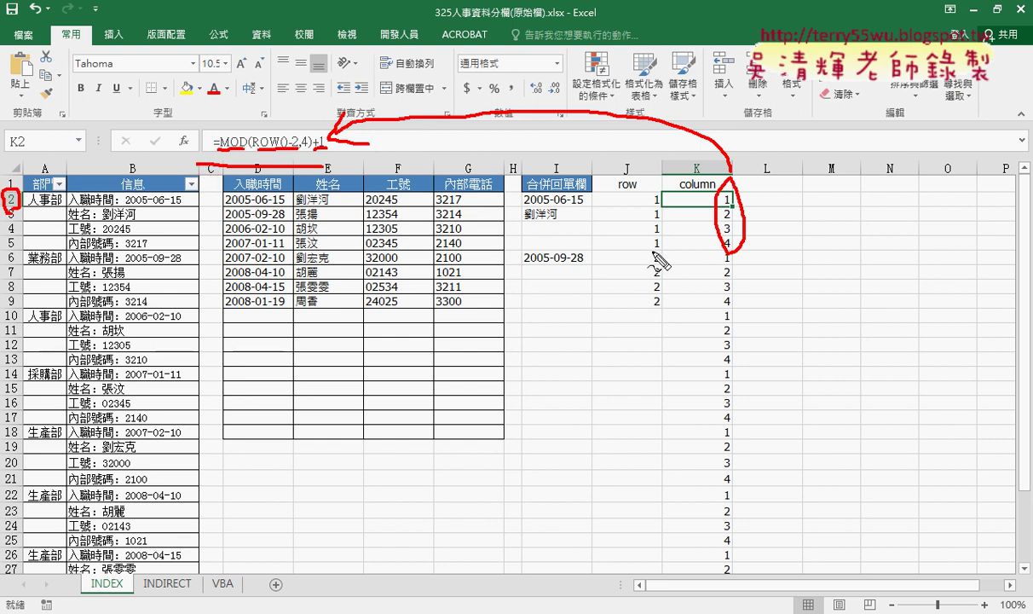
pyautogui.moveTo(654, 251)
pyautogui.mouseDown()
pyautogui.moveTo(661, 196)
pyautogui.moveTo(661, 305)
pyautogui.mouseUp()
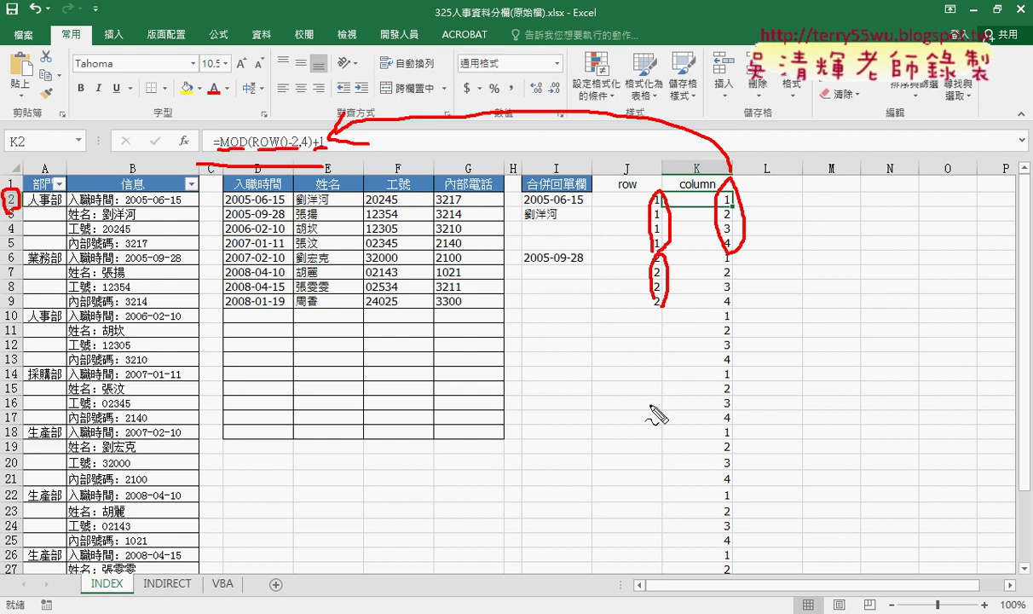
# Clear the annotations and delete the typed numbers in J2:J9
pyautogui.press('Escape')
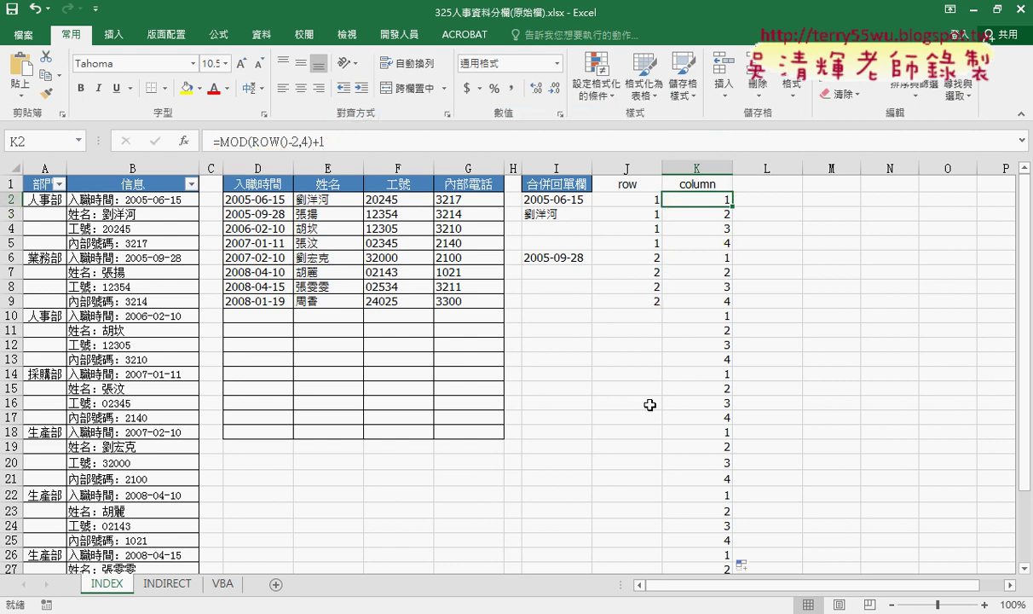
pyautogui.click(642, 199)
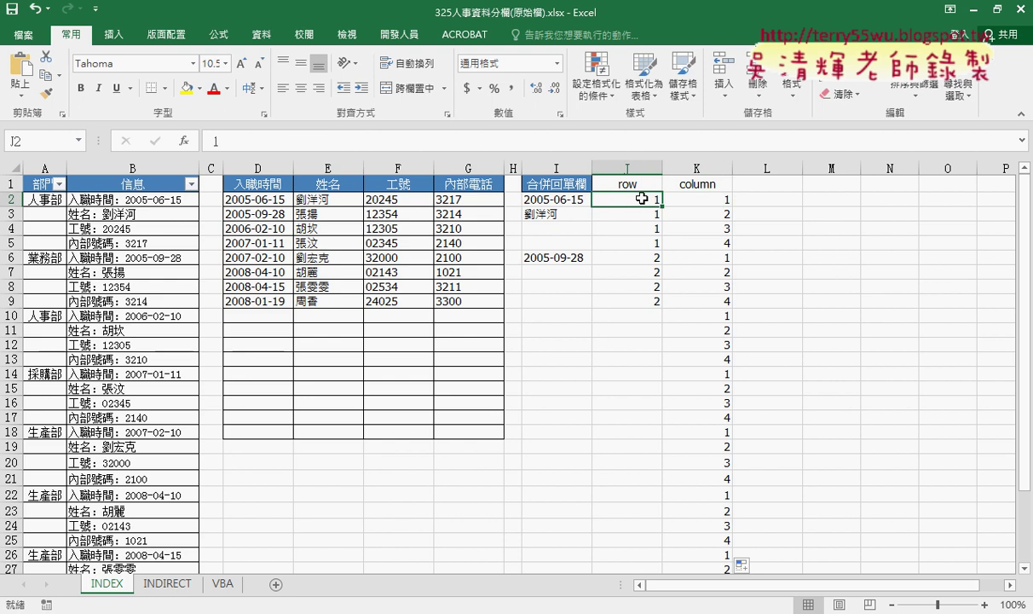
pyautogui.moveTo(641, 199); pyautogui.dragTo(642, 303)
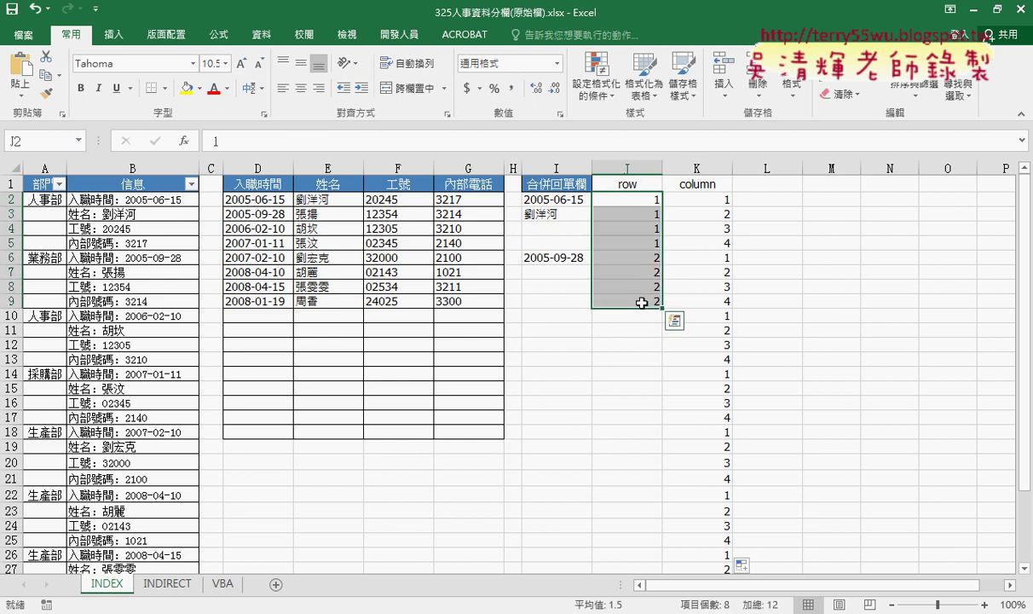
pyautogui.press('Delete')
# Insert =ROW() in J2 and fill it down to J12, showing 2 through 12
pyautogui.click(613, 201)
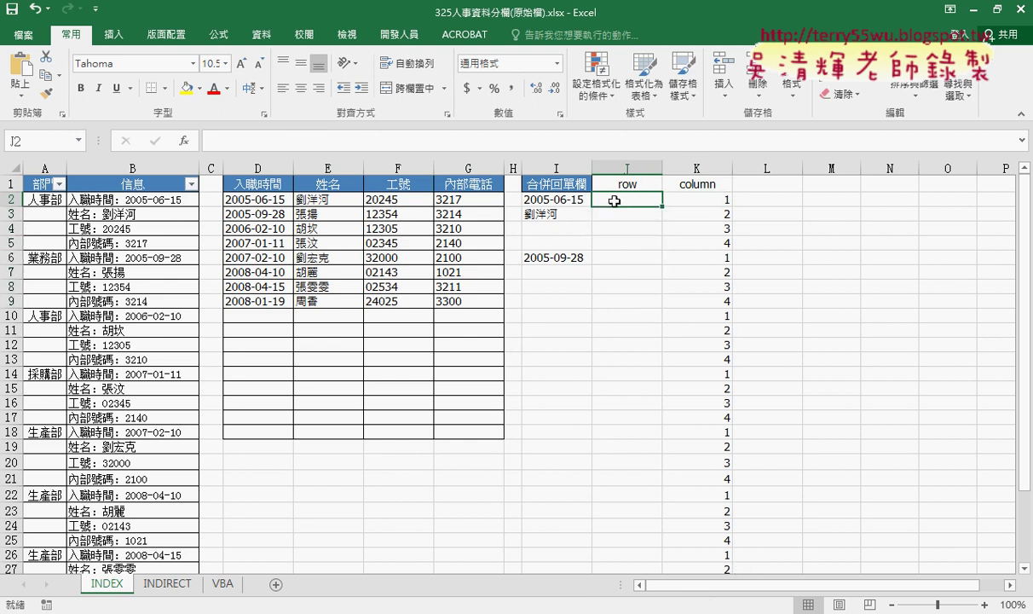
pyautogui.click(183, 140)
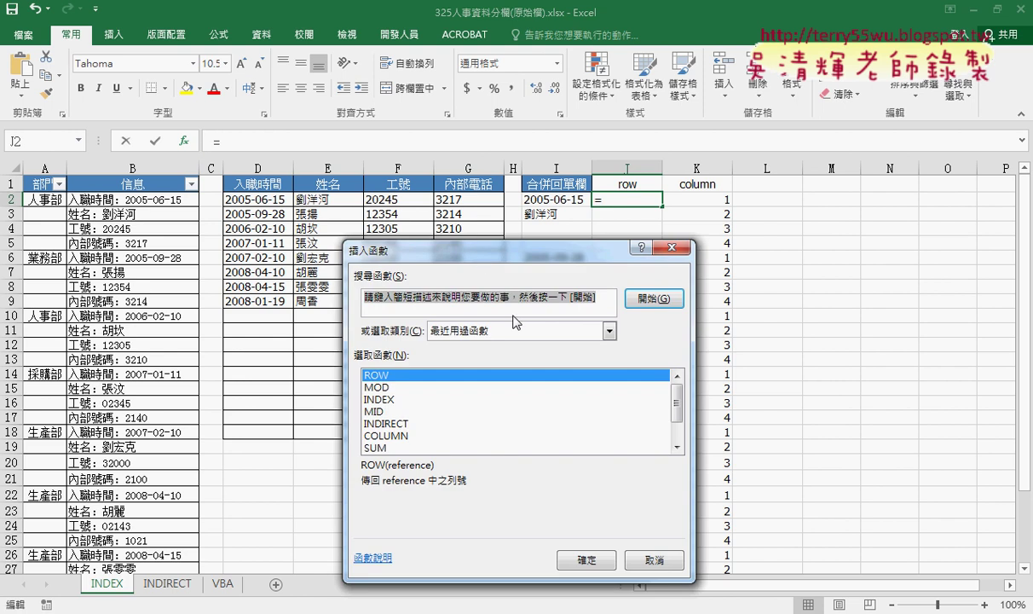
pyautogui.doubleClick(408, 375)
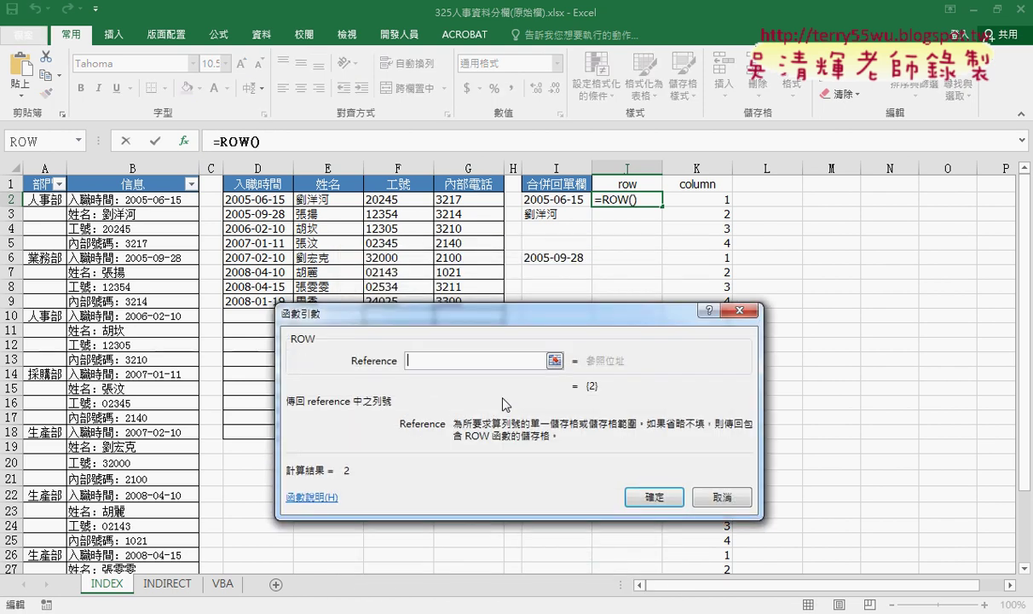
pyautogui.click(653, 496)
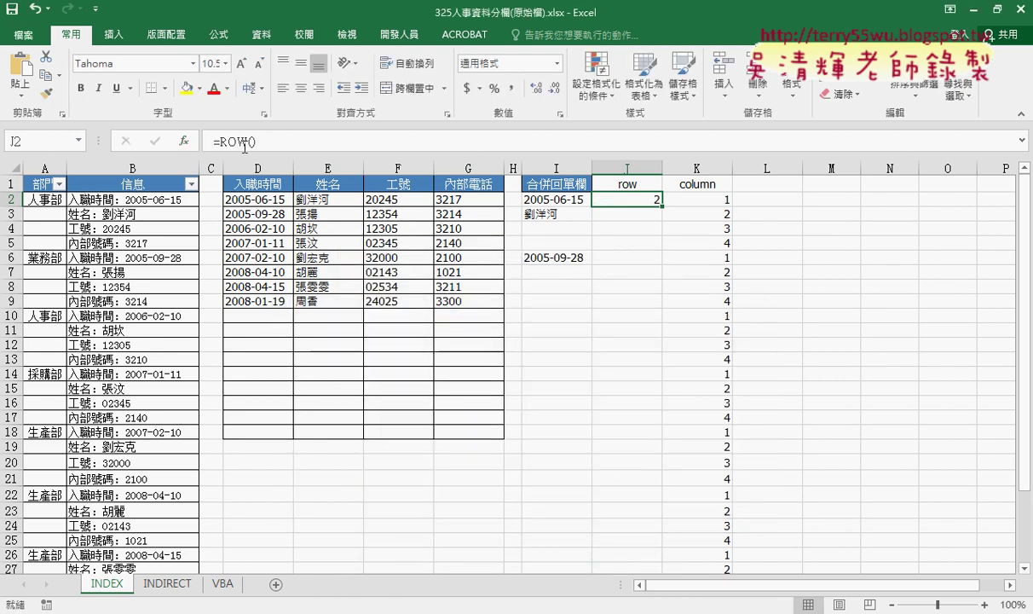
pyautogui.moveTo(662, 206); pyautogui.dragTo(670, 346)
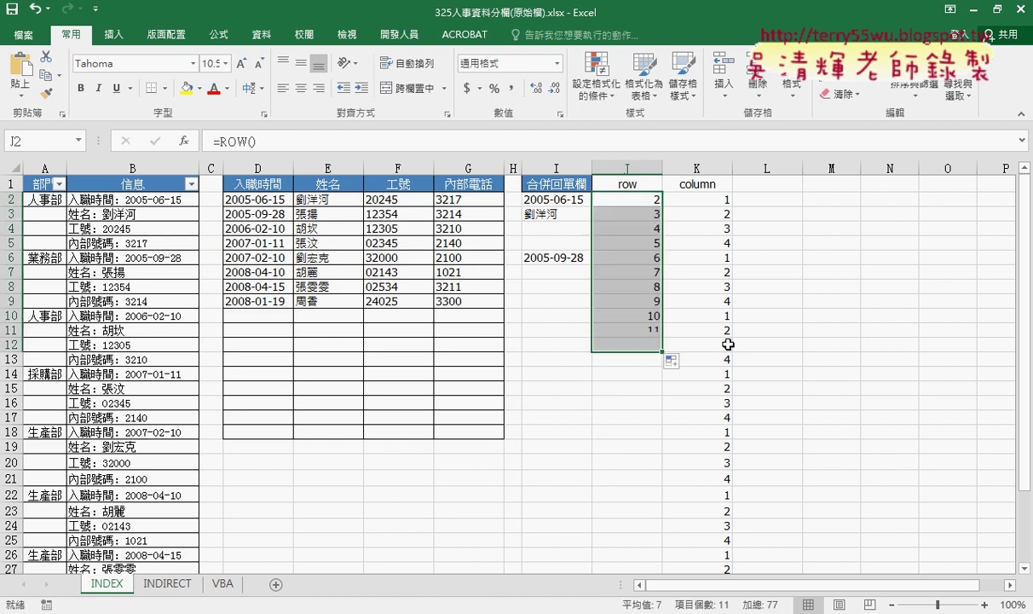
pyautogui.click(293, 143)
# Enter =(ROW()-2)/4 in J2 and fill it to J18, giving 0 to 4 in 0.25 steps
pyautogui.write('-')
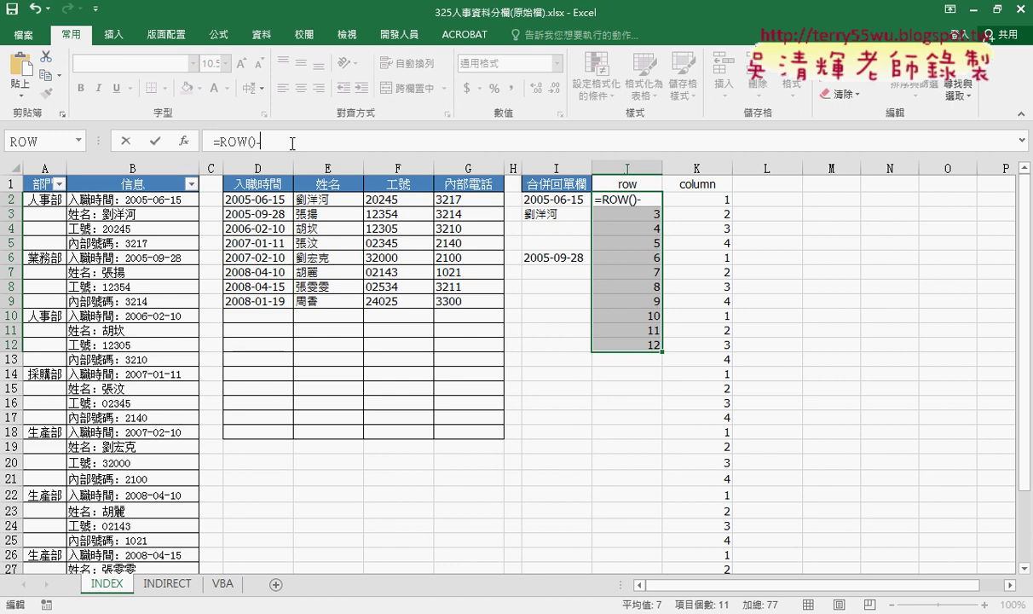
pyautogui.write('2')
pyautogui.write('(')
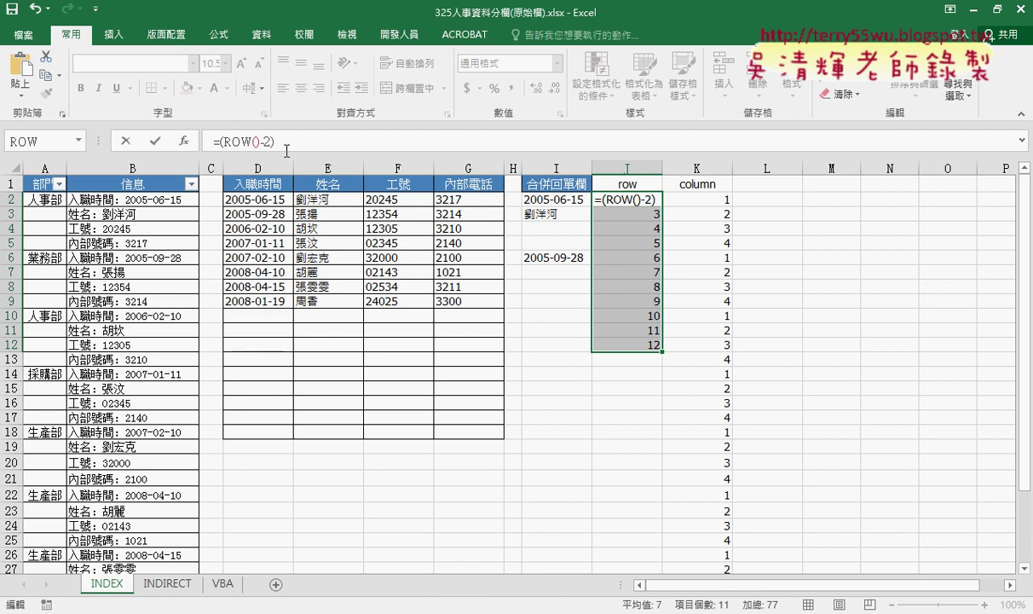
pyautogui.write('4')
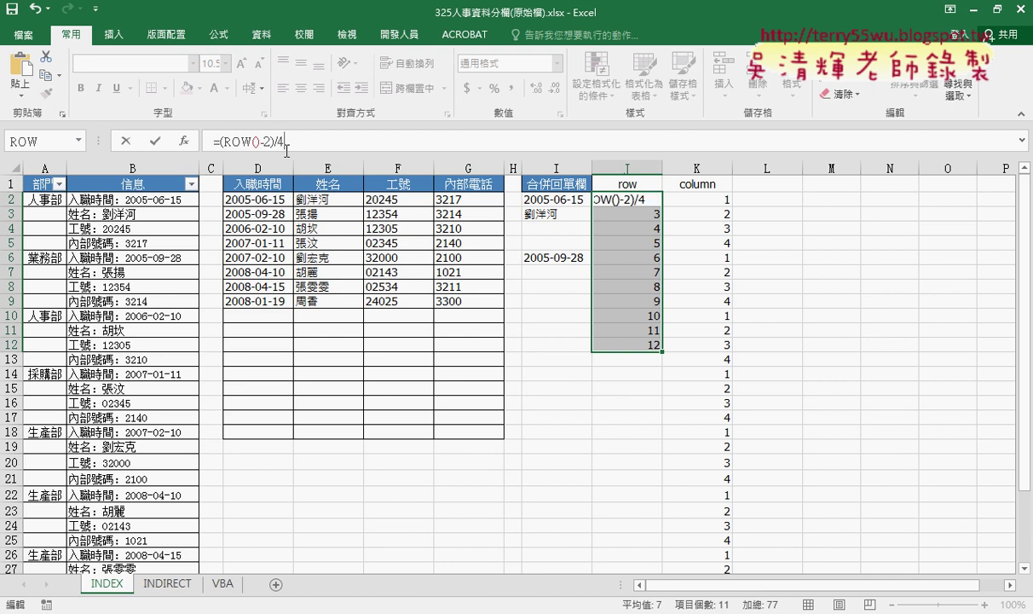
pyautogui.press('Return')
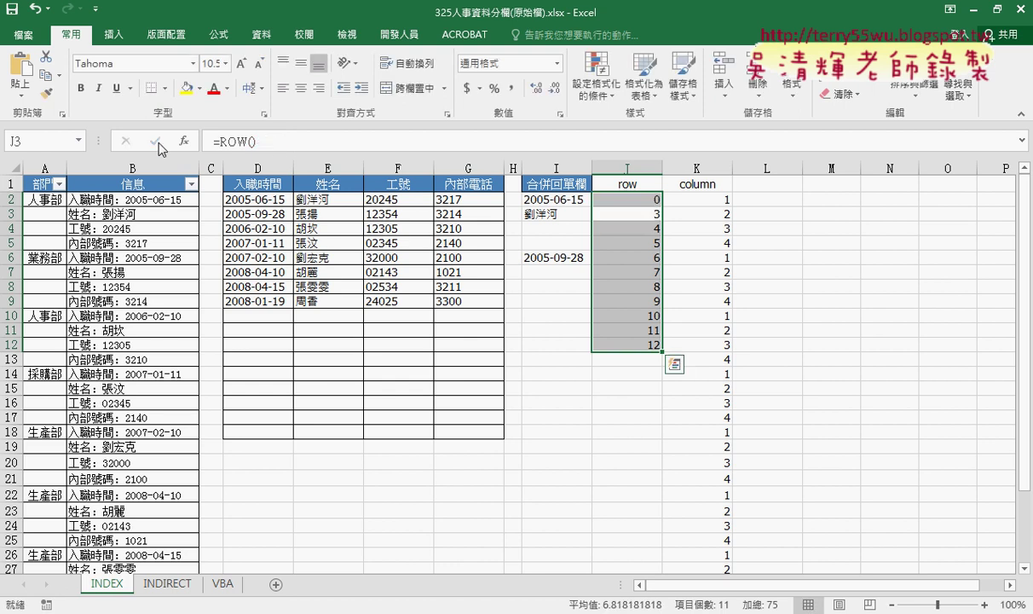
pyautogui.hotkey('shift', 'Return')
pyautogui.click(647, 201)
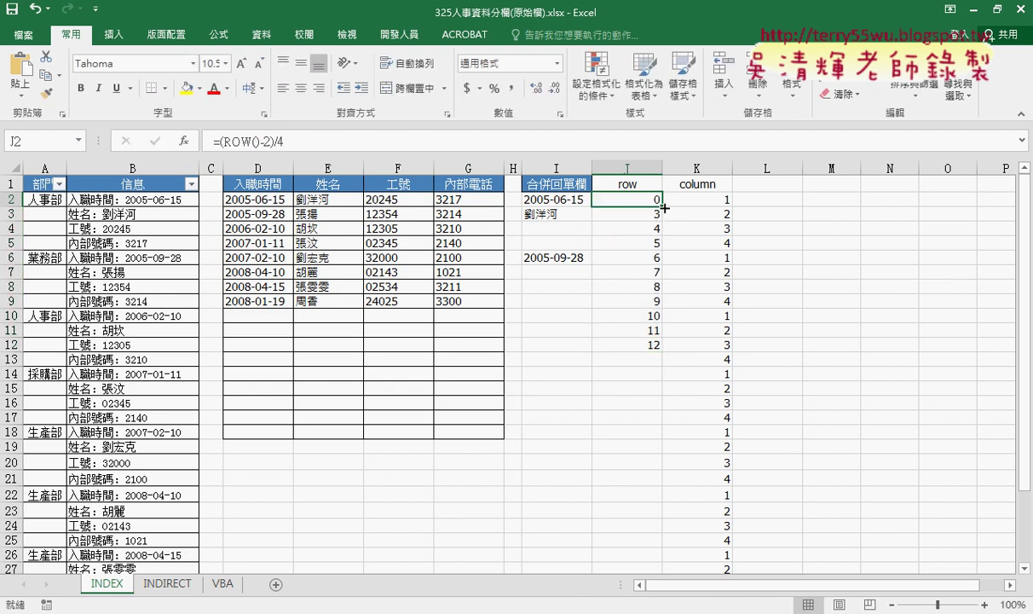
pyautogui.moveTo(662, 207); pyautogui.dragTo(654, 434)
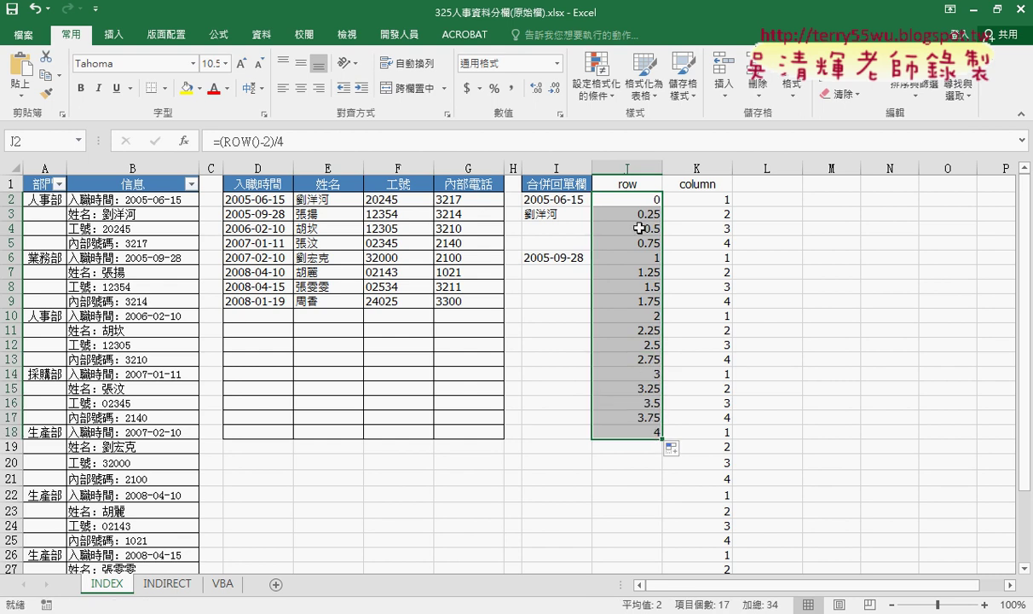
pyautogui.moveTo(611, 195); pyautogui.dragTo(648, 242)
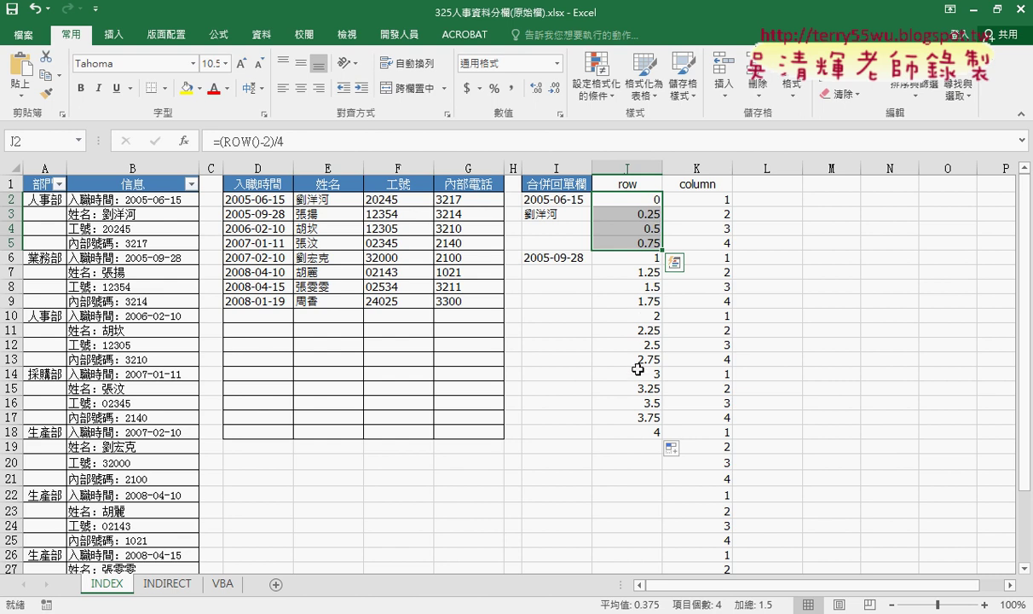
pyautogui.click(647, 195)
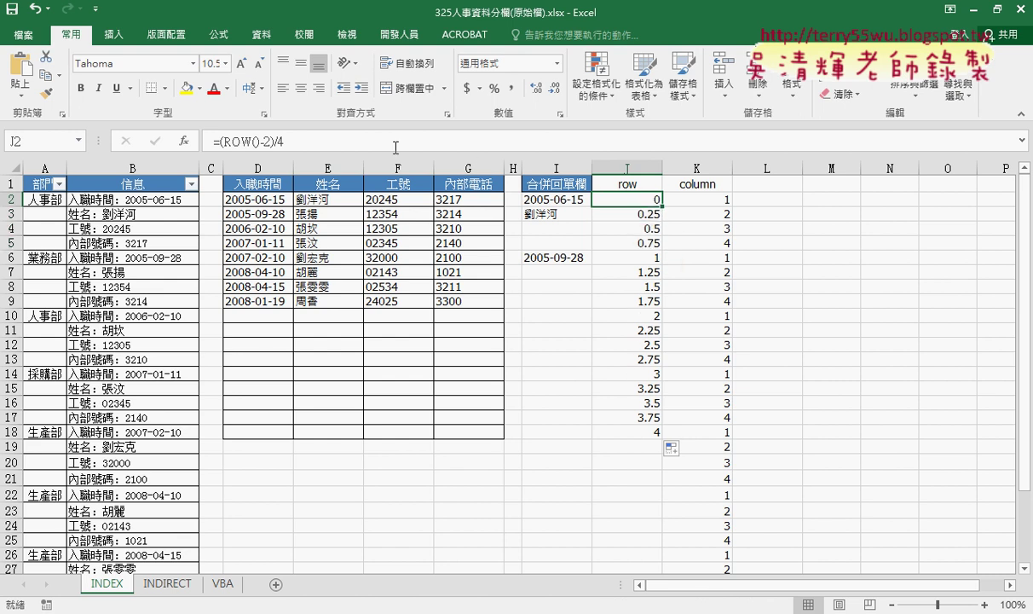
pyautogui.click(366, 141)
# Change J2 to =(ROW()-2)/4+1 and fill it down to J18
pyautogui.write('+1')
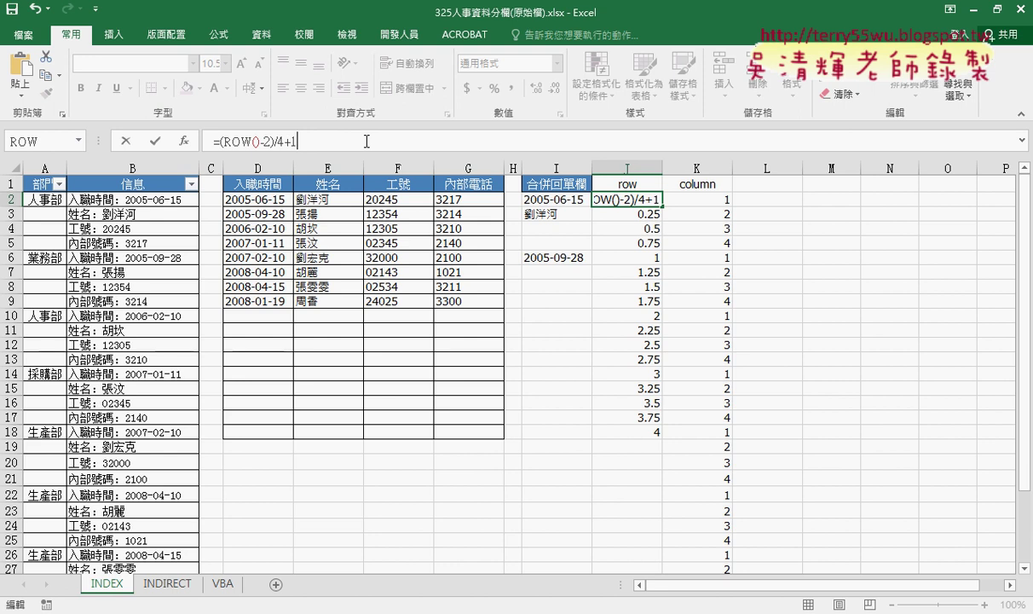
pyautogui.click(154, 142)
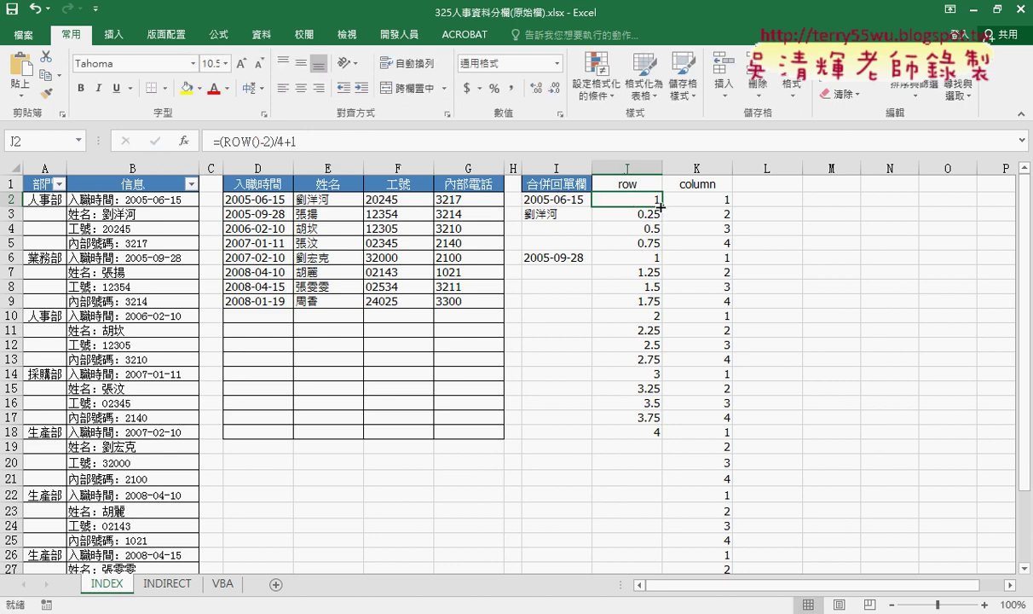
pyautogui.moveTo(662, 208); pyautogui.dragTo(663, 436)
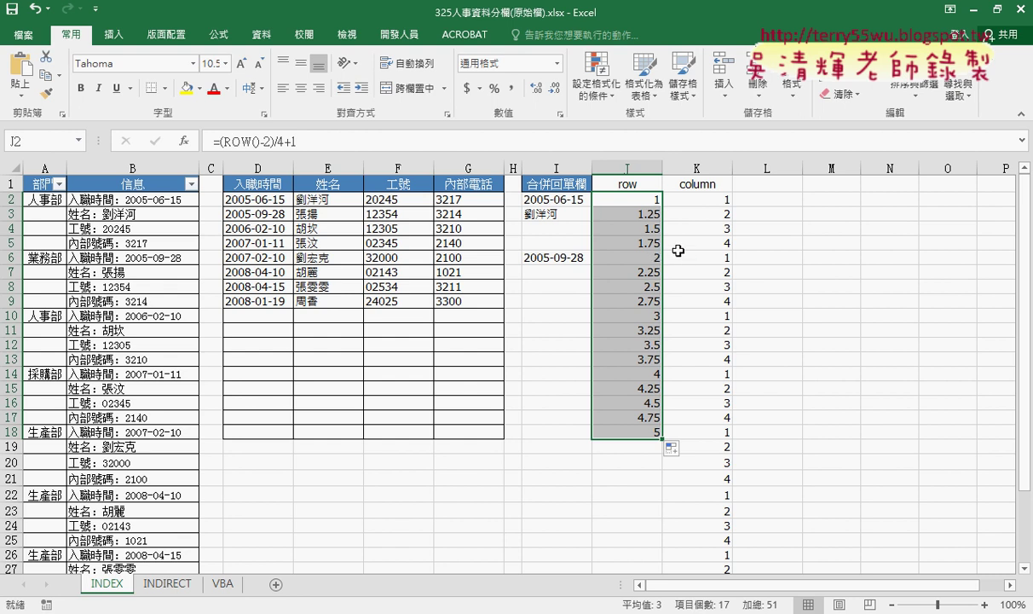
pyautogui.moveTo(615, 198); pyautogui.dragTo(639, 243)
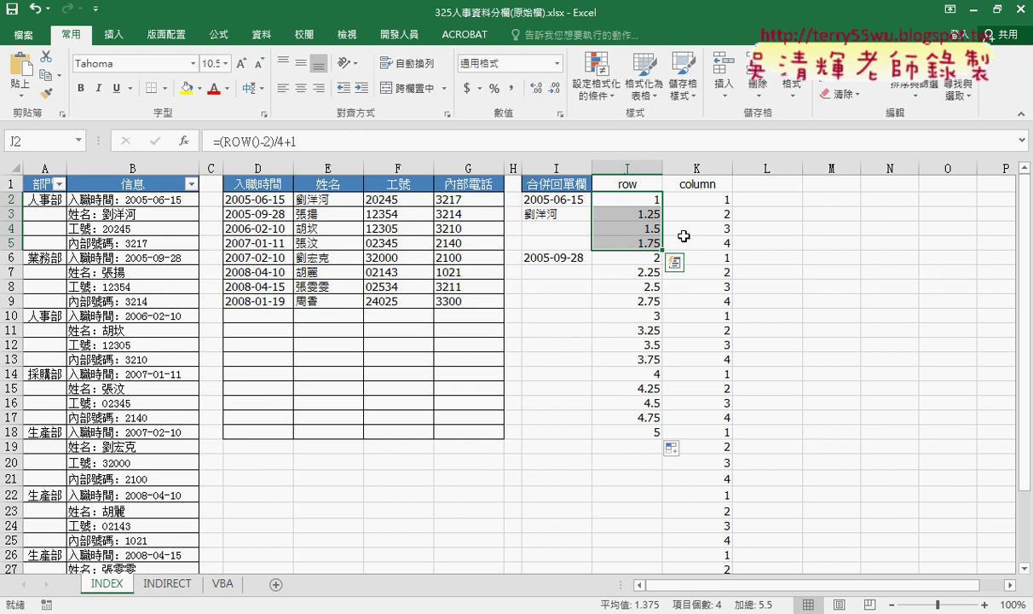
# Change J2 to =INT((ROW()-2)/4)+1 and fill it down to J33
pyautogui.click(219, 140)
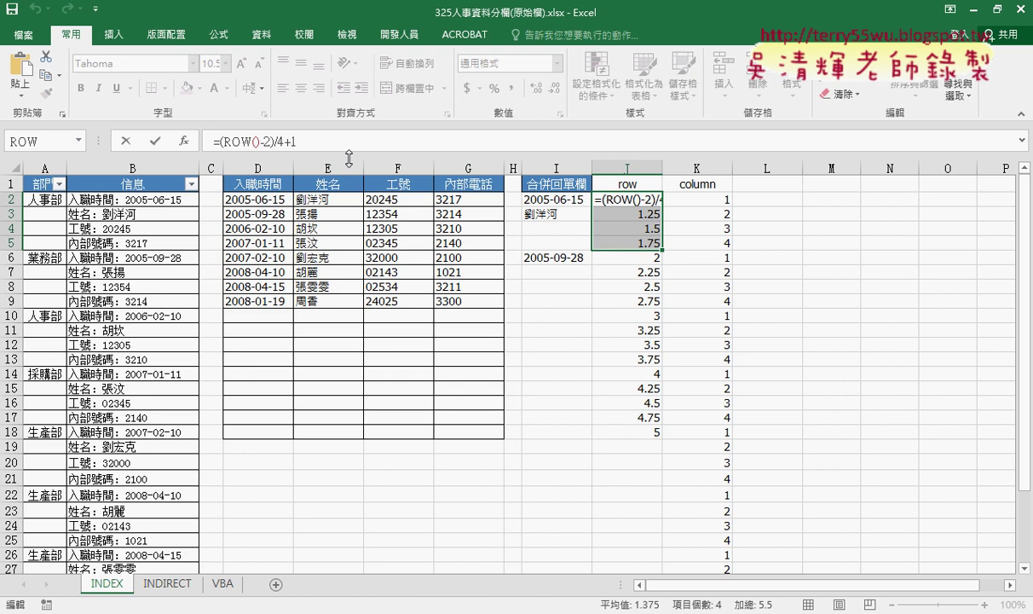
pyautogui.write('i')
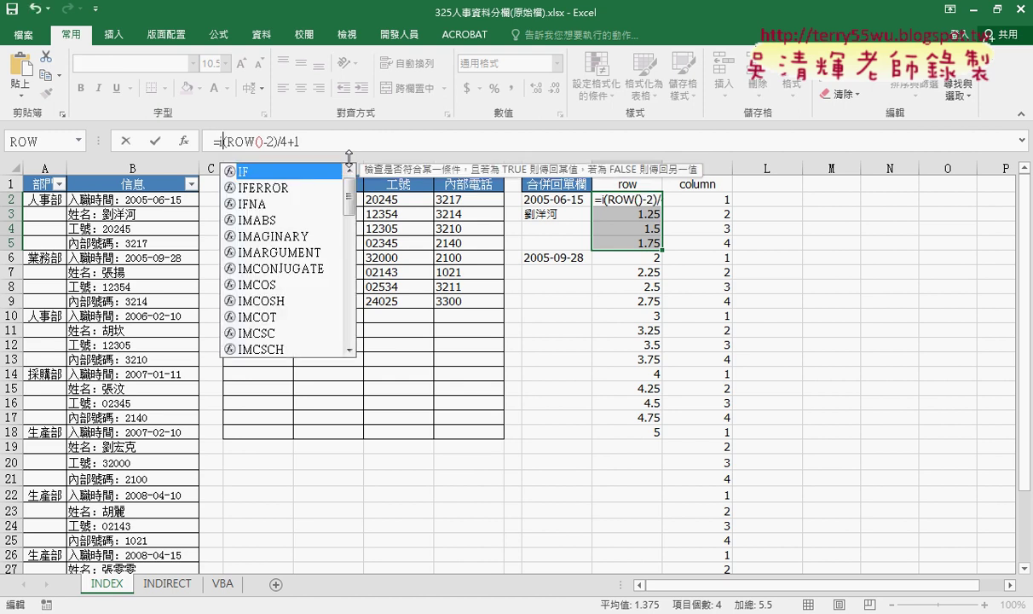
pyautogui.write('nt')
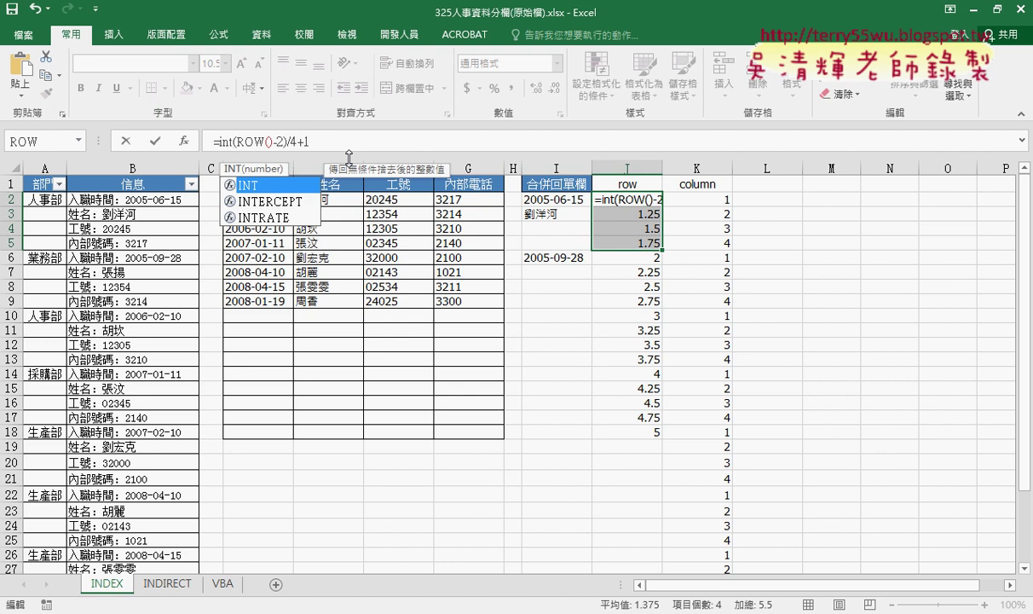
pyautogui.write('((ROW(')
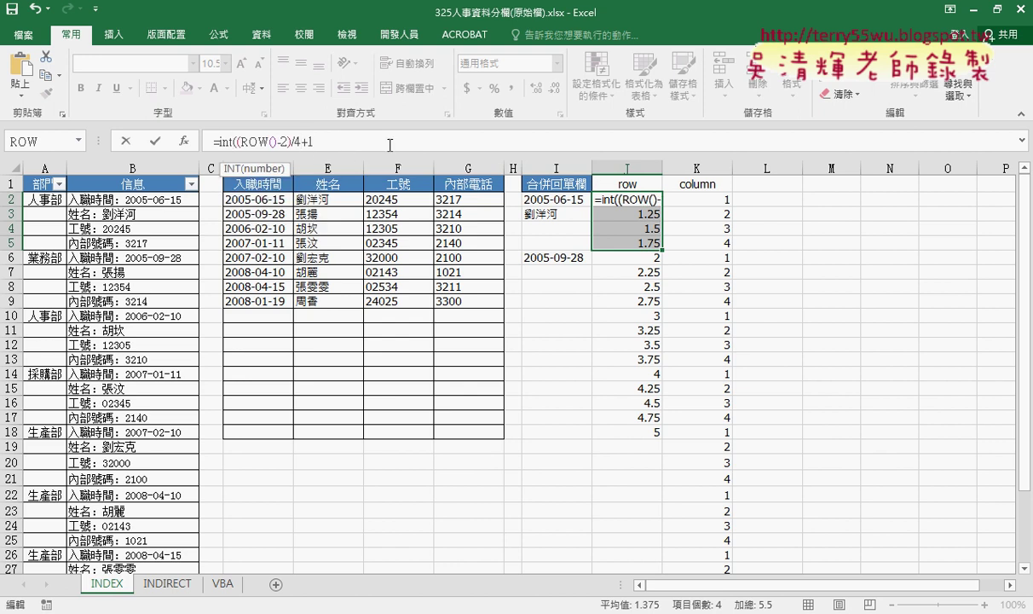
pyautogui.write(')')
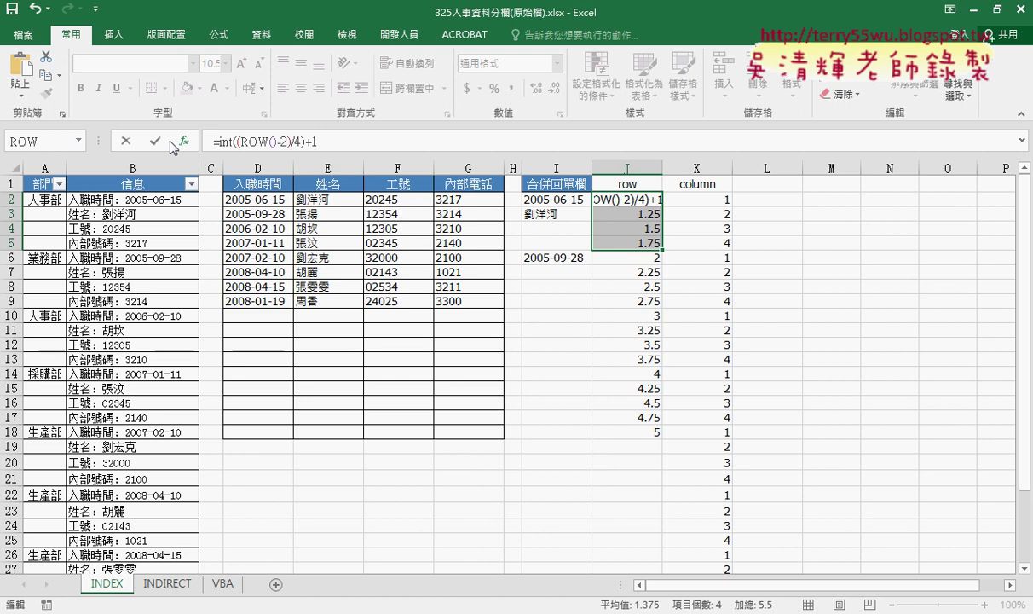
pyautogui.click(154, 141)
pyautogui.click(648, 201)
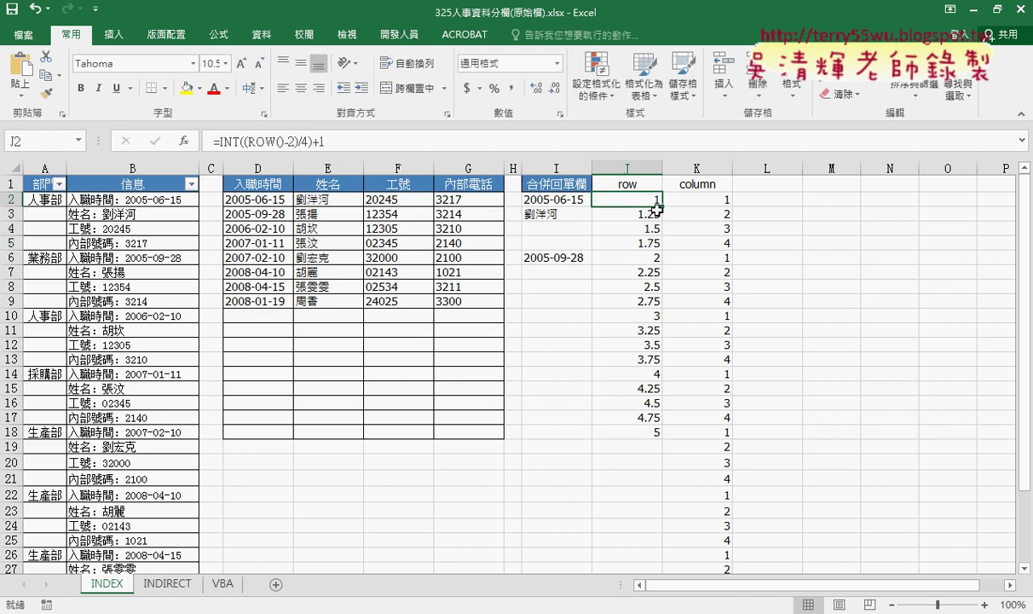
pyautogui.moveTo(662, 208); pyautogui.dragTo(673, 247)
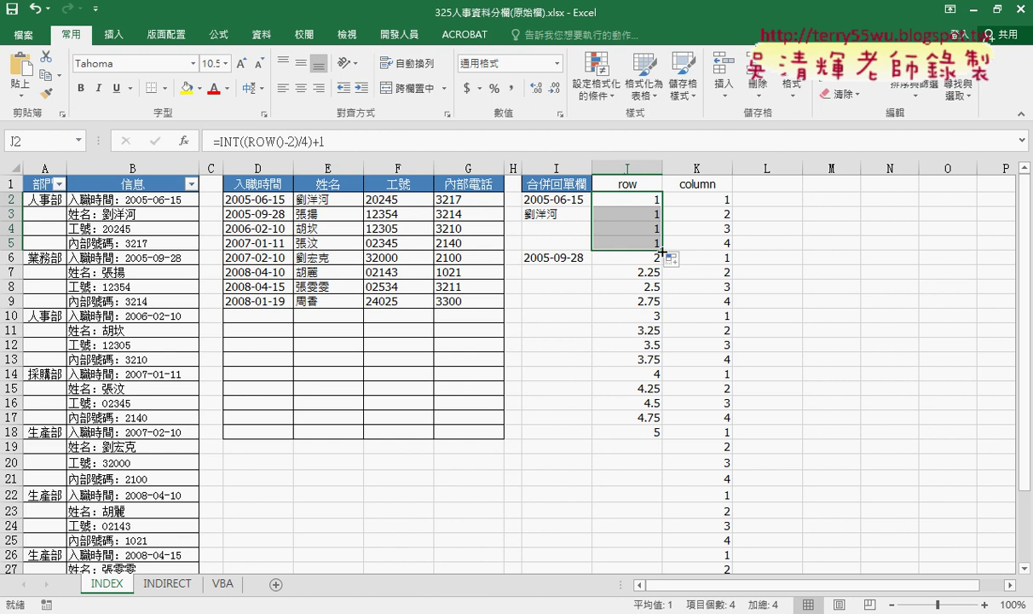
pyautogui.moveTo(662, 251); pyautogui.dragTo(666, 523)
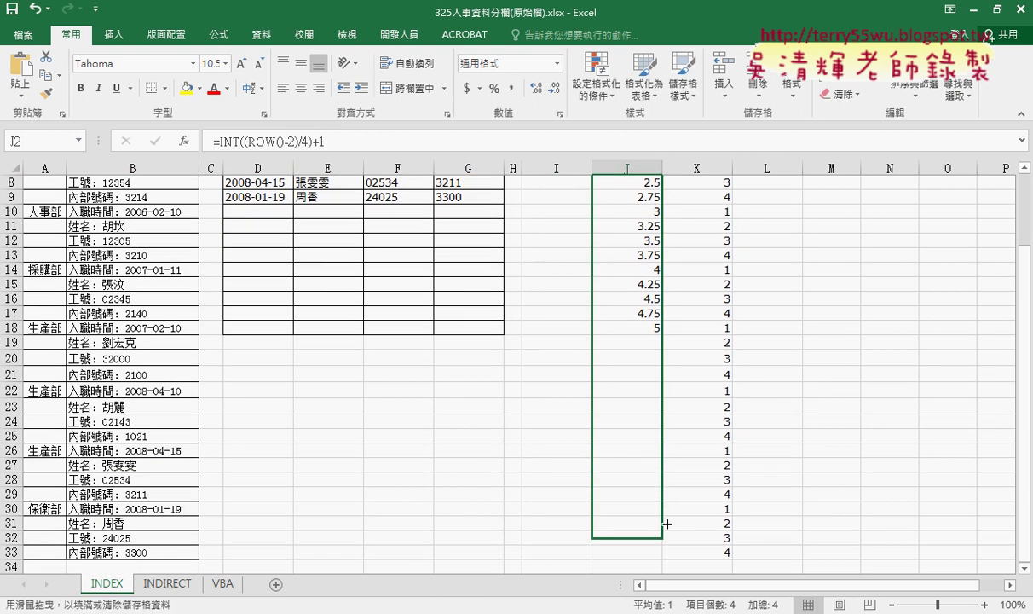
pyautogui.moveTo(667, 523); pyautogui.dragTo(669, 515)
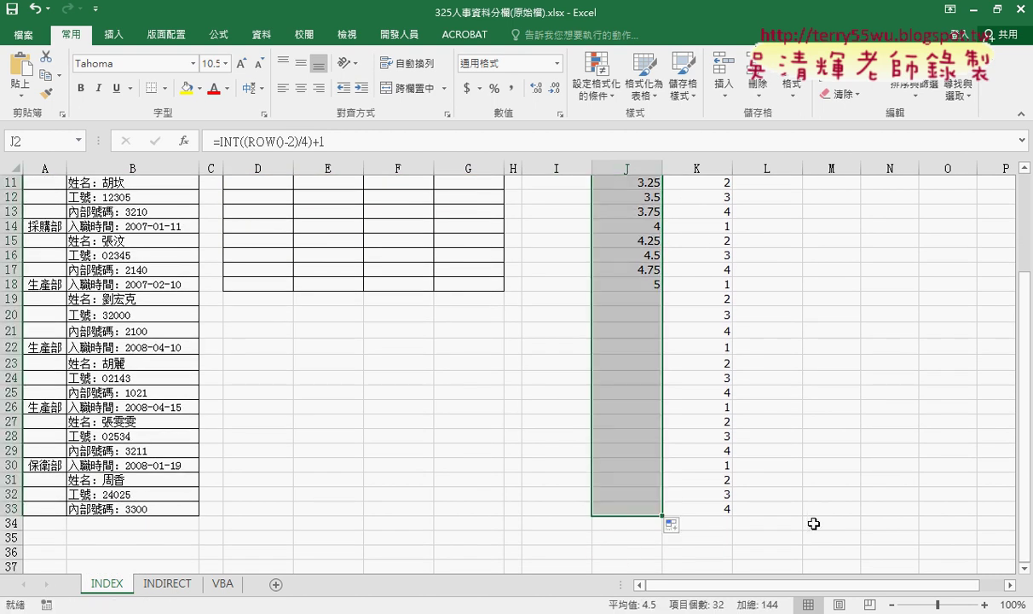
pyautogui.scroll(4, 654, 468)
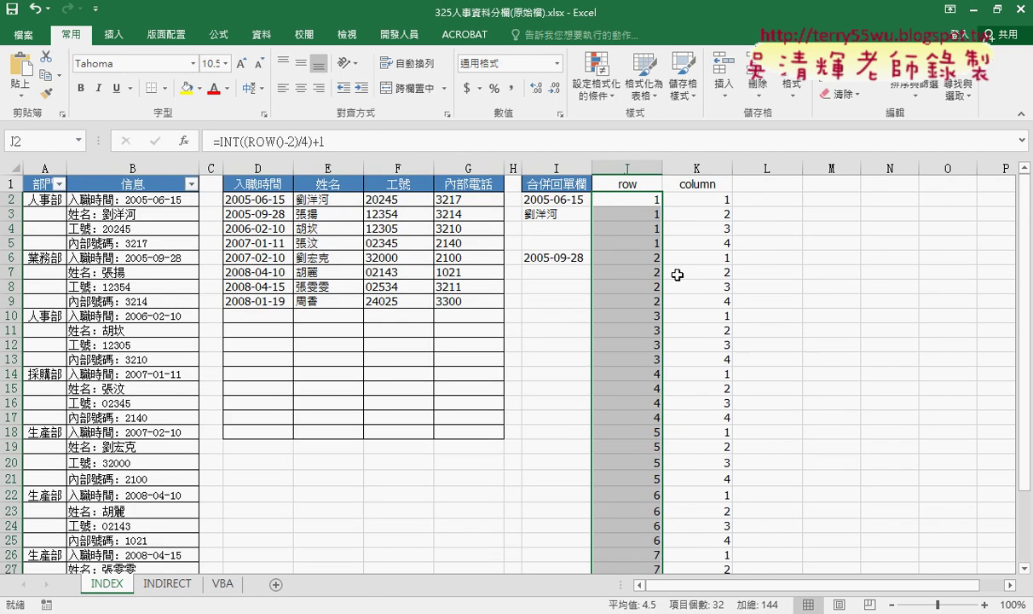
pyautogui.scroll(-3, 657, 399)
pyautogui.scroll(-1, 659, 399)
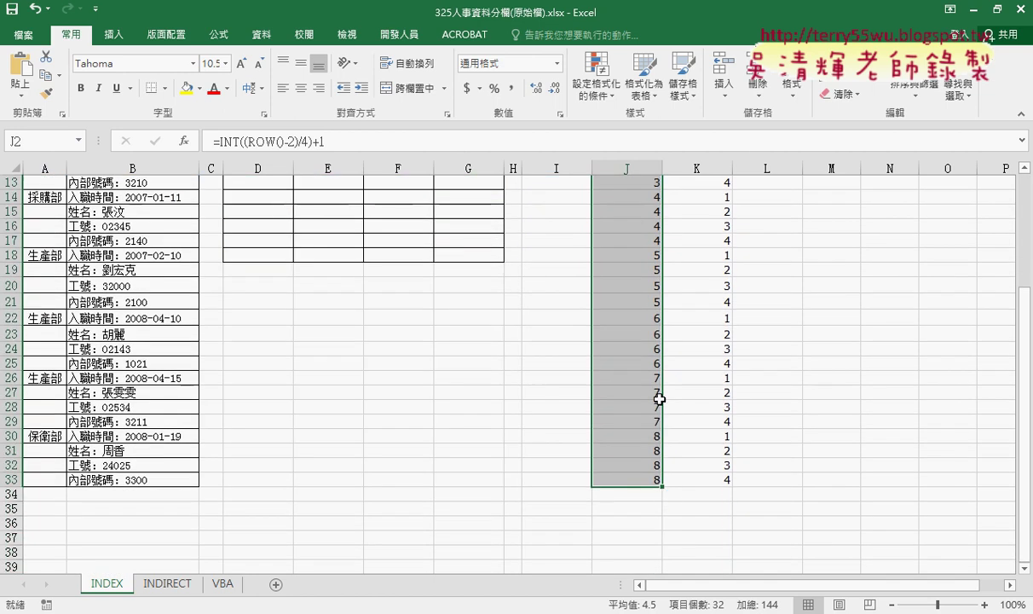
pyautogui.scroll(4, 659, 399)
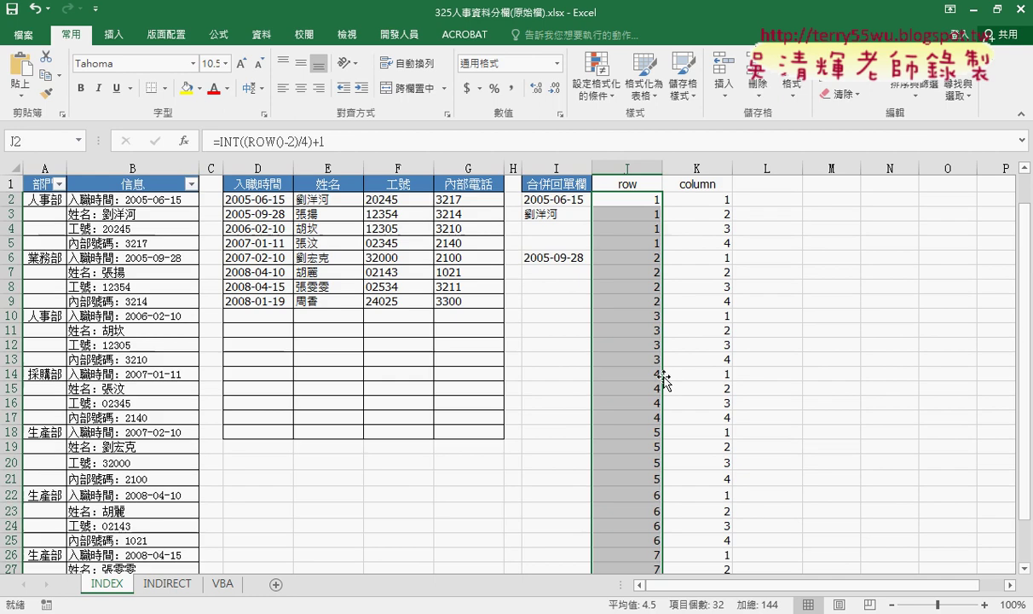
# Compare K2's MOD formula with J2's INT formula, marking MOD on screen
pyautogui.click(710, 201)
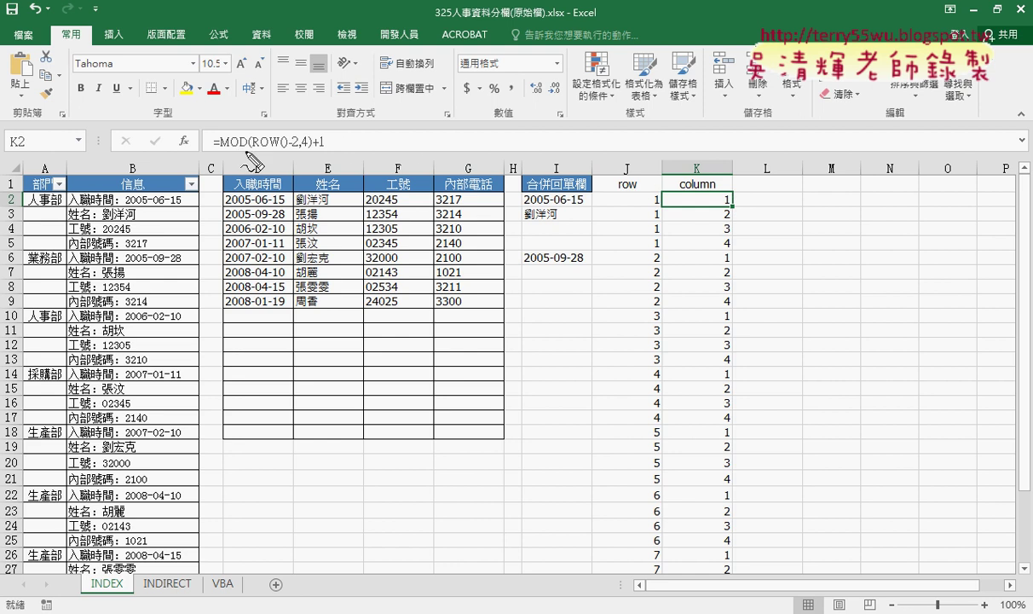
pyautogui.moveTo(246, 151); pyautogui.dragTo(221, 151)
pyautogui.press('Escape')
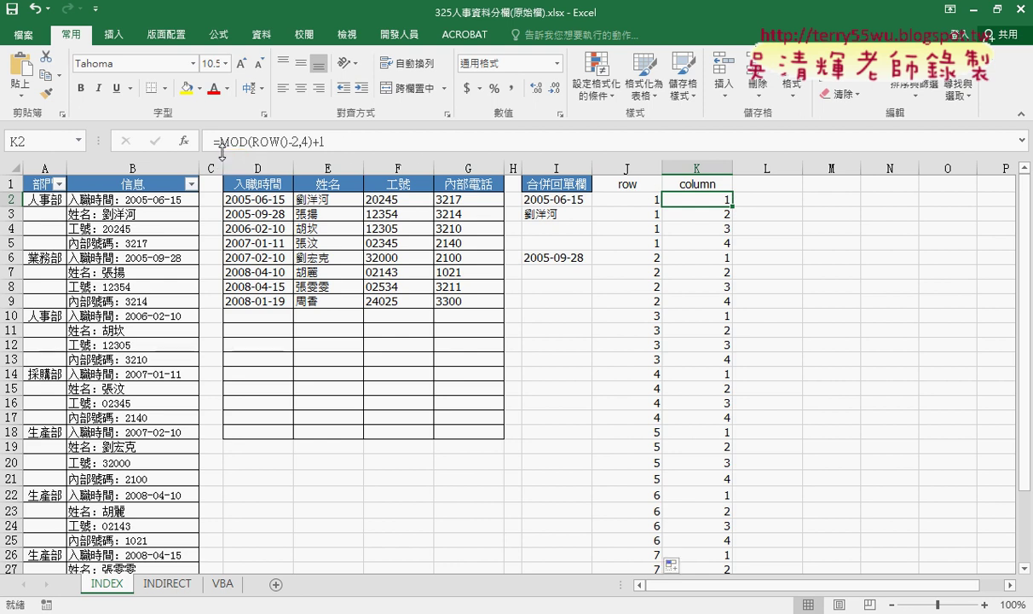
pyautogui.click(643, 203)
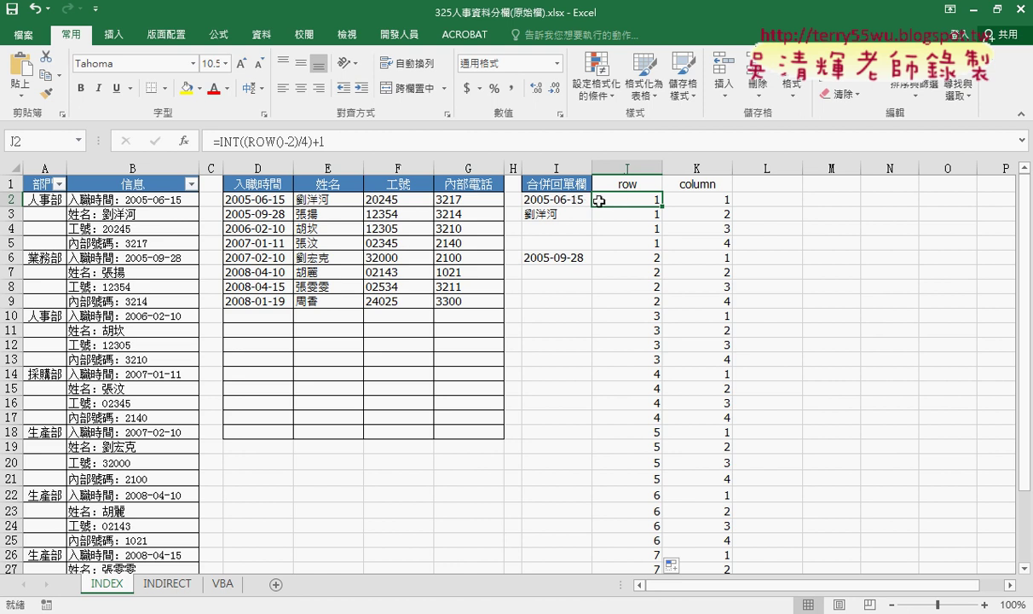
# Open I2's INDEX arguments and lock the array's rows as D$2:G$9
pyautogui.click(544, 199)
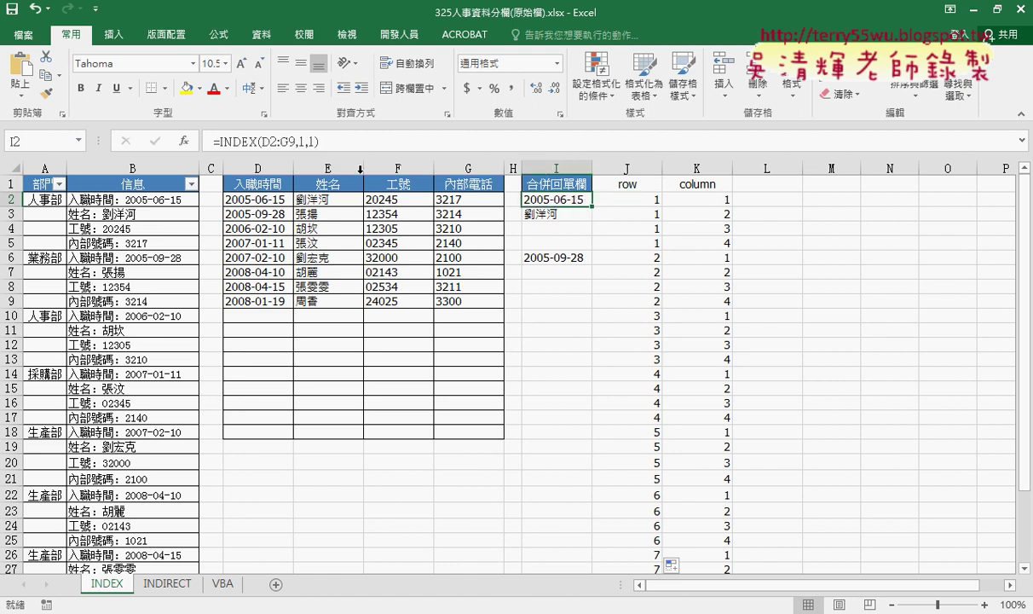
pyautogui.click(236, 141)
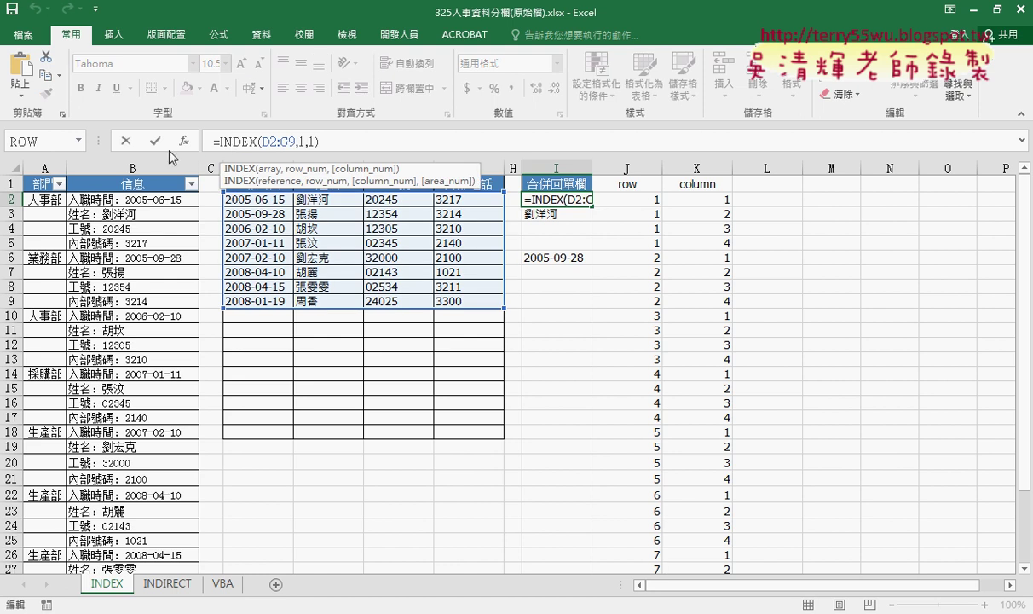
pyautogui.click(182, 141)
pyautogui.click(503, 434)
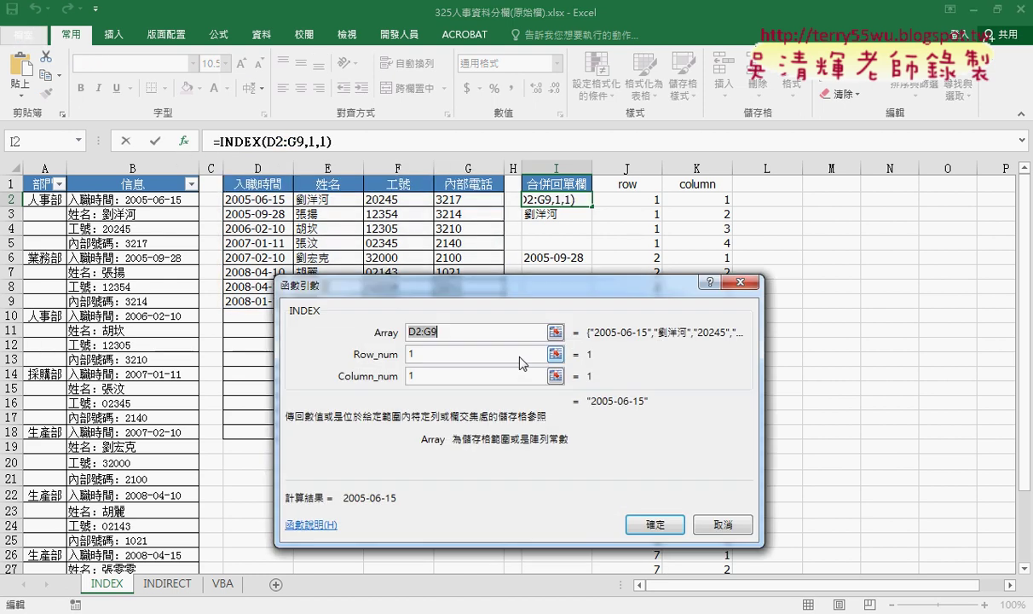
pyautogui.moveTo(450, 286); pyautogui.dragTo(247, 293)
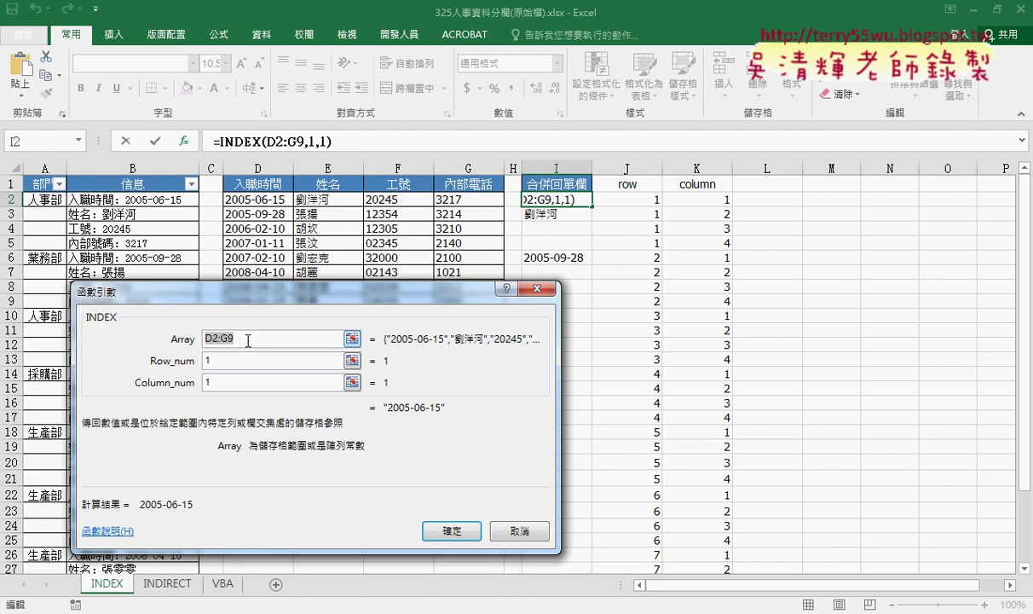
pyautogui.click(247, 340)
pyautogui.press('F4')
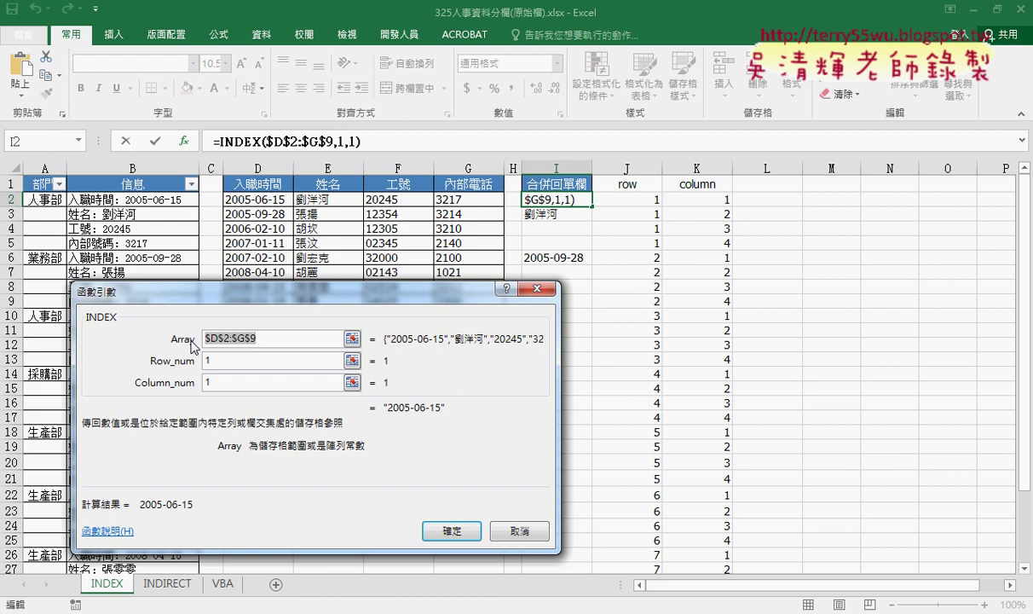
pyautogui.press('F4')
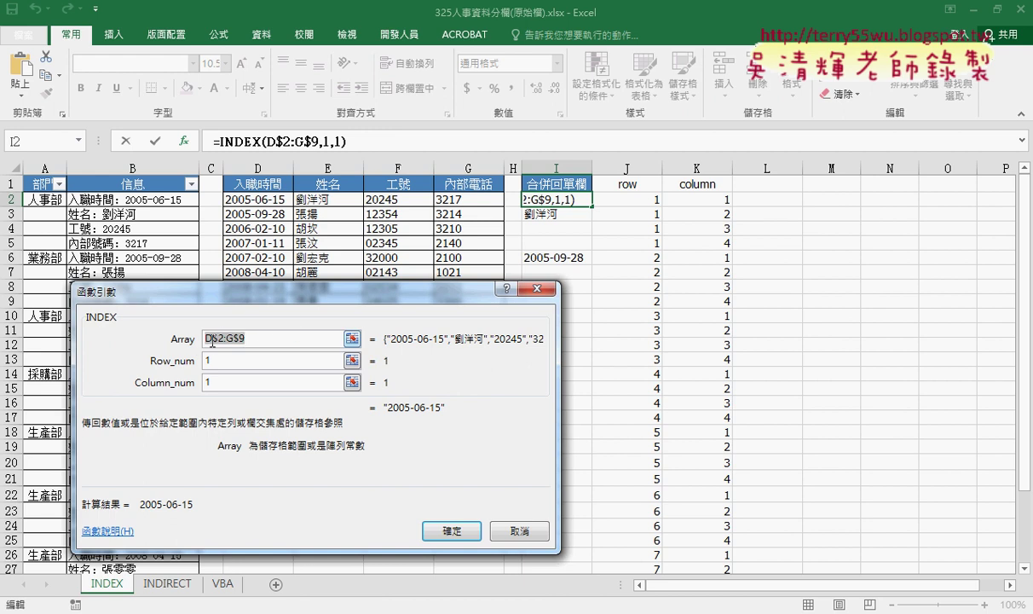
# Set row number to J2 and column number to K2, giving =INDEX(D$2:G$9,J2,K2)
pyautogui.doubleClick(229, 361)
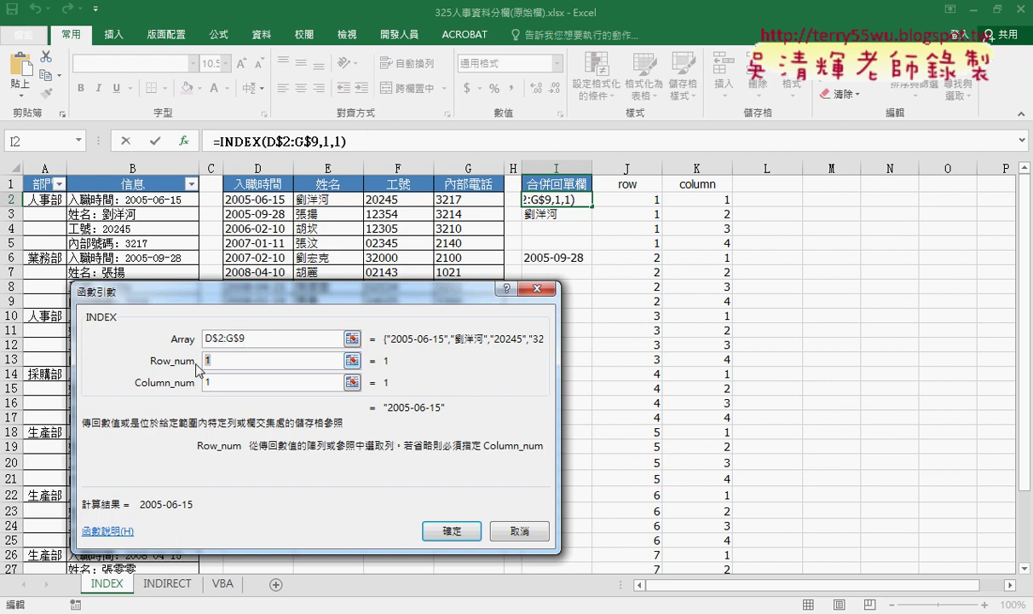
pyautogui.click(647, 200)
pyautogui.press('Tab')
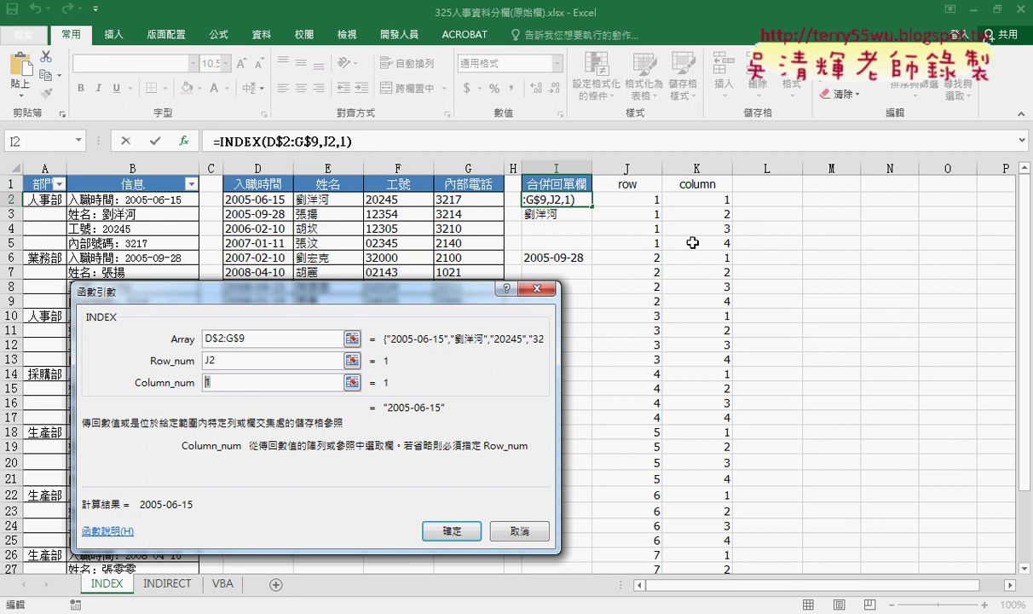
pyautogui.click(669, 199)
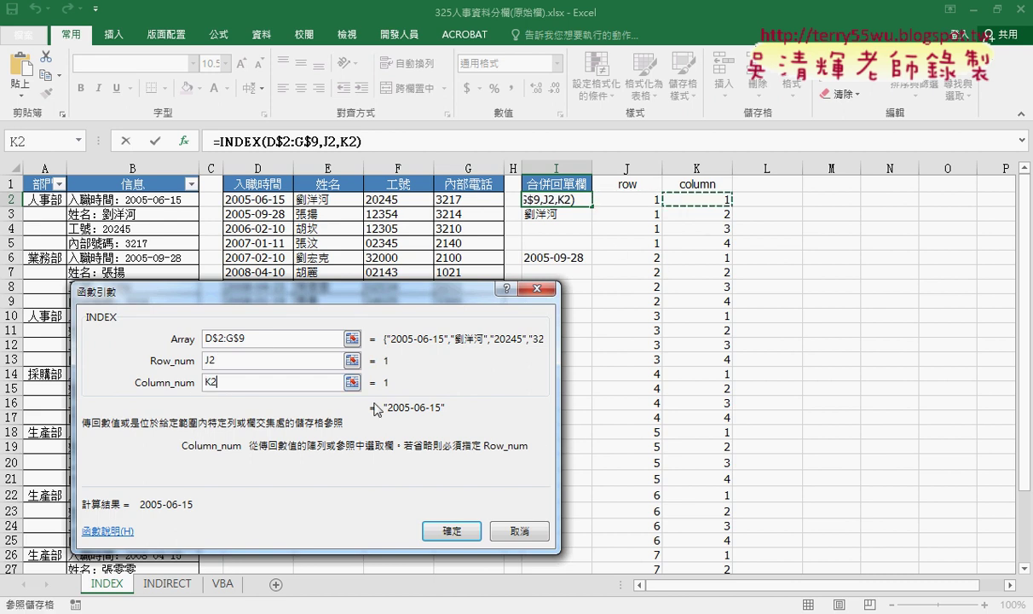
pyautogui.click(460, 533)
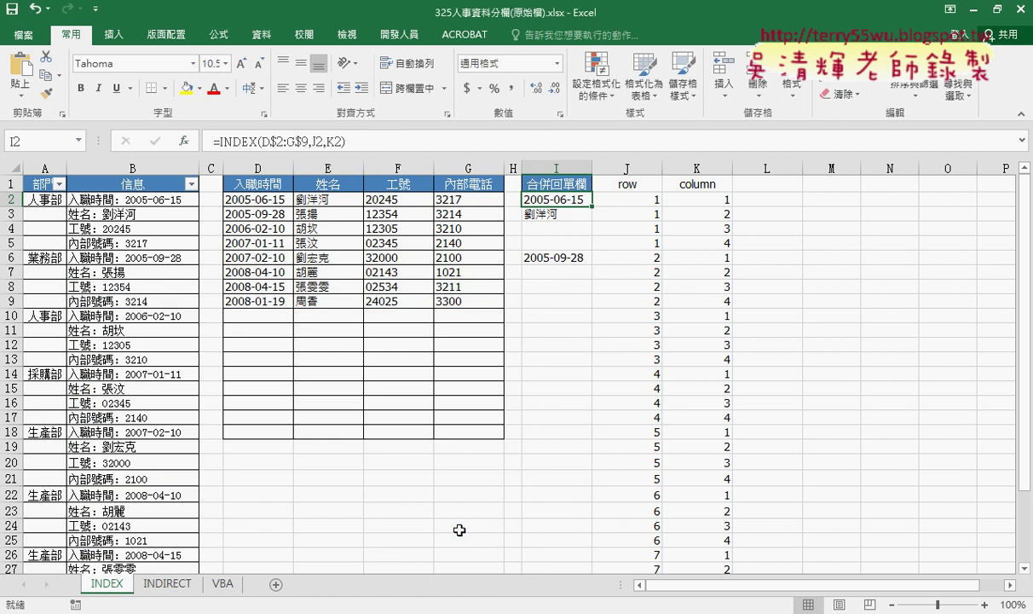
# Fill I2's INDEX formula down column I and check the first two records' groups of four
pyautogui.moveTo(592, 207); pyautogui.dragTo(578, 560)
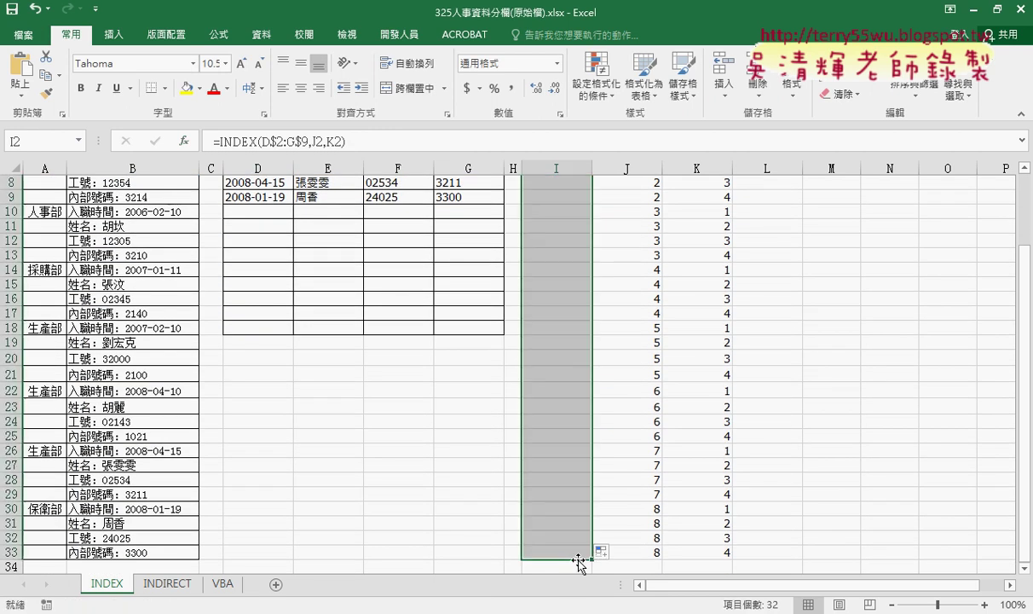
pyautogui.scroll(3, 583, 552)
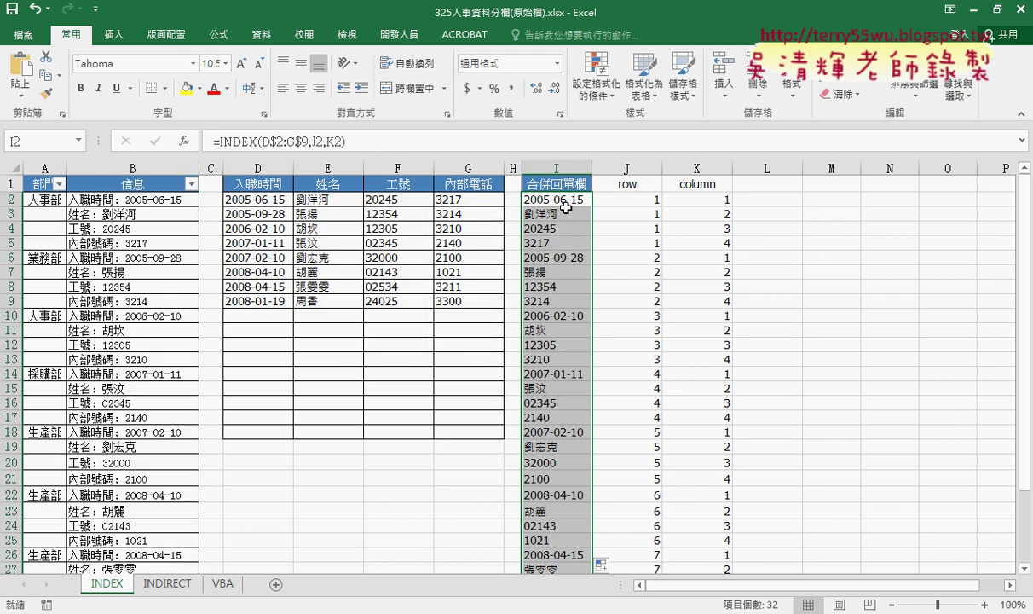
pyautogui.moveTo(565, 199); pyautogui.dragTo(559, 243)
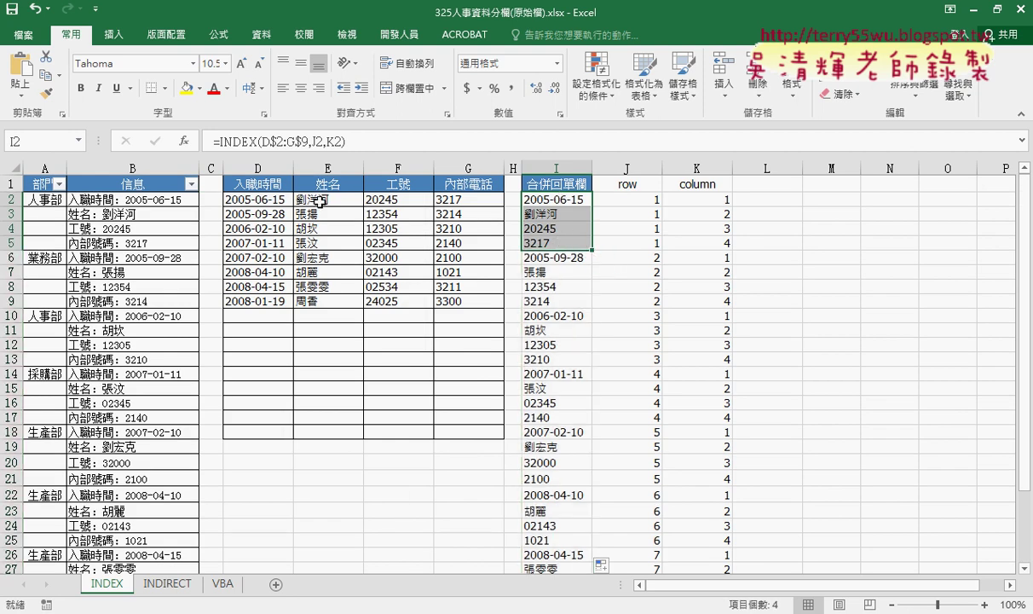
pyautogui.moveTo(554, 257); pyautogui.dragTo(555, 302)
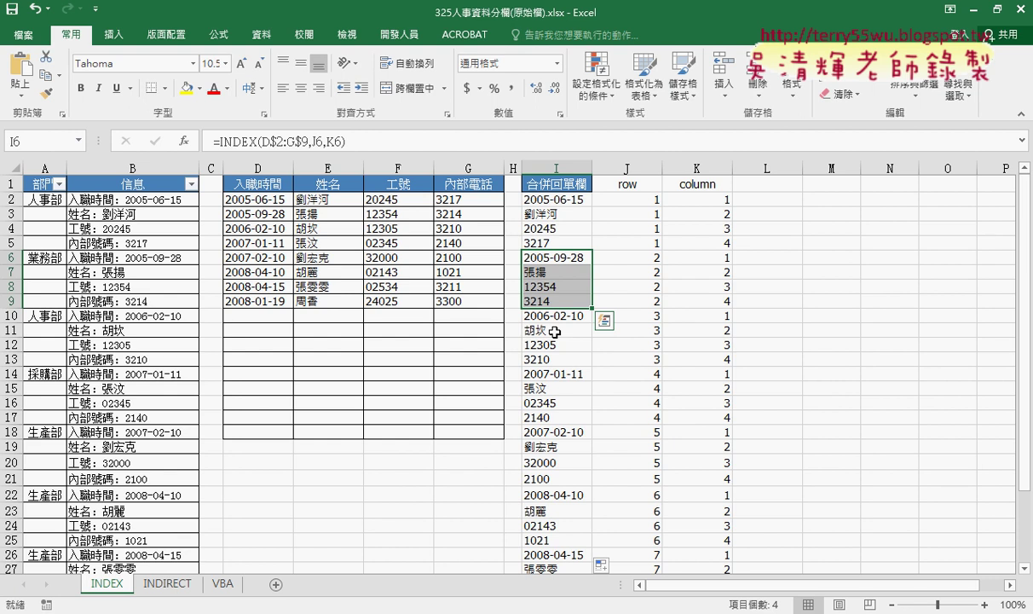
# Hide helper columns J:K, then undo the hiding
pyautogui.moveTo(697, 168); pyautogui.dragTo(630, 170)
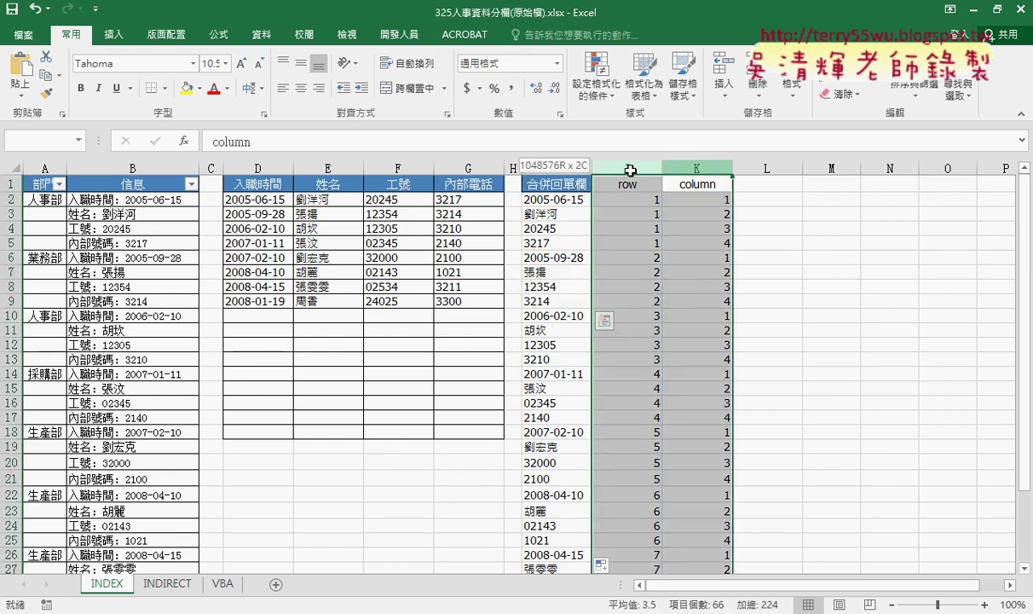
pyautogui.rightClick(677, 296)
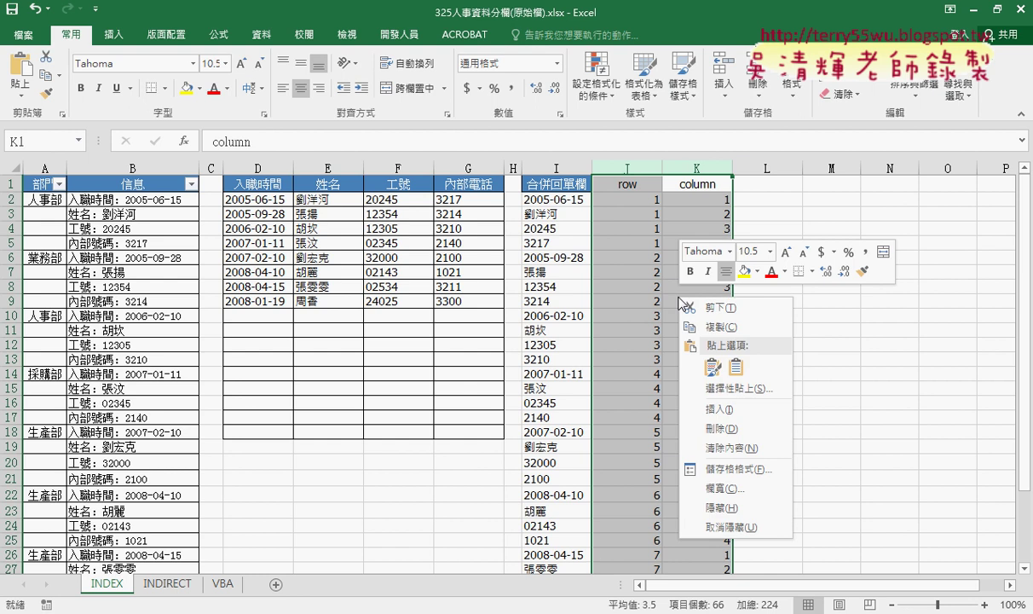
pyautogui.click(730, 507)
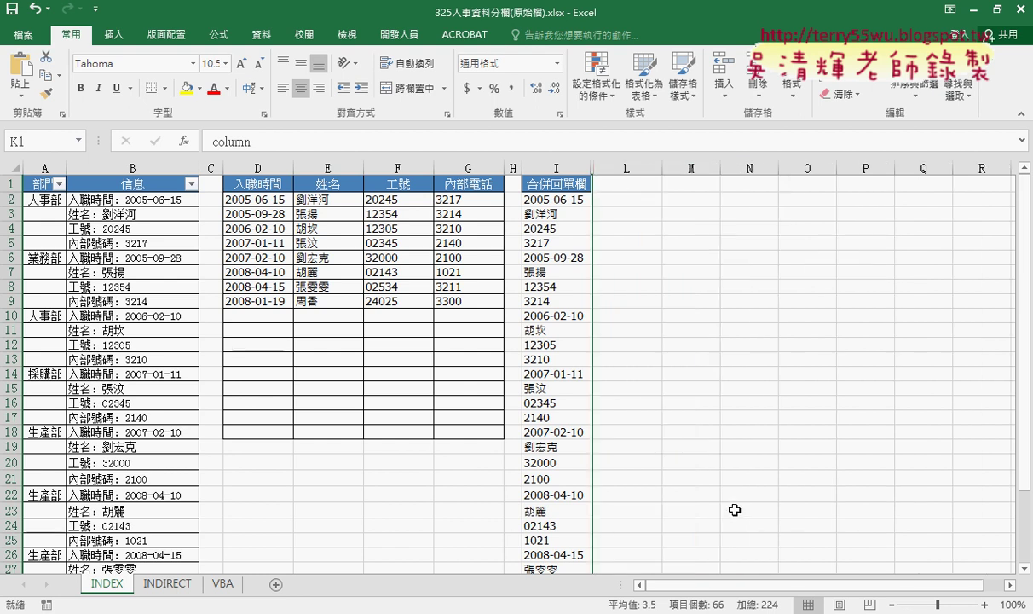
pyautogui.hotkey('ctrl', 'z')
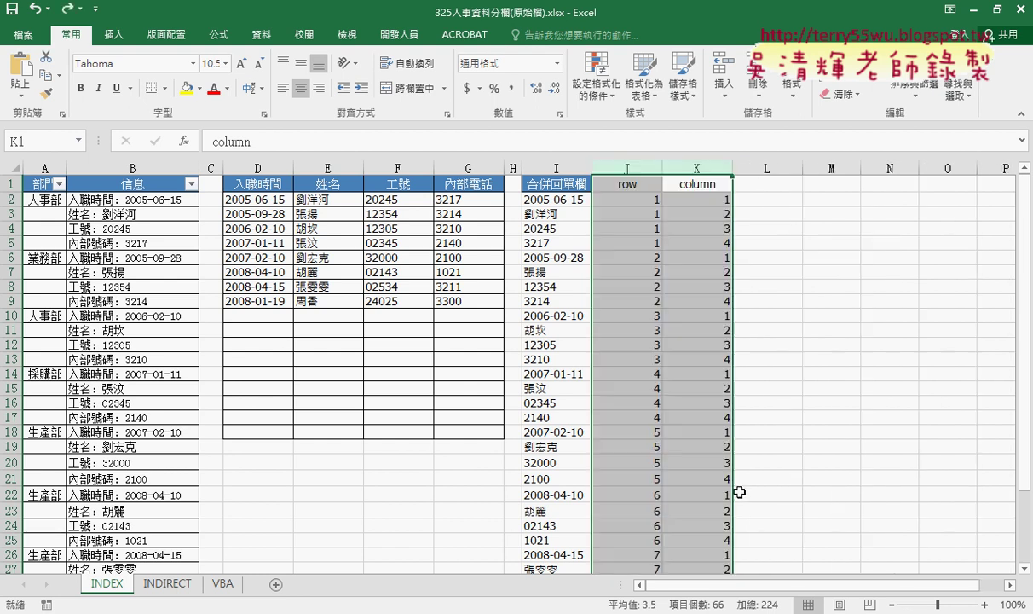
# Replace J2 in I2's formula with the INT((ROW()-2)/4)+1 expression copied from J2
pyautogui.click(612, 198)
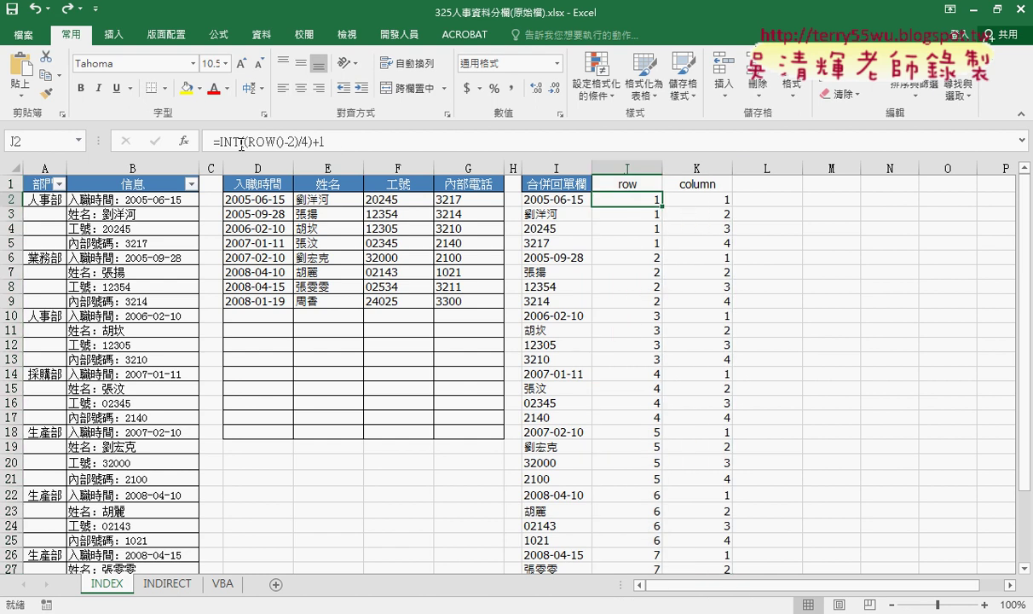
pyautogui.click(545, 199)
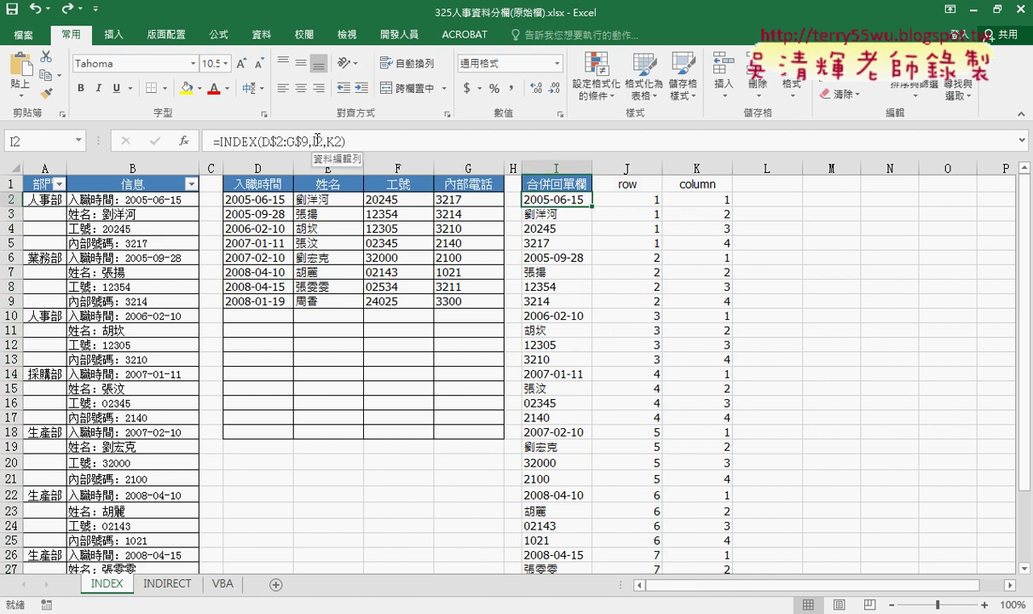
pyautogui.click(610, 194)
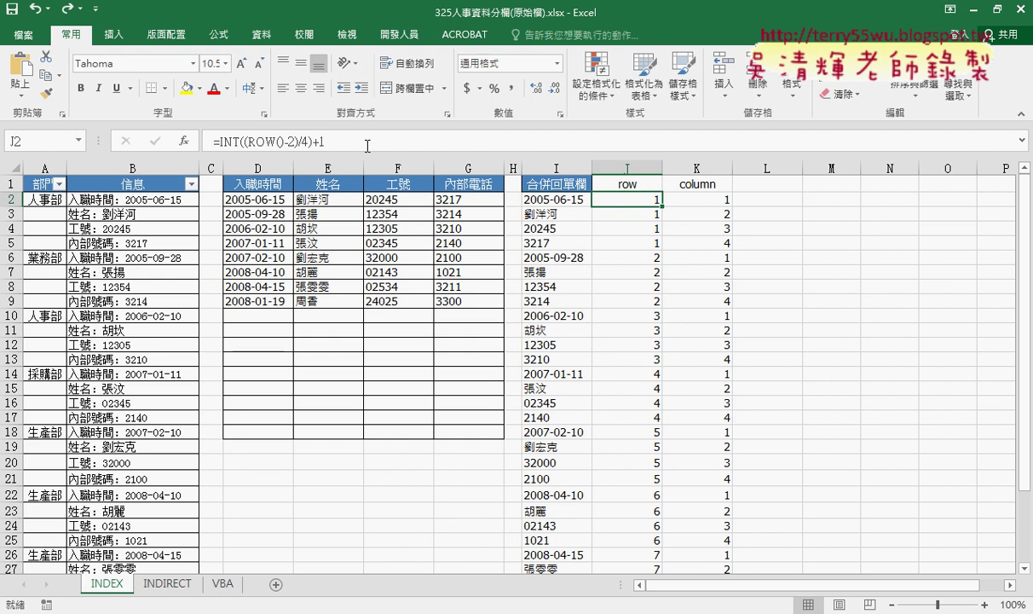
pyautogui.moveTo(325, 139); pyautogui.dragTo(251, 140)
pyautogui.rightClick(220, 138)
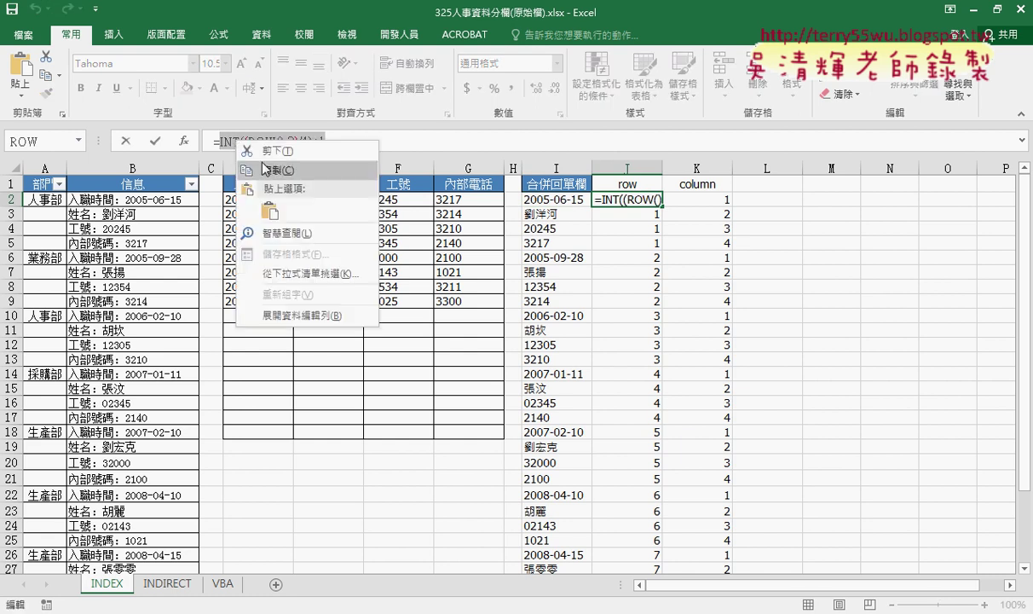
pyautogui.press('Escape')
pyautogui.press('Escape')
pyautogui.click(532, 198)
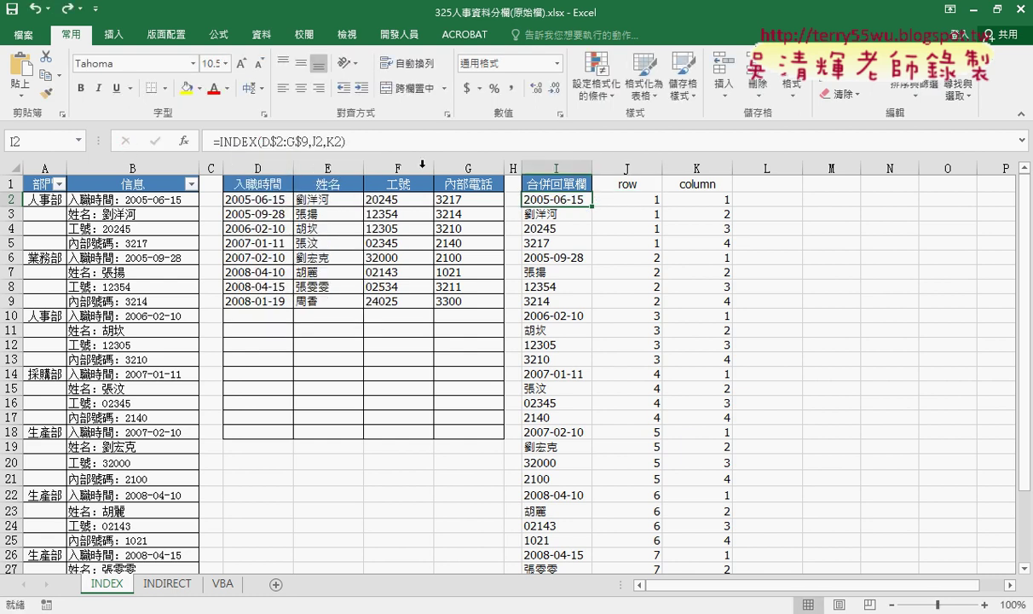
pyautogui.doubleClick(318, 141)
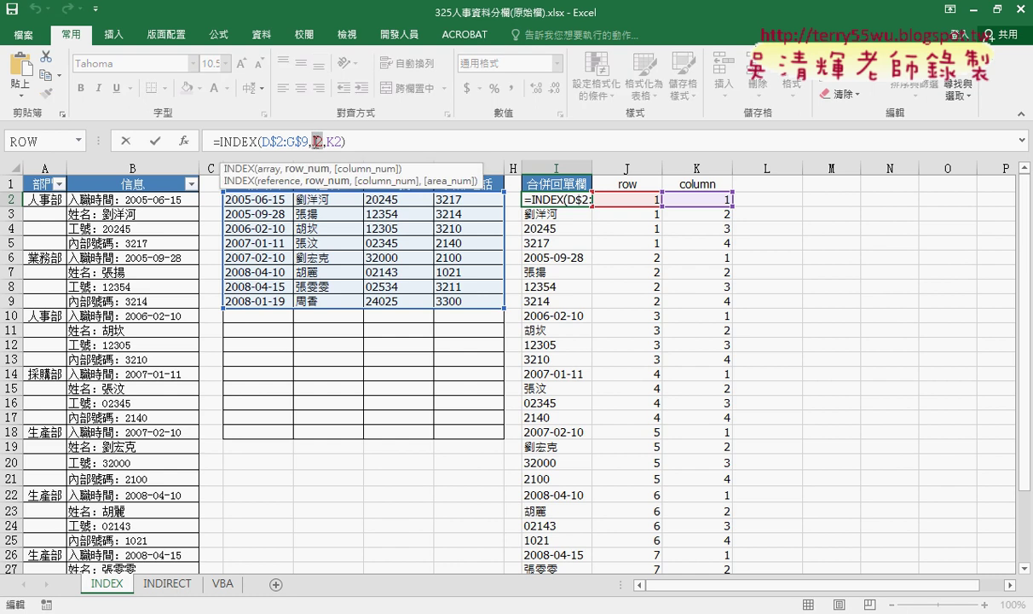
pyautogui.rightClick(317, 140)
pyautogui.click(325, 147)
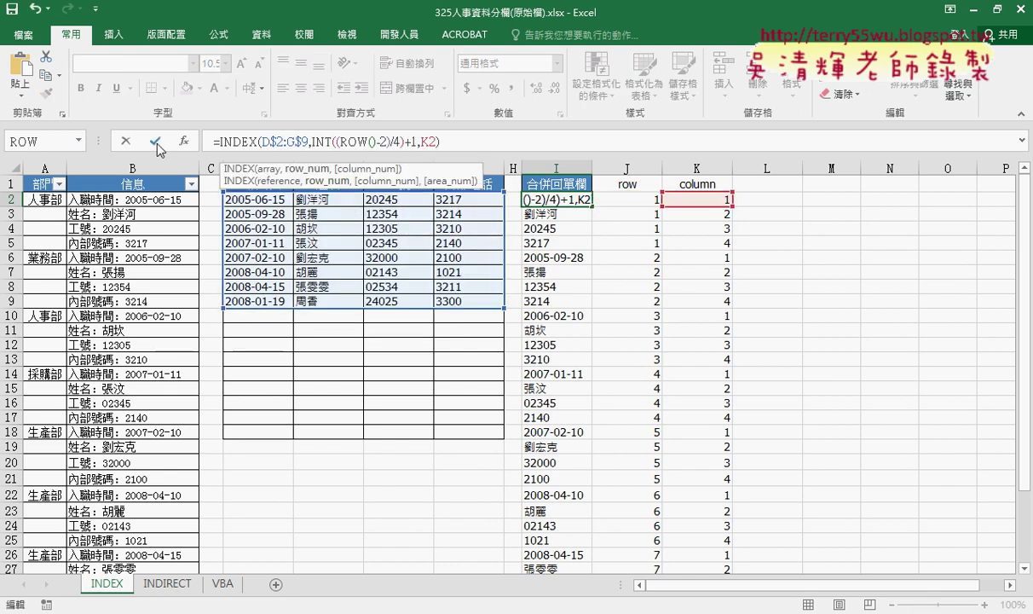
pyautogui.click(156, 142)
# Replace K2 in I2's formula with MOD(ROW()-2,4)+1 and refill column I
pyautogui.click(689, 199)
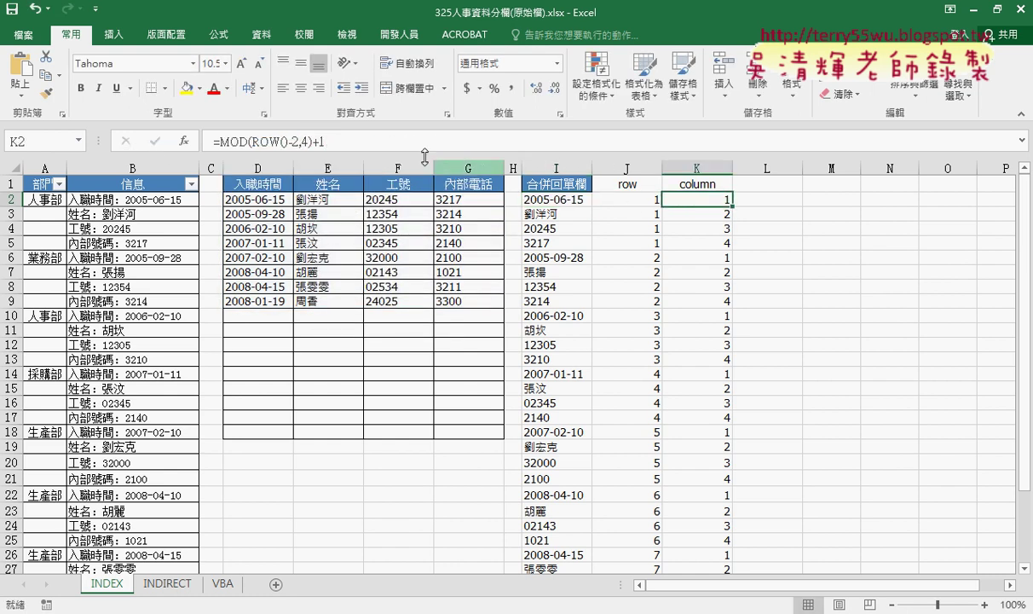
pyautogui.moveTo(326, 142); pyautogui.dragTo(217, 141)
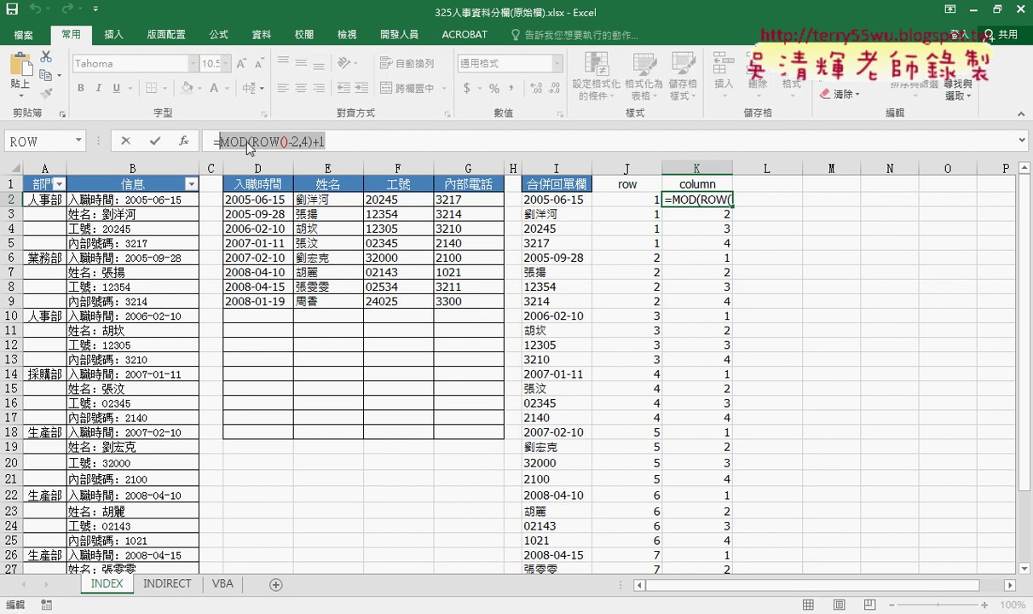
pyautogui.rightClick(233, 134)
pyautogui.click(281, 166)
pyautogui.click(128, 141)
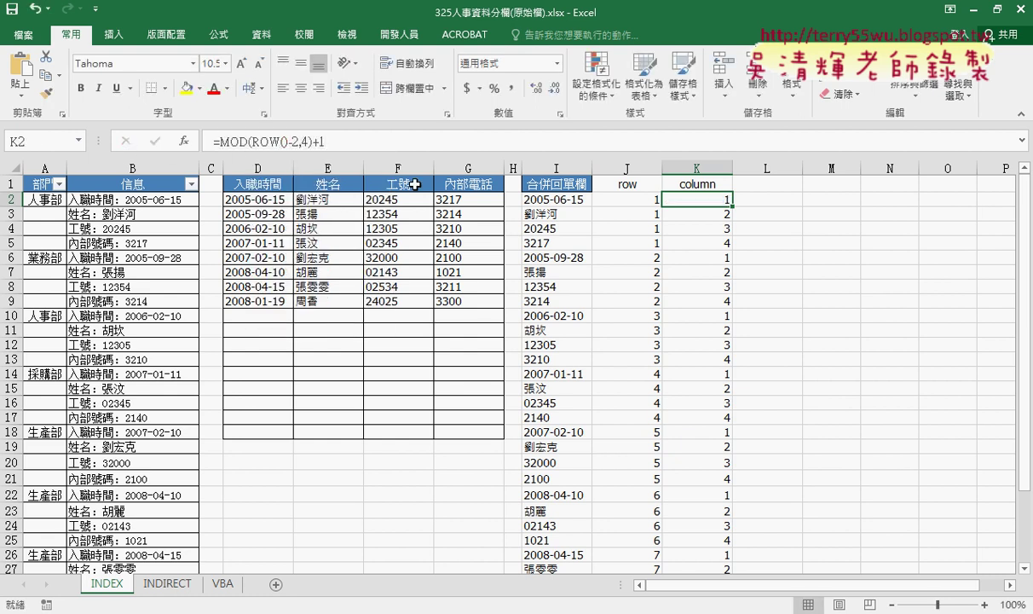
pyautogui.click(535, 196)
pyautogui.doubleClick(434, 142)
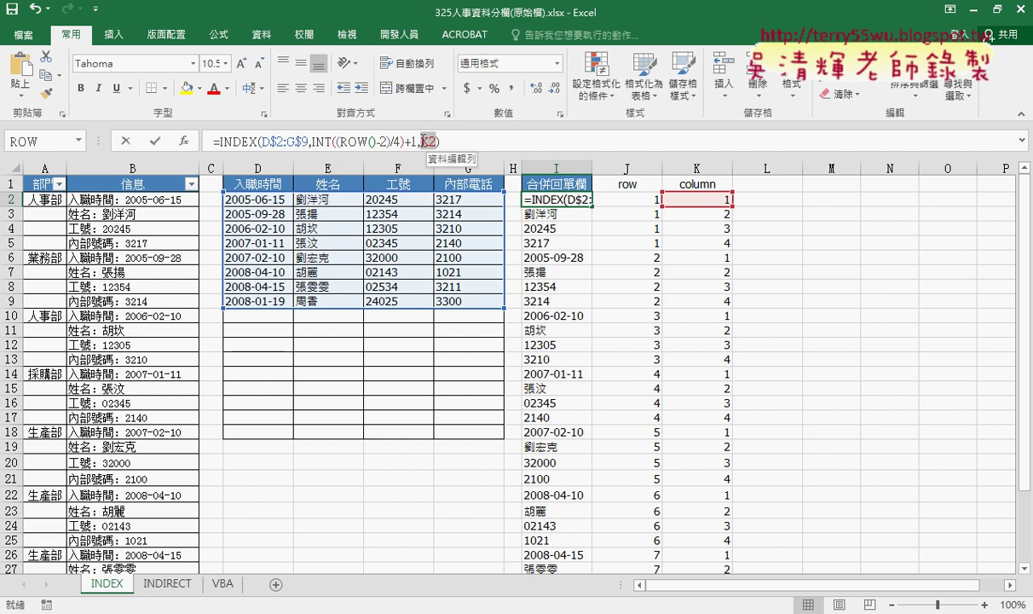
pyautogui.rightClick(429, 142)
pyautogui.click(460, 213)
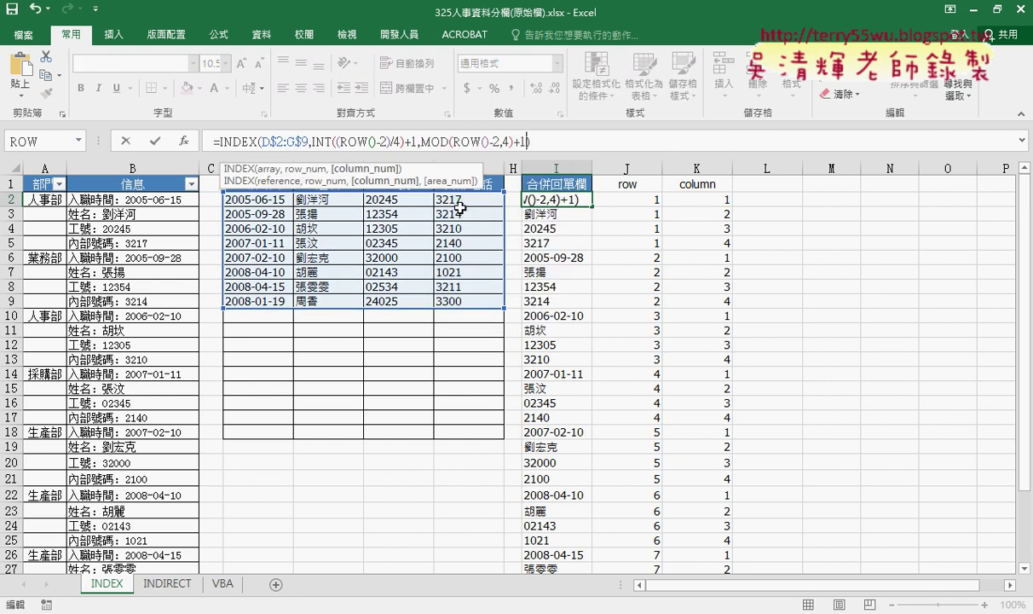
pyautogui.click(154, 140)
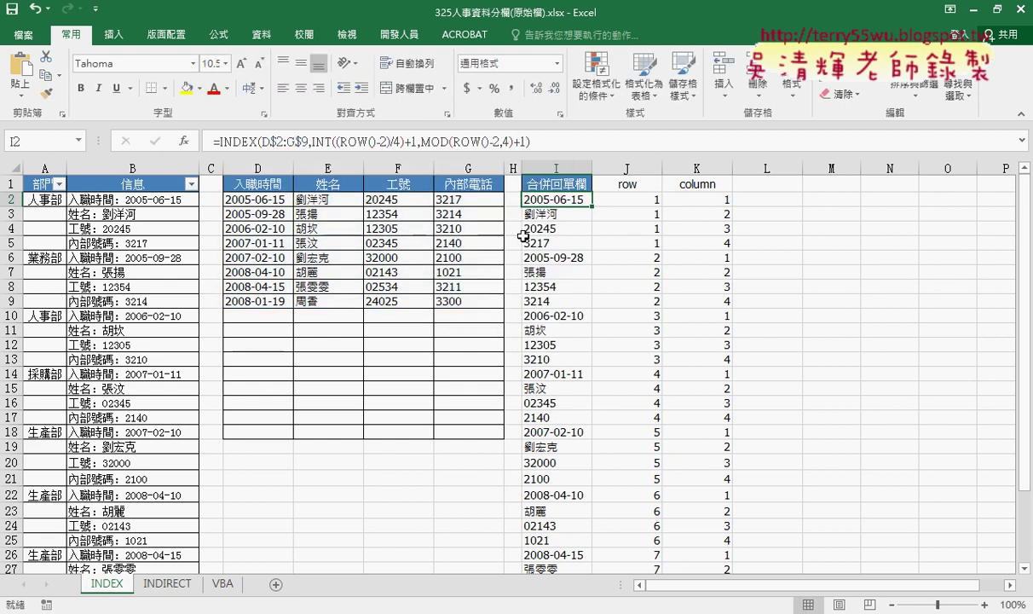
pyautogui.doubleClick(592, 207)
# Delete the helper columns J and K
pyautogui.moveTo(627, 168); pyautogui.dragTo(697, 168)
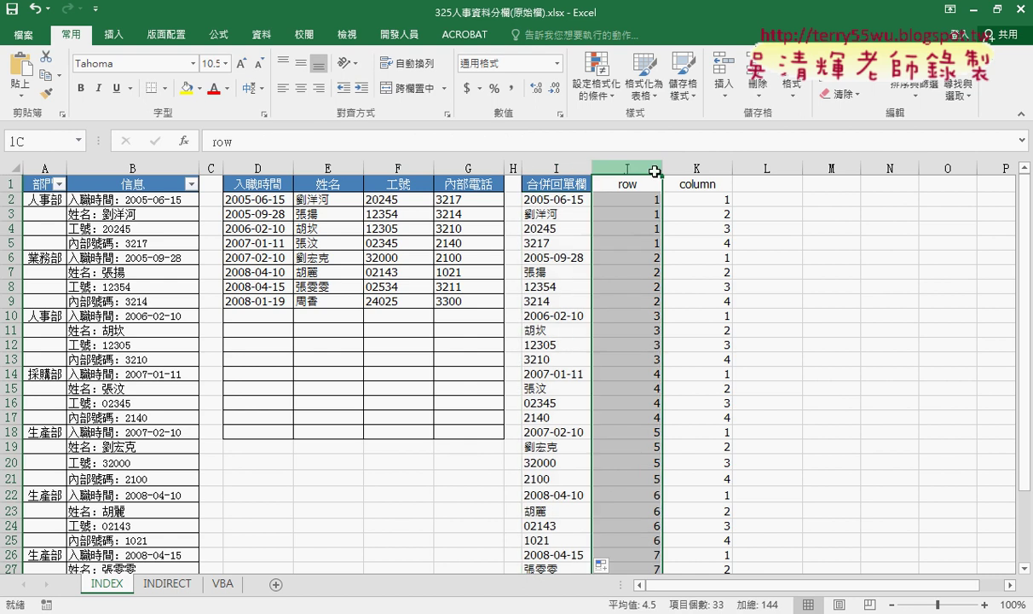
pyautogui.rightClick(672, 227)
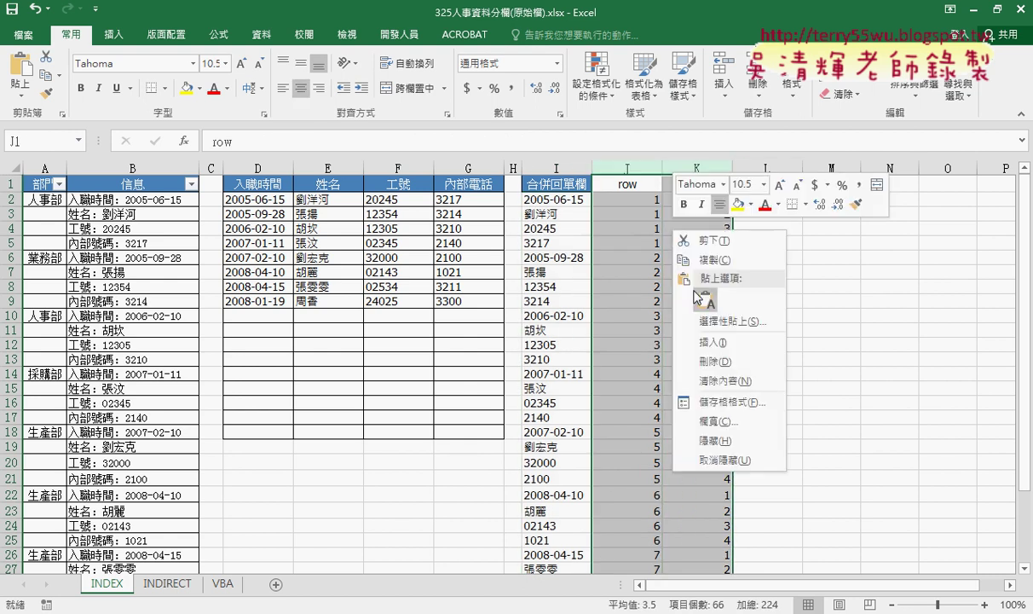
pyautogui.click(736, 361)
# Confirm I2 still holds the self-contained INDEX/INT/MOD formula, then select an empty cell
pyautogui.scroll(-3, 726, 358)
pyautogui.scroll(1, 728, 364)
pyautogui.scroll(2, 727, 364)
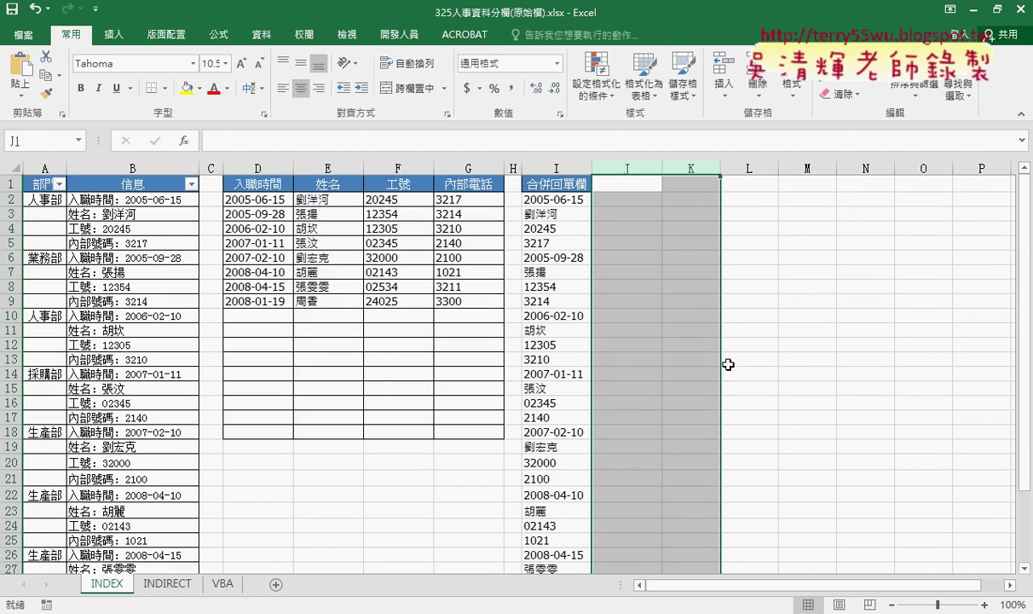
pyautogui.click(550, 198)
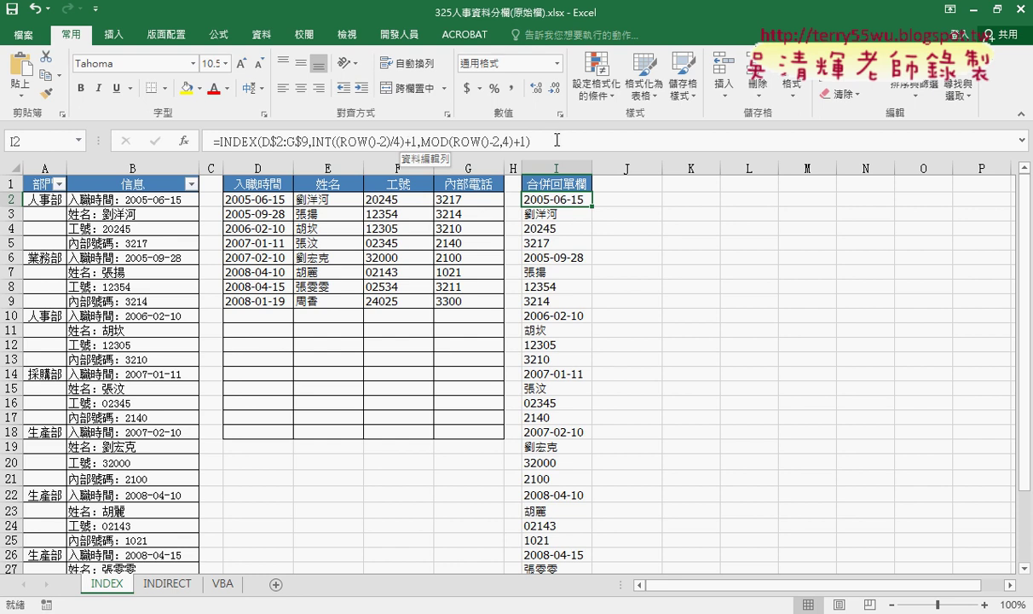
pyautogui.click(677, 316)
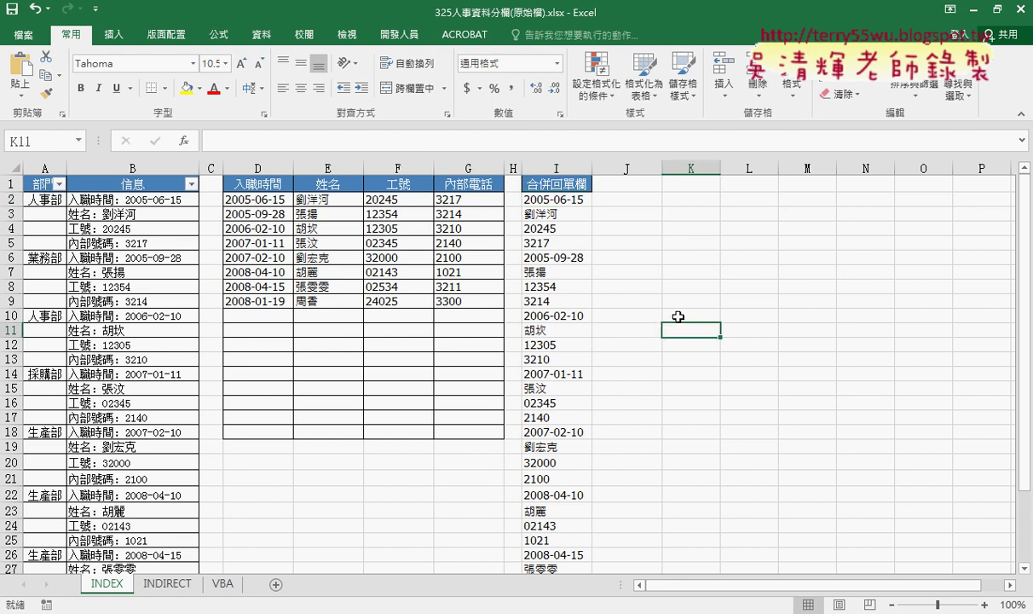